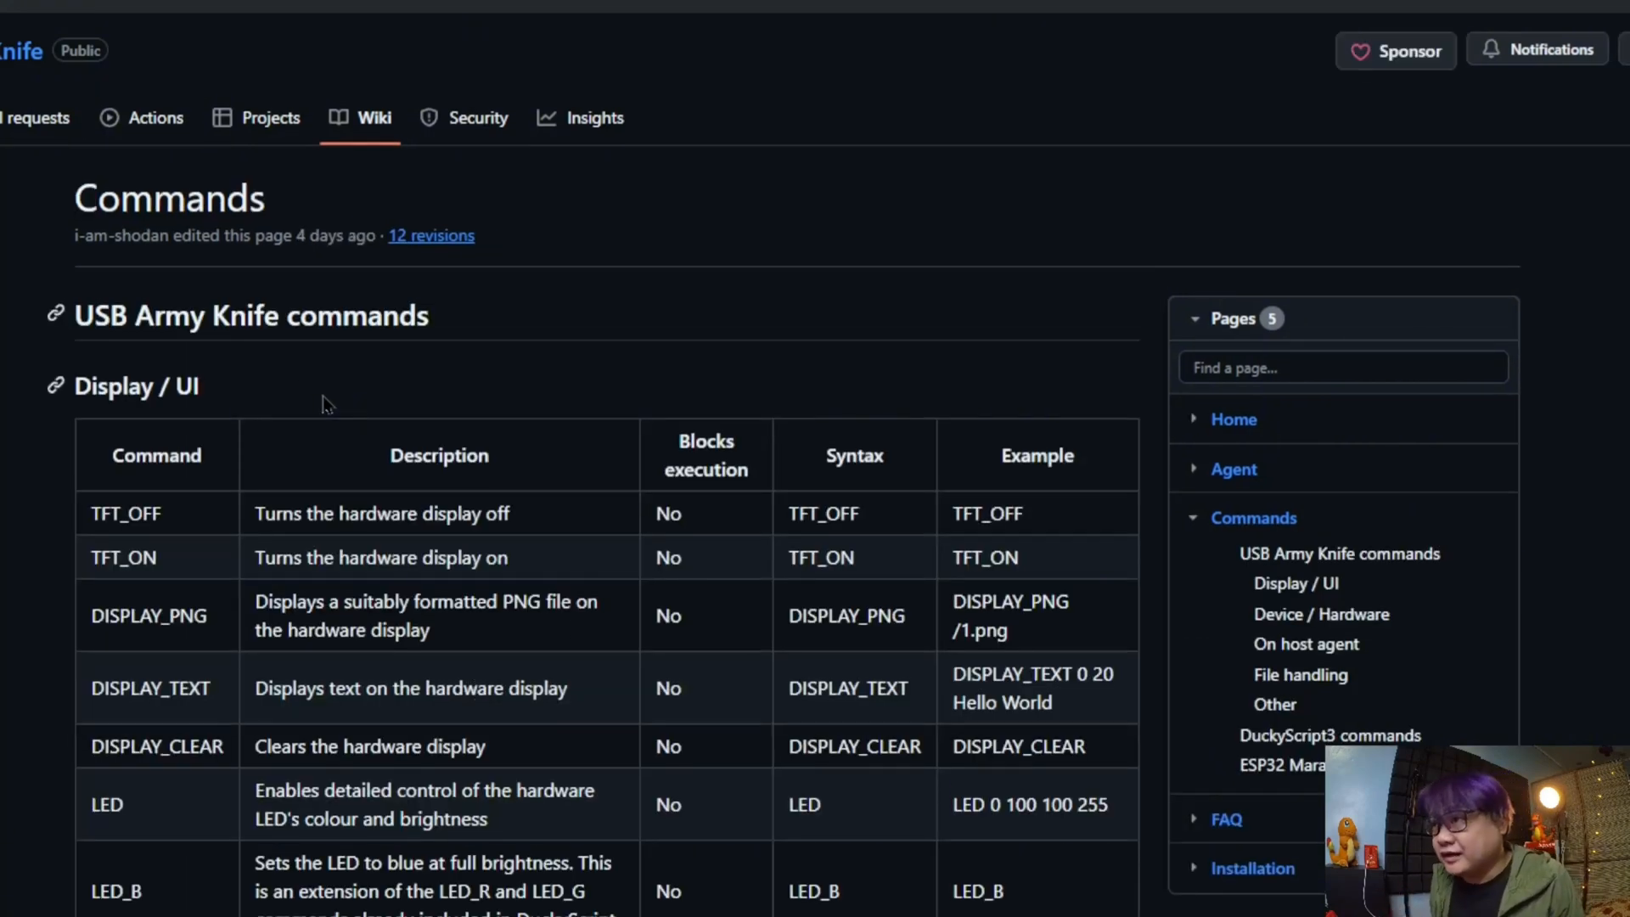
pyautogui.scroll(-3, 323, 403)
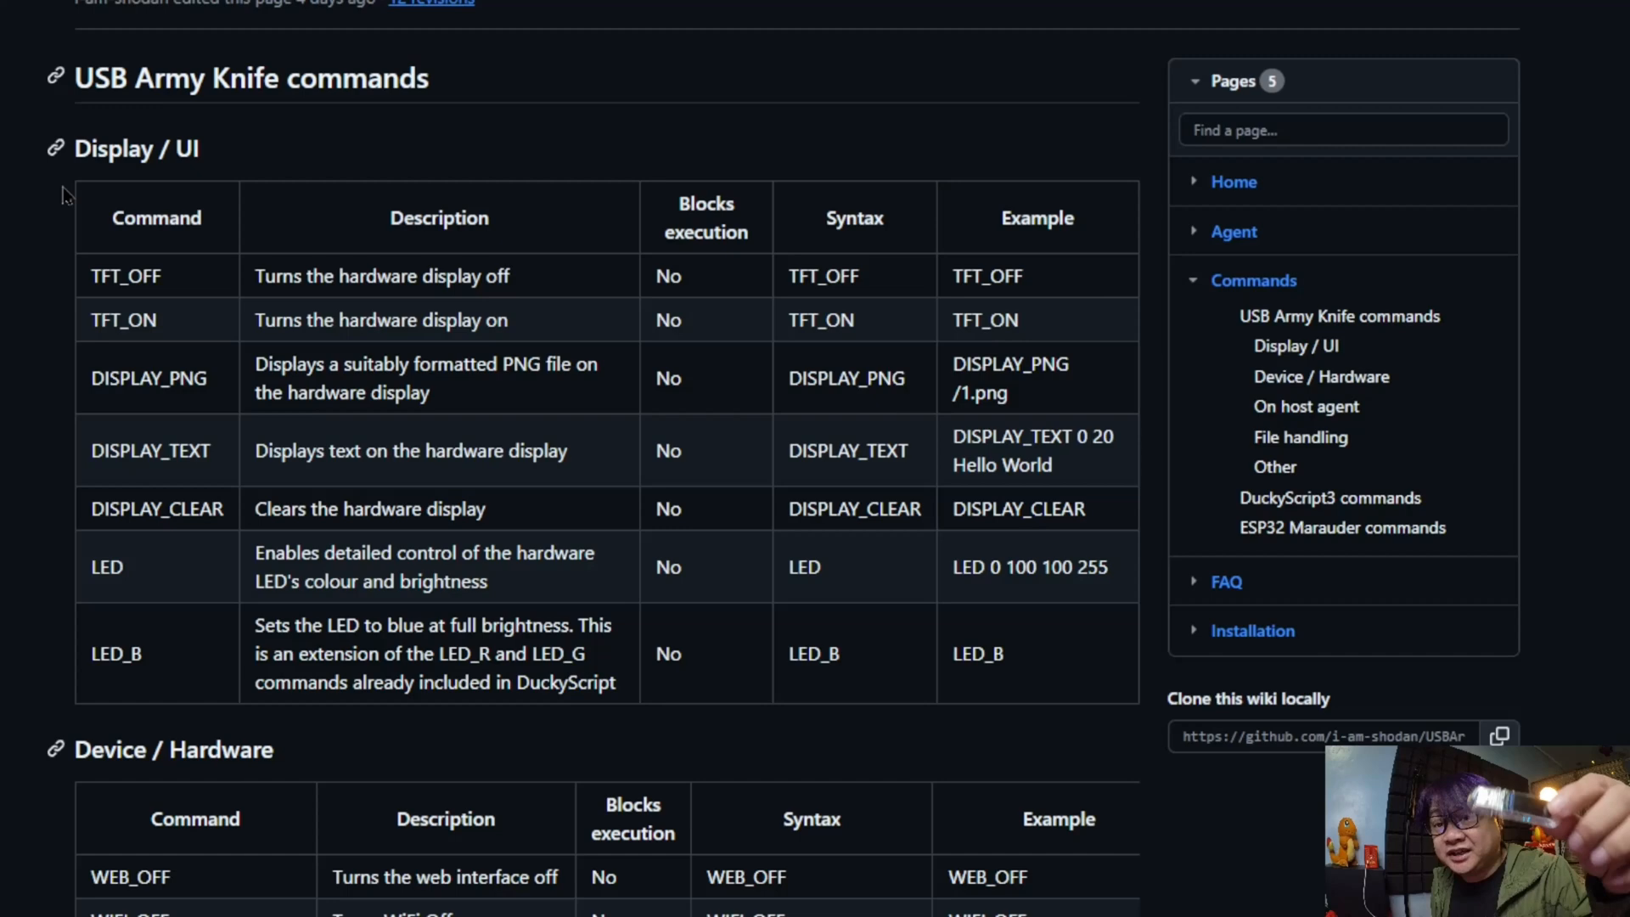
pyautogui.scroll(-3, 147, 127)
pyautogui.scroll(-2, 147, 128)
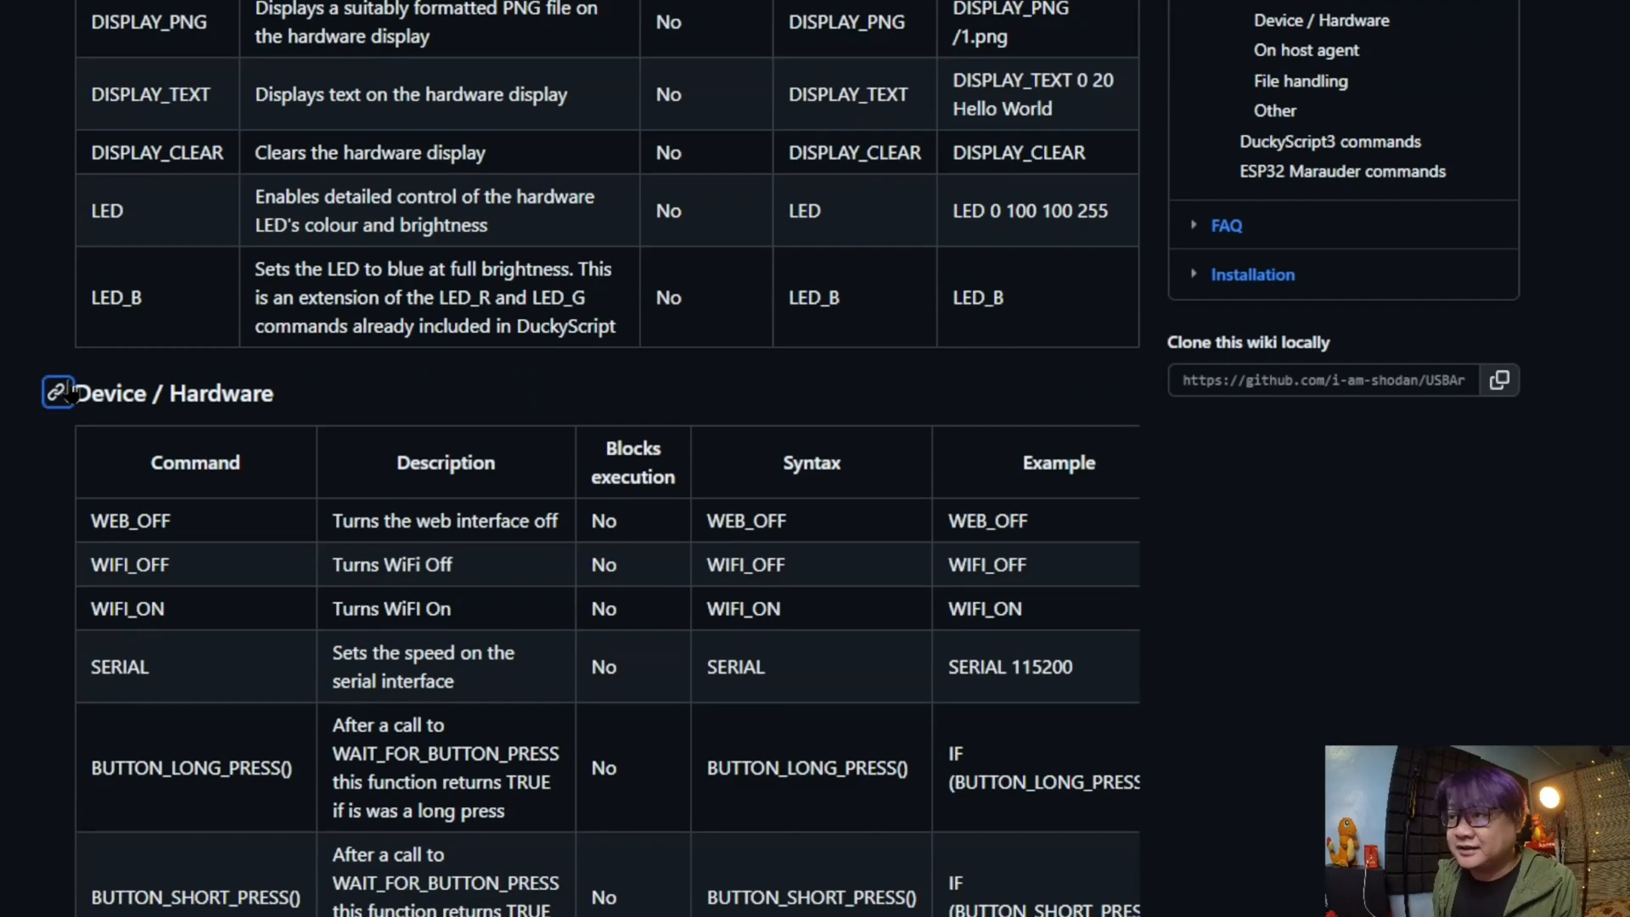
pyautogui.scroll(-1, 255, 408)
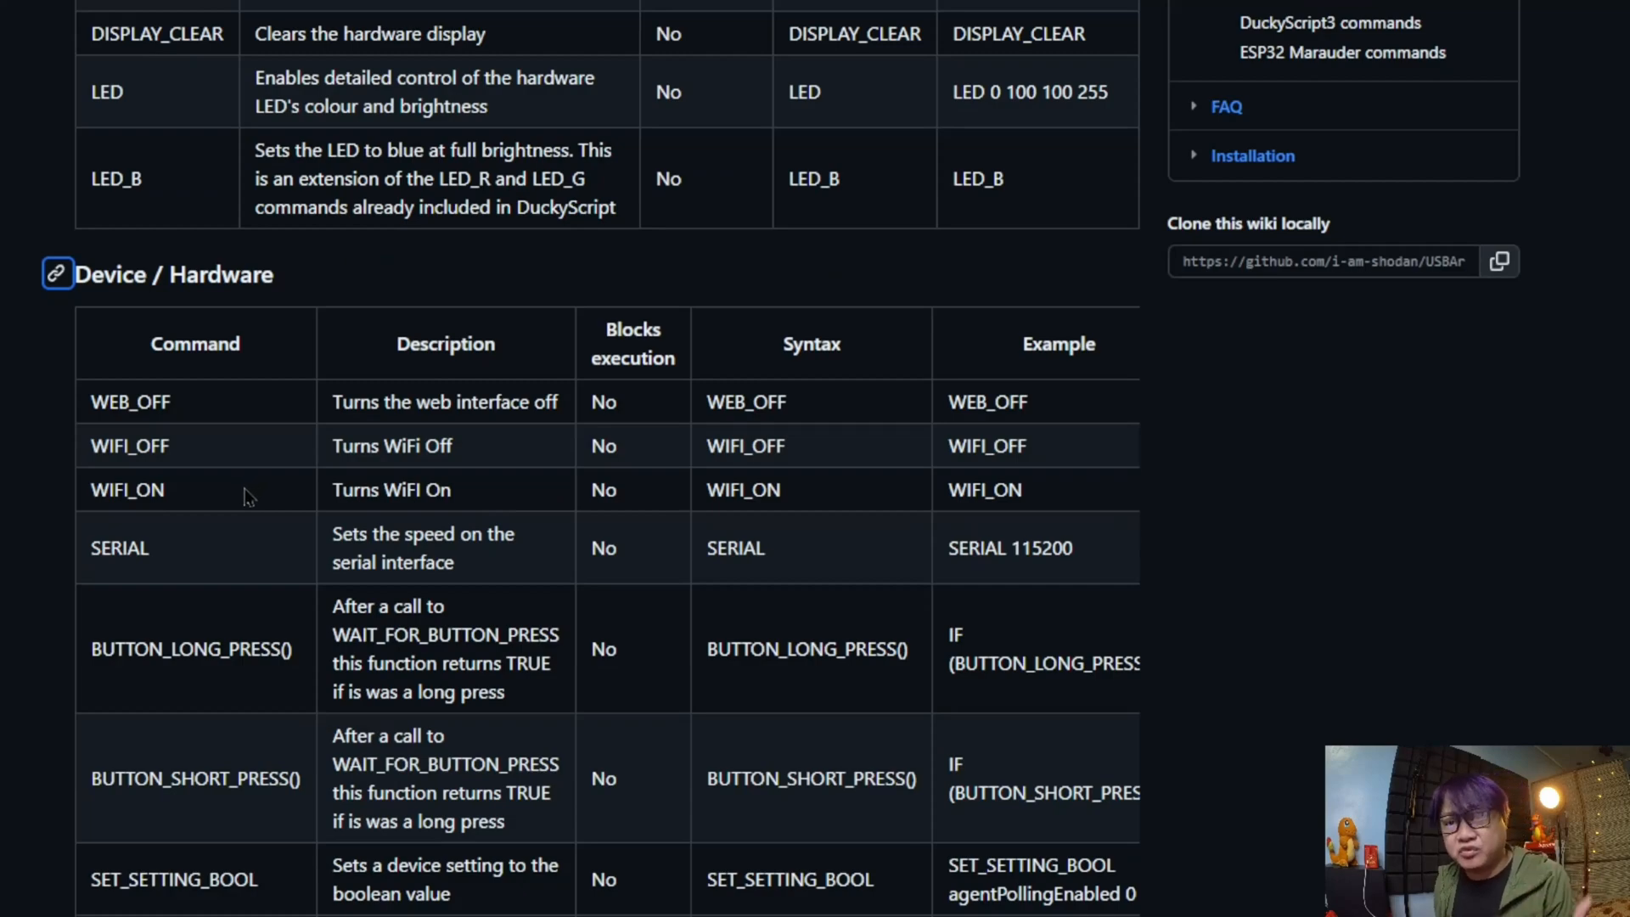
pyautogui.scroll(-4, 251, 494)
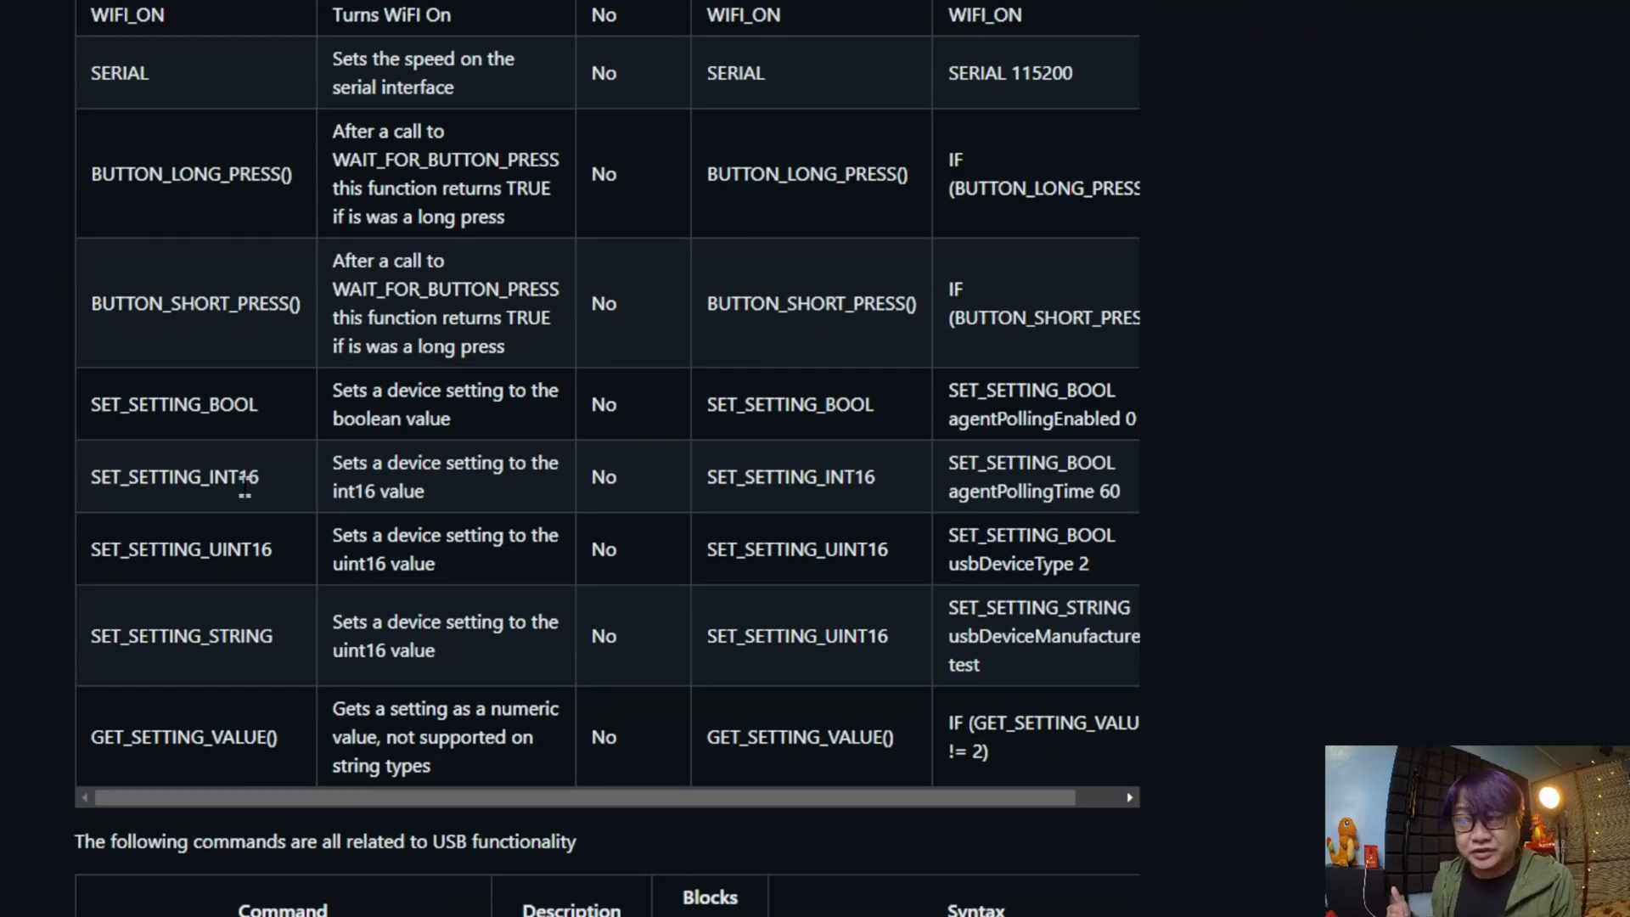
pyautogui.scroll(-6, 244, 490)
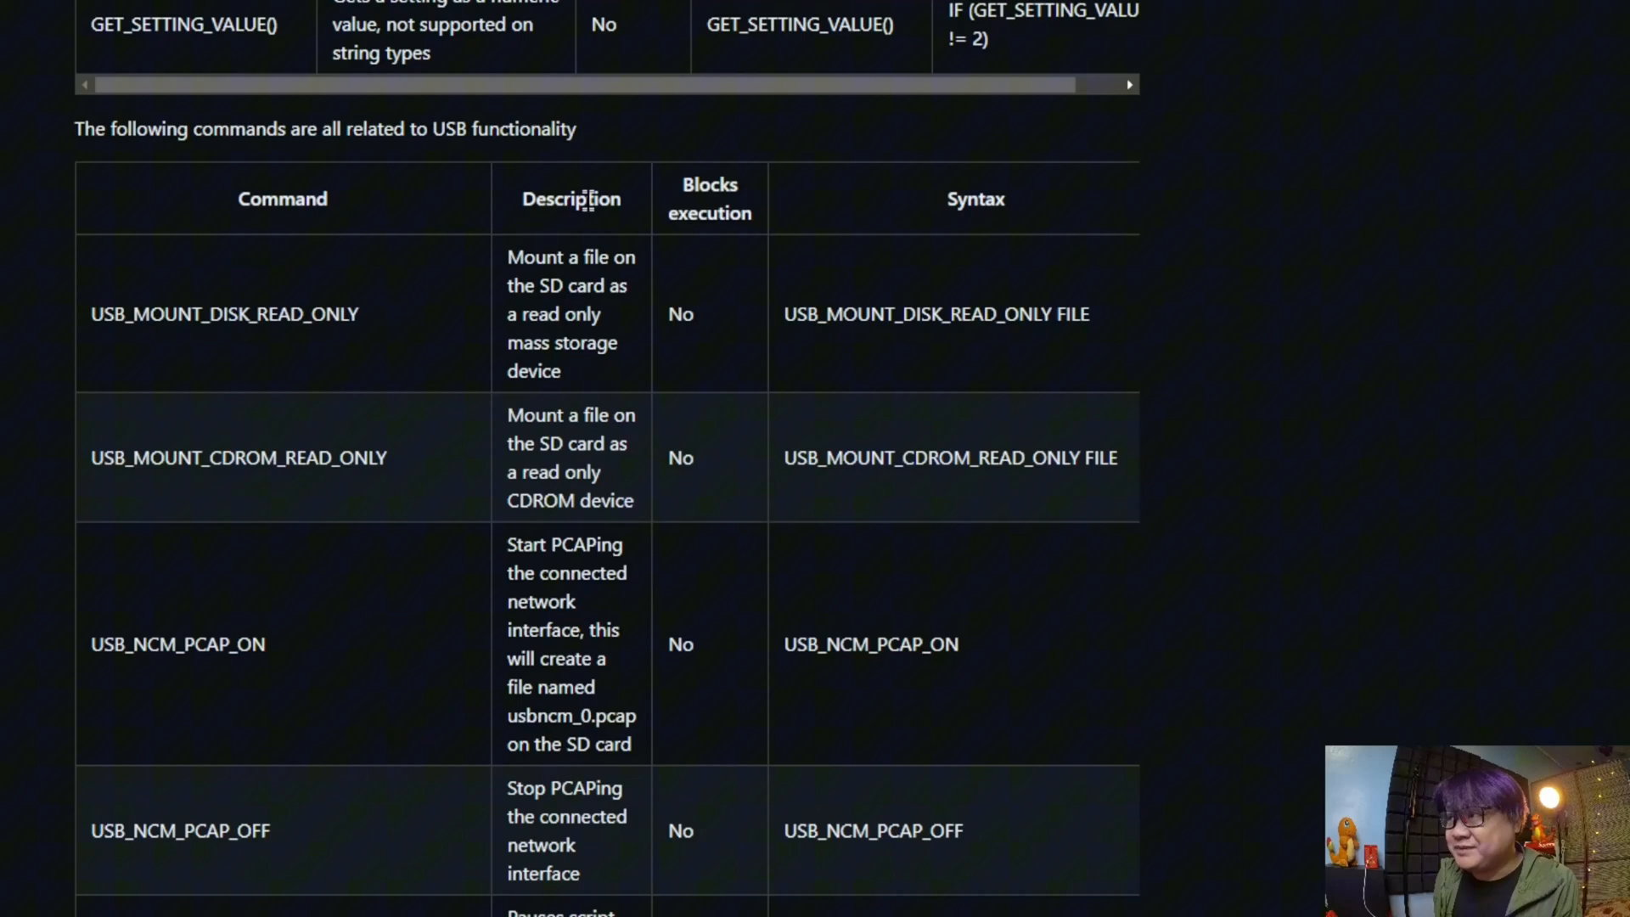
pyautogui.scroll(-3, 685, 189)
pyautogui.scroll(-5, 517, 326)
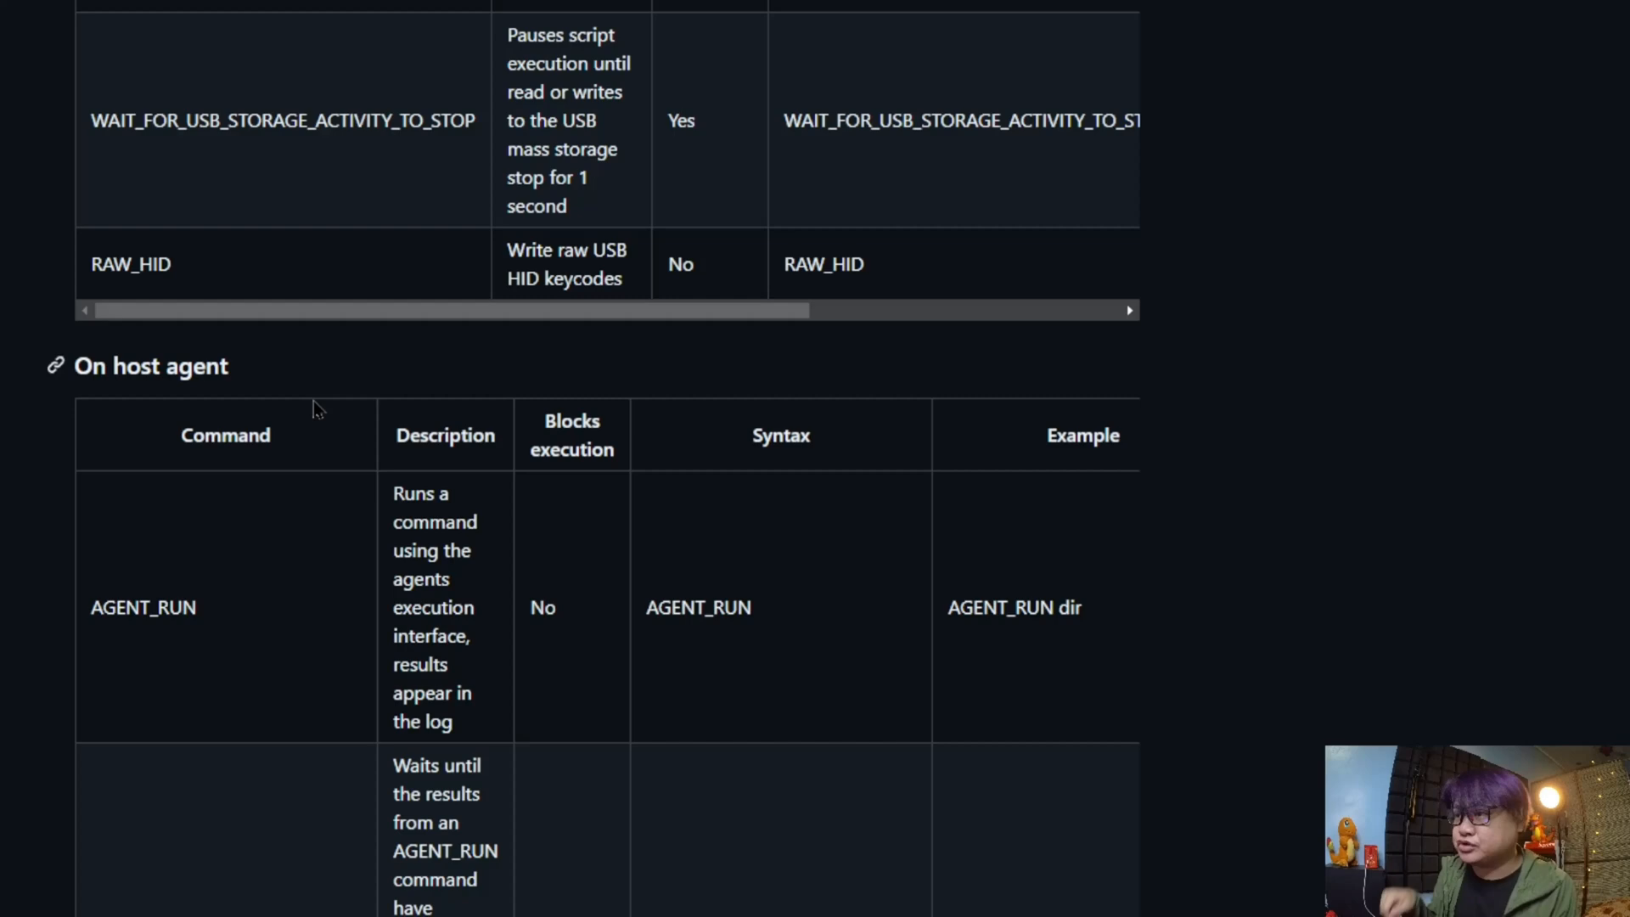
pyautogui.scroll(-5, 317, 408)
pyautogui.scroll(-5, 315, 408)
pyautogui.scroll(-3, 512, 435)
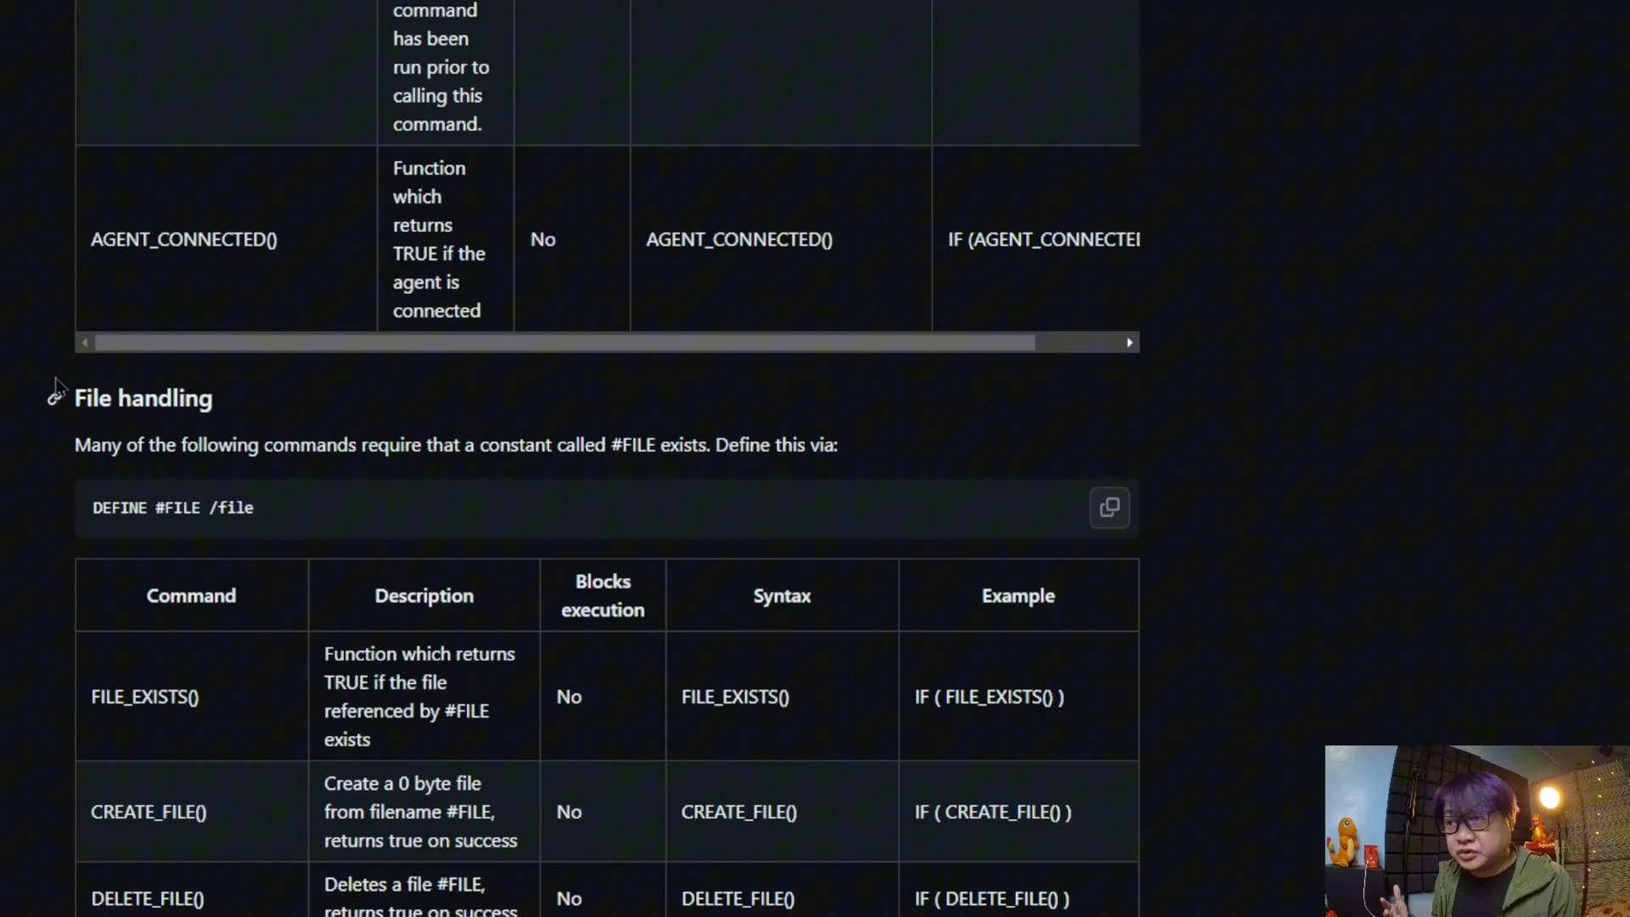
pyautogui.scroll(-5, 56, 382)
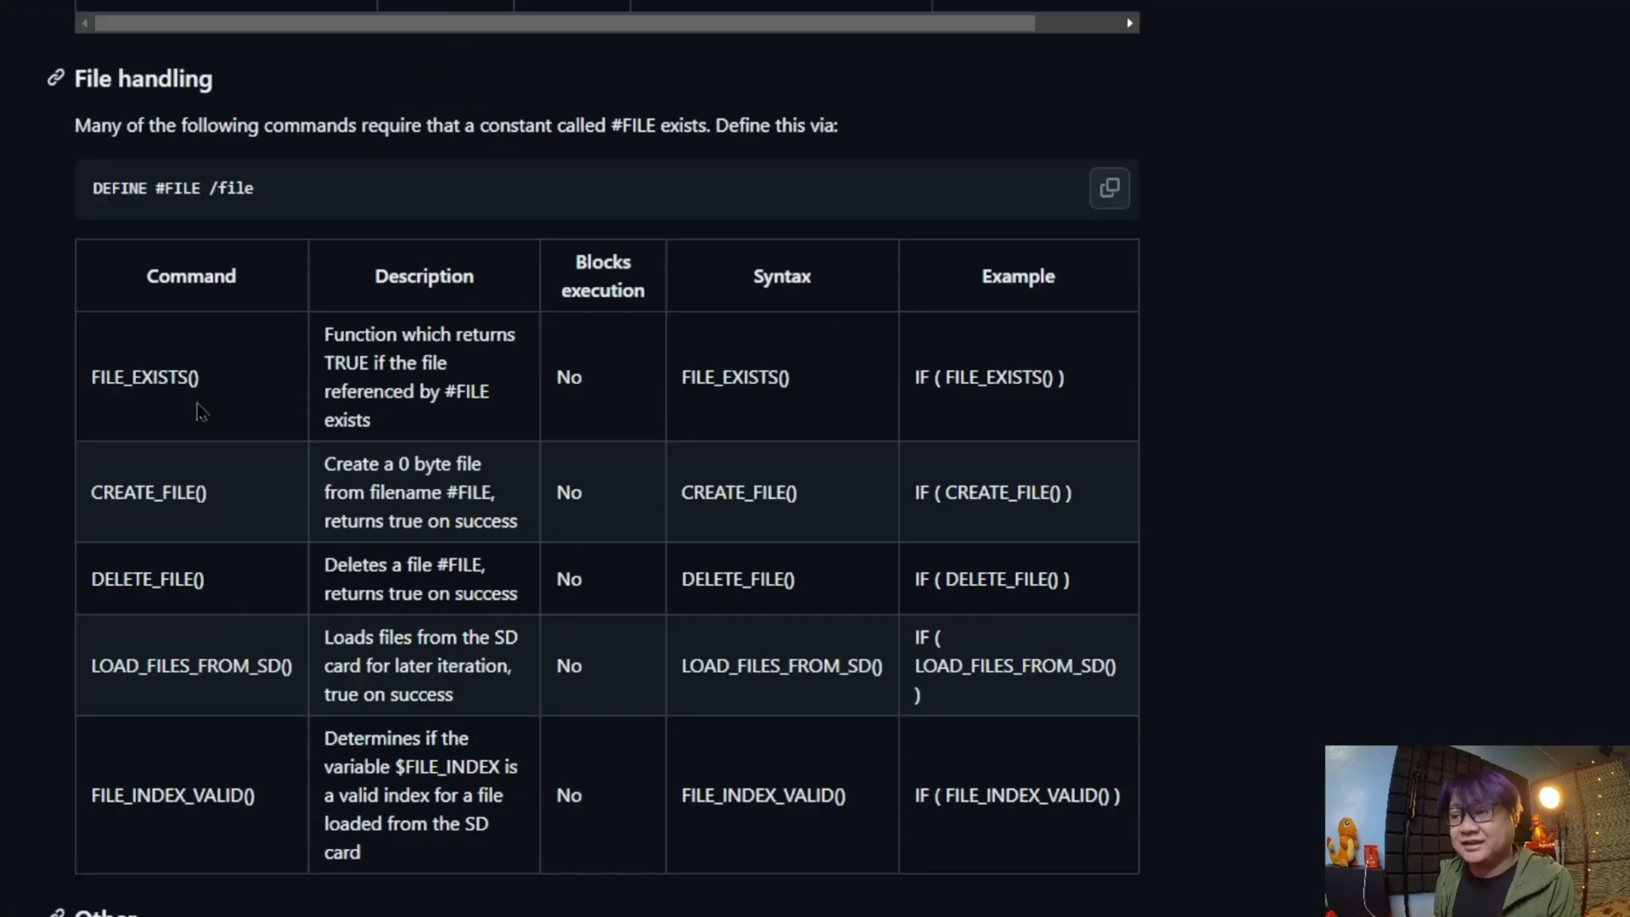
pyautogui.scroll(-4, 254, 382)
pyautogui.scroll(-3, 254, 383)
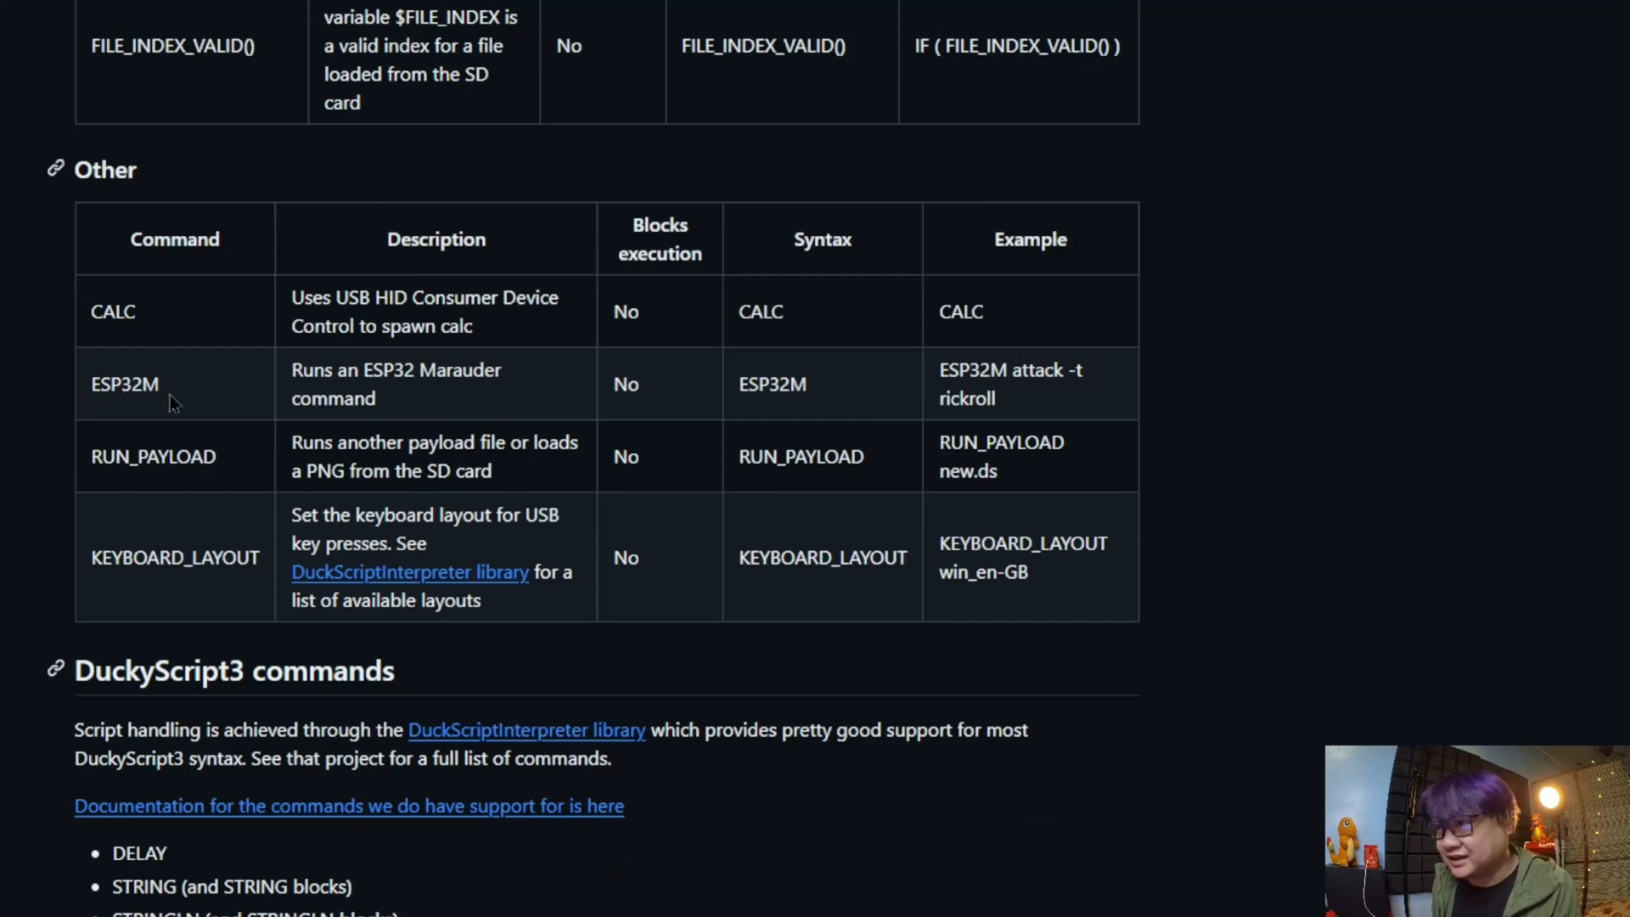
# - Highlight the ESP32M command, the DuckyScript3 heading and the ESP32 Marauder commands heading while reading
pyautogui.moveTo(166, 385); pyautogui.dragTo(92, 389)
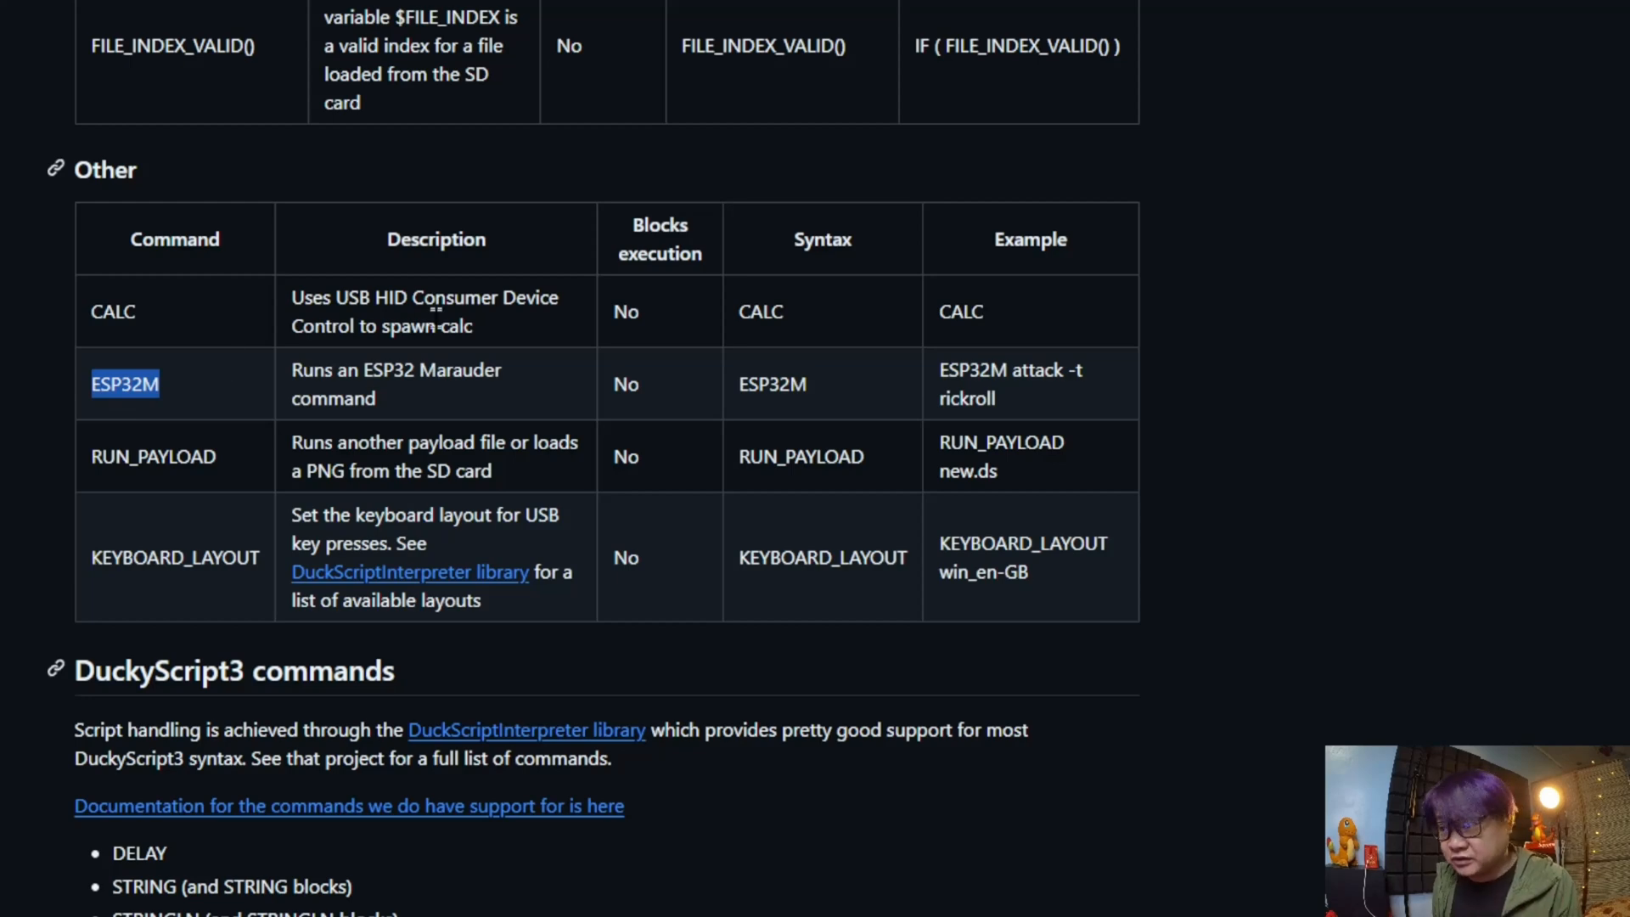
pyautogui.scroll(-3, 224, 359)
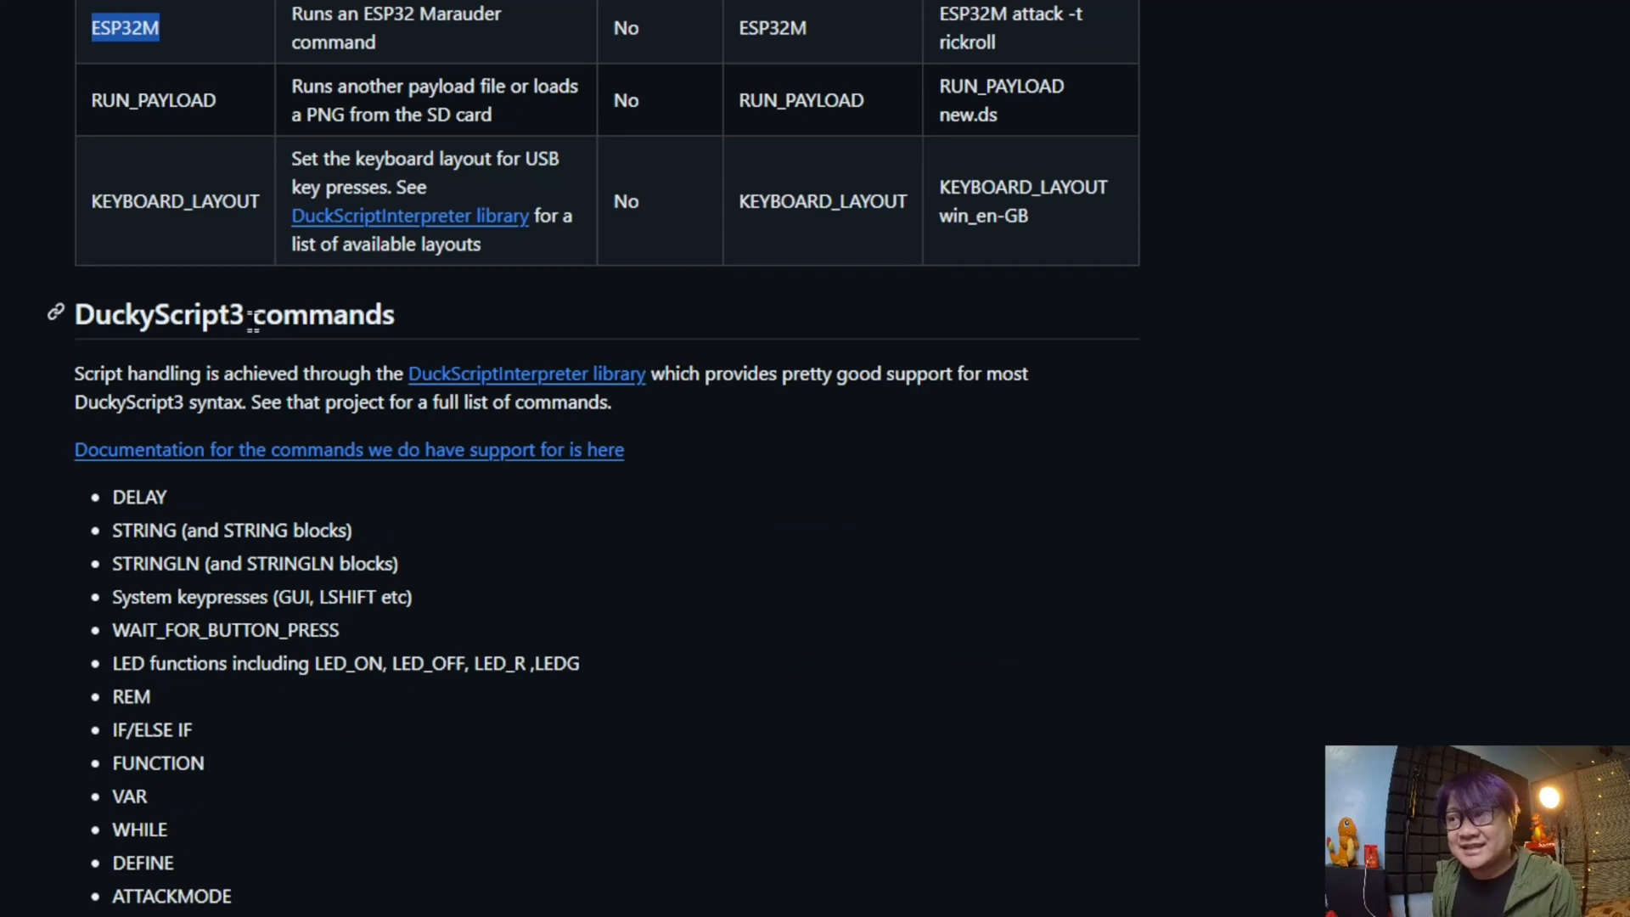
pyautogui.moveTo(253, 318); pyautogui.dragTo(103, 313)
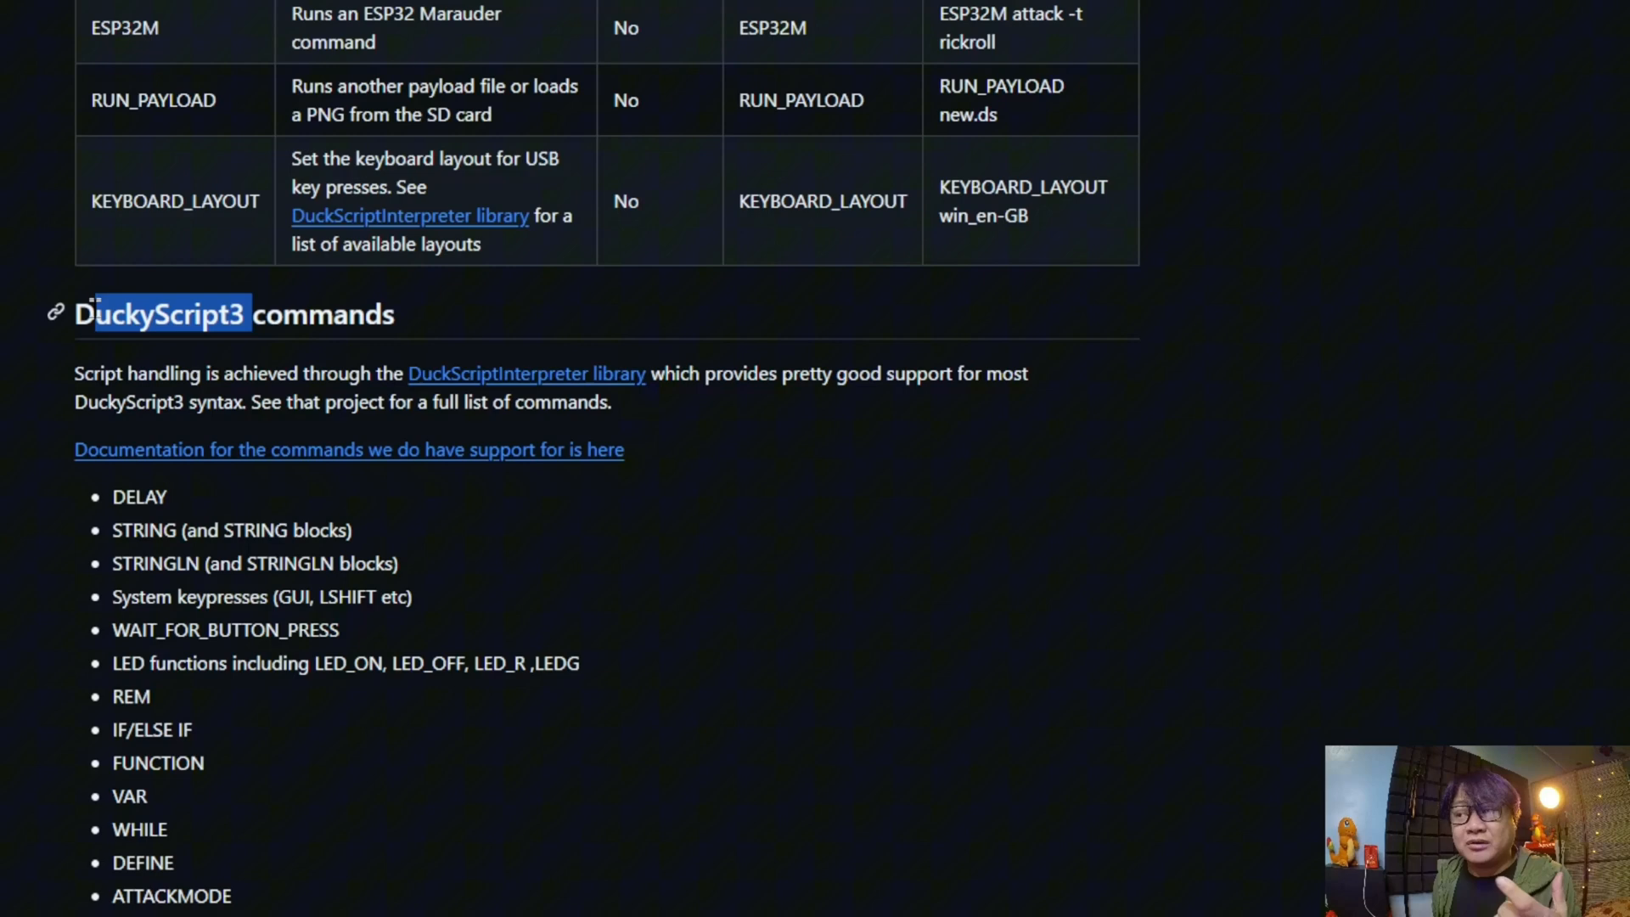
pyautogui.scroll(-1, 178, 880)
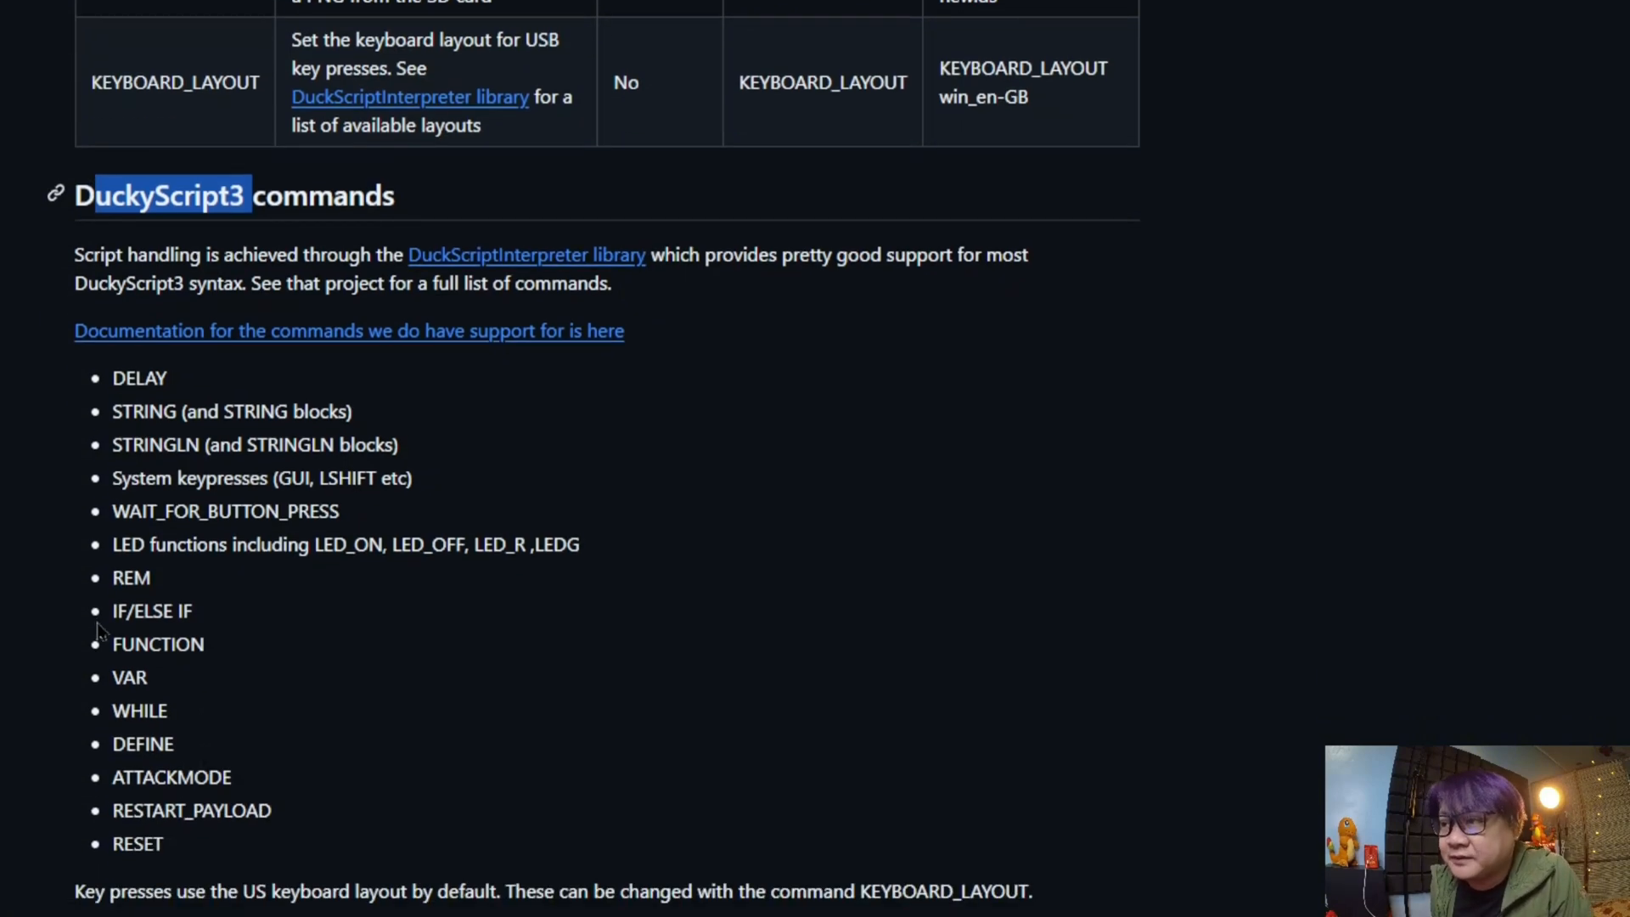
pyautogui.moveTo(102, 611); pyautogui.dragTo(265, 622)
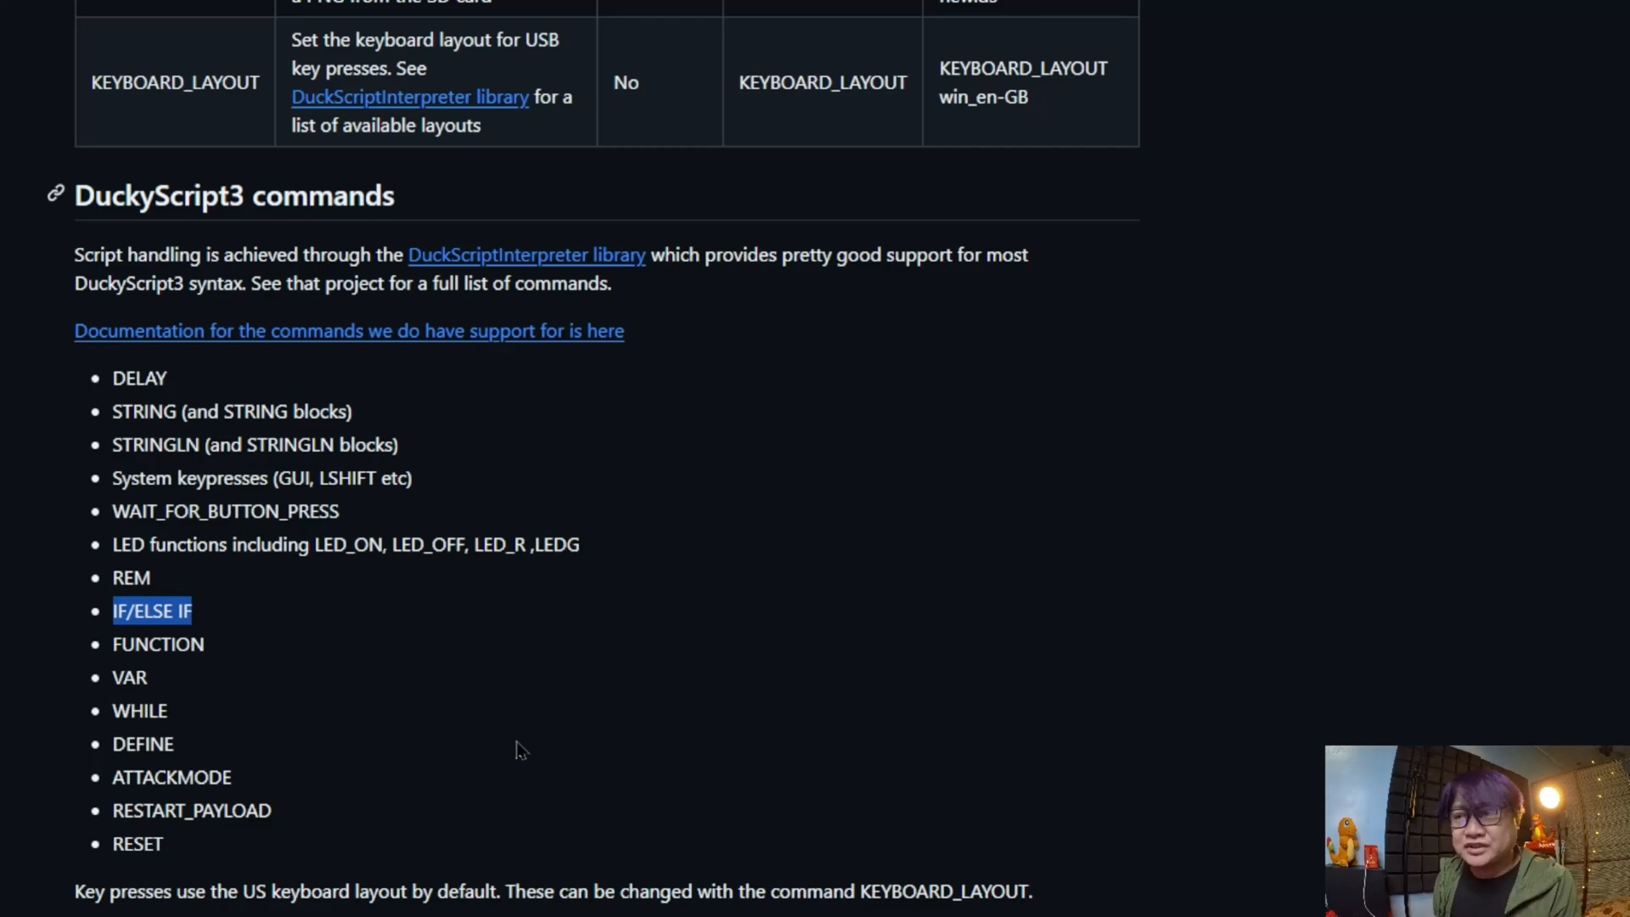
pyautogui.scroll(-4, 607, 601)
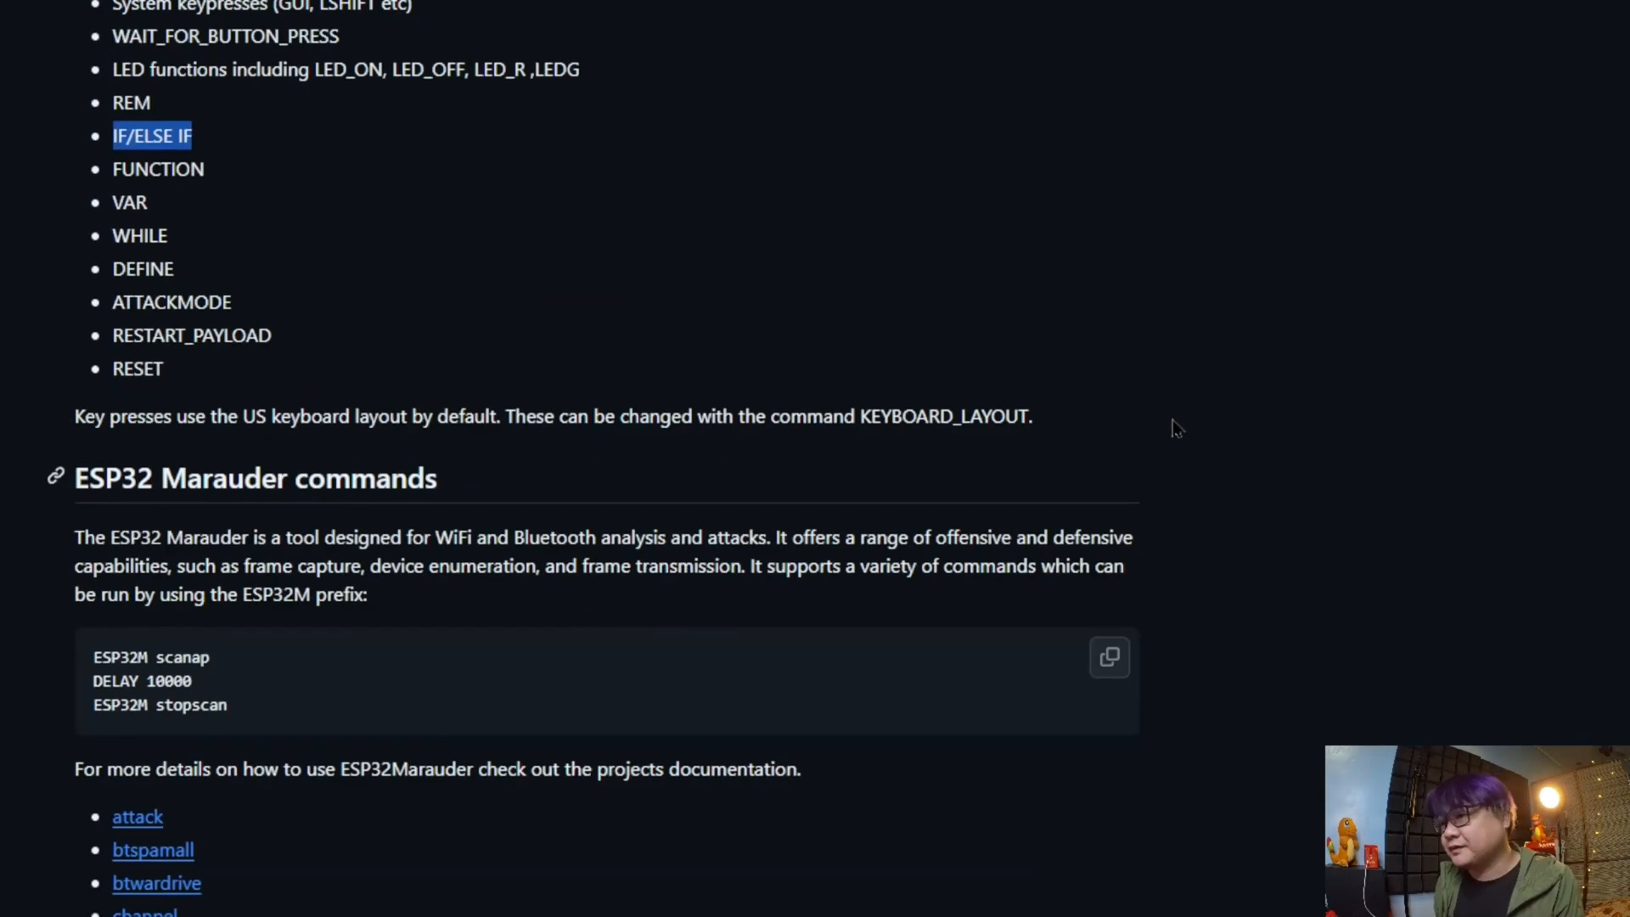
pyautogui.moveTo(74, 475); pyautogui.dragTo(229, 476)
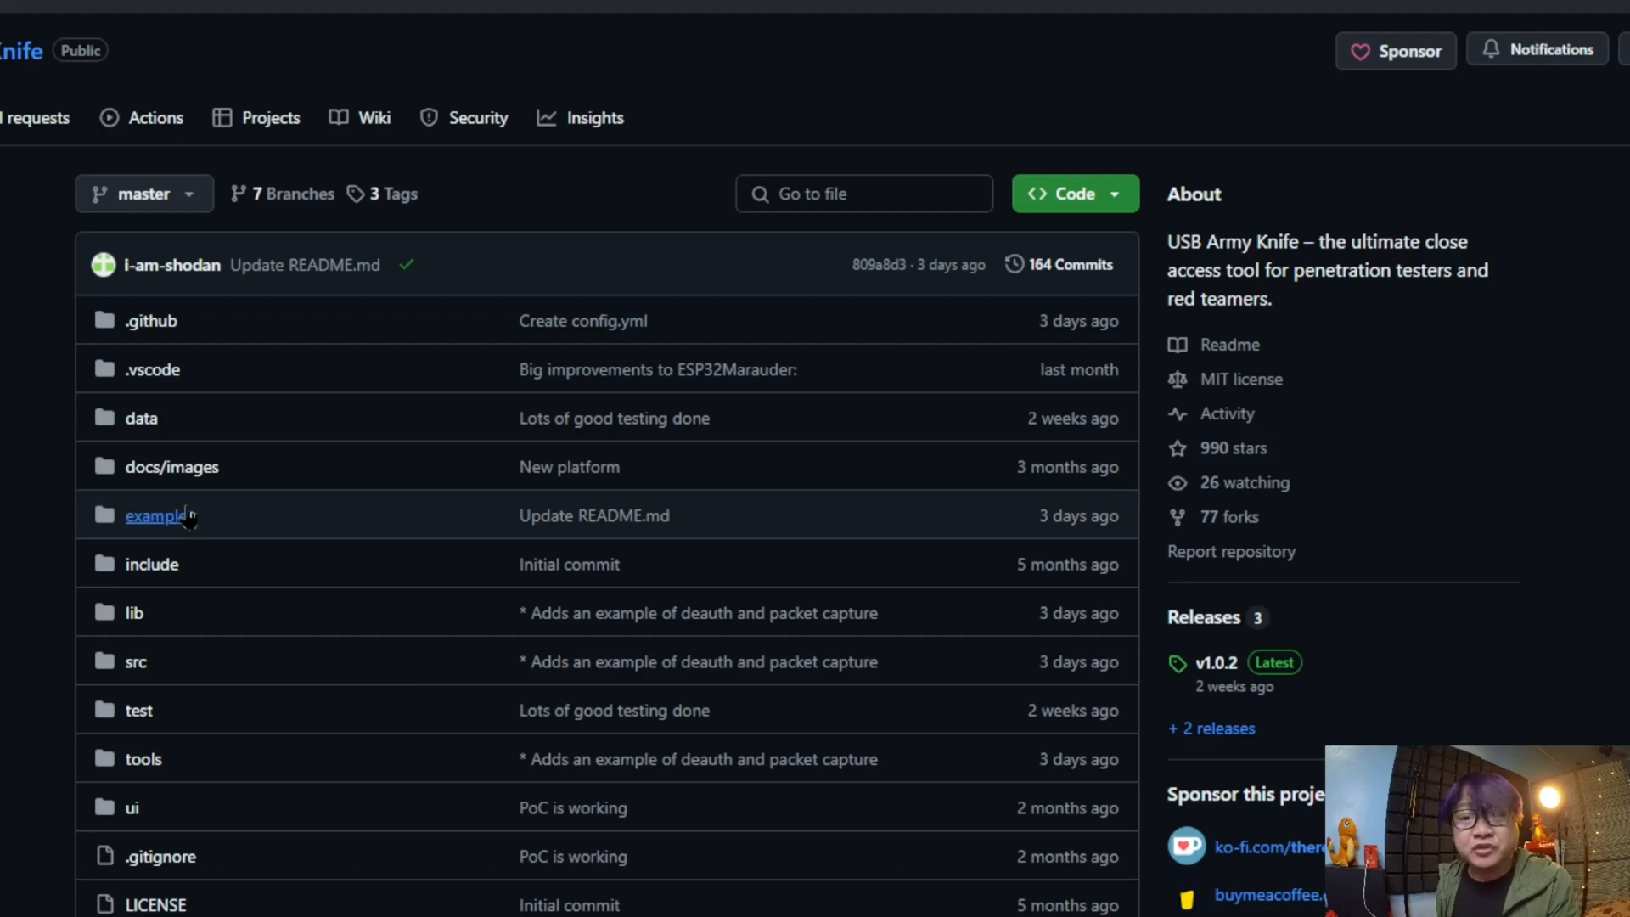
# - Navigate into examples and then the rickroll folder to see its files and README
pyautogui.click(157, 515)
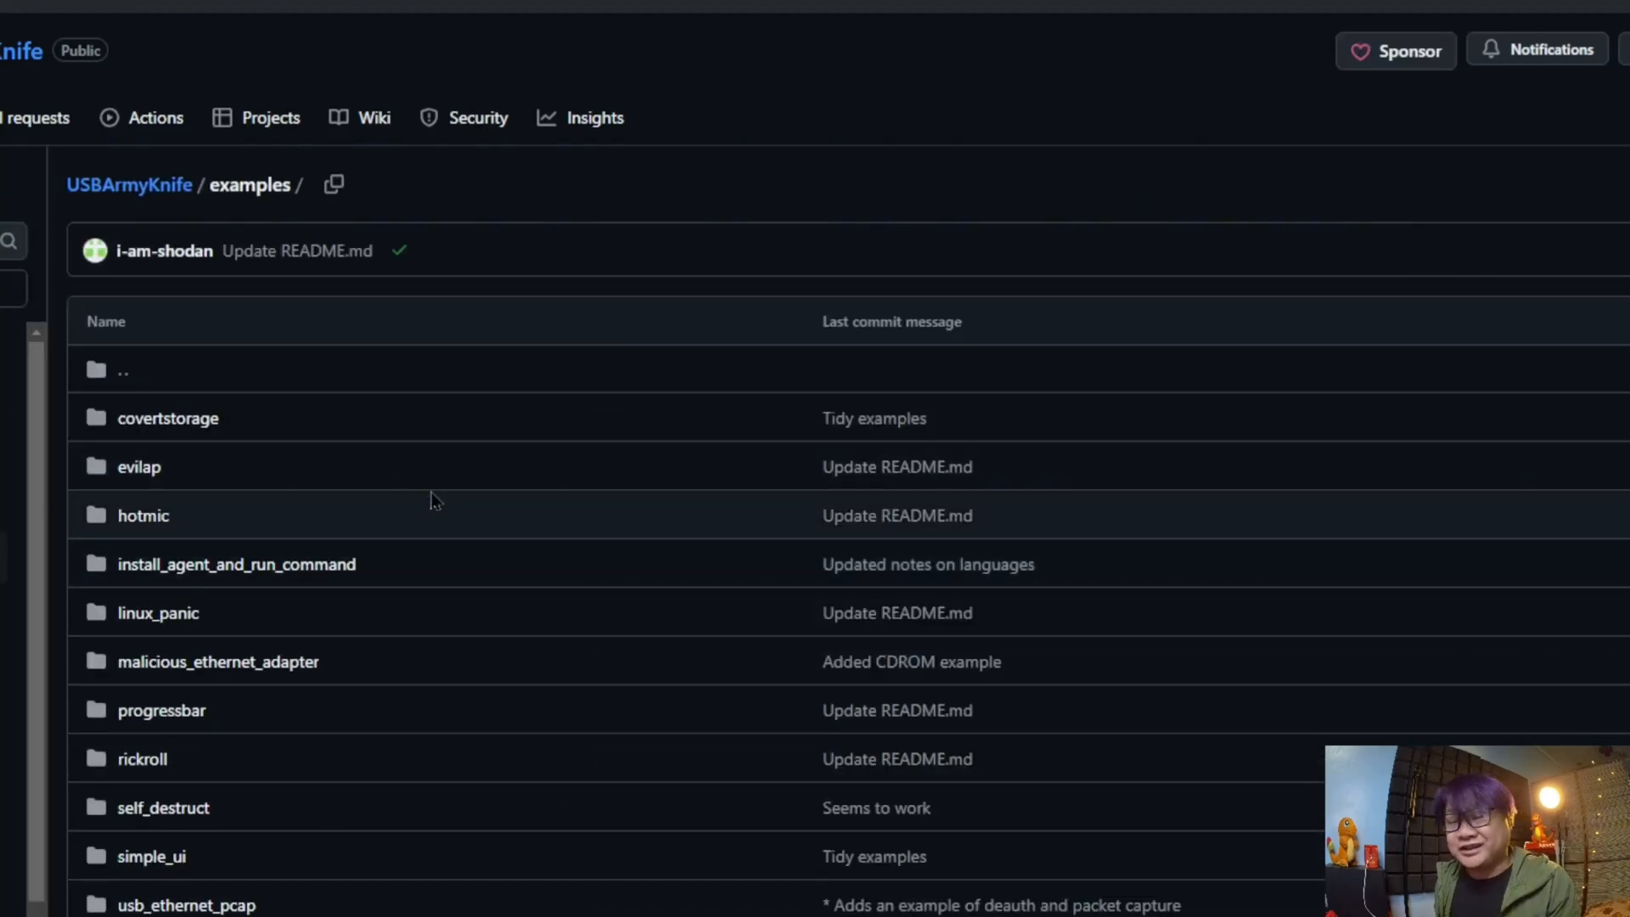
pyautogui.scroll(-2, 420, 514)
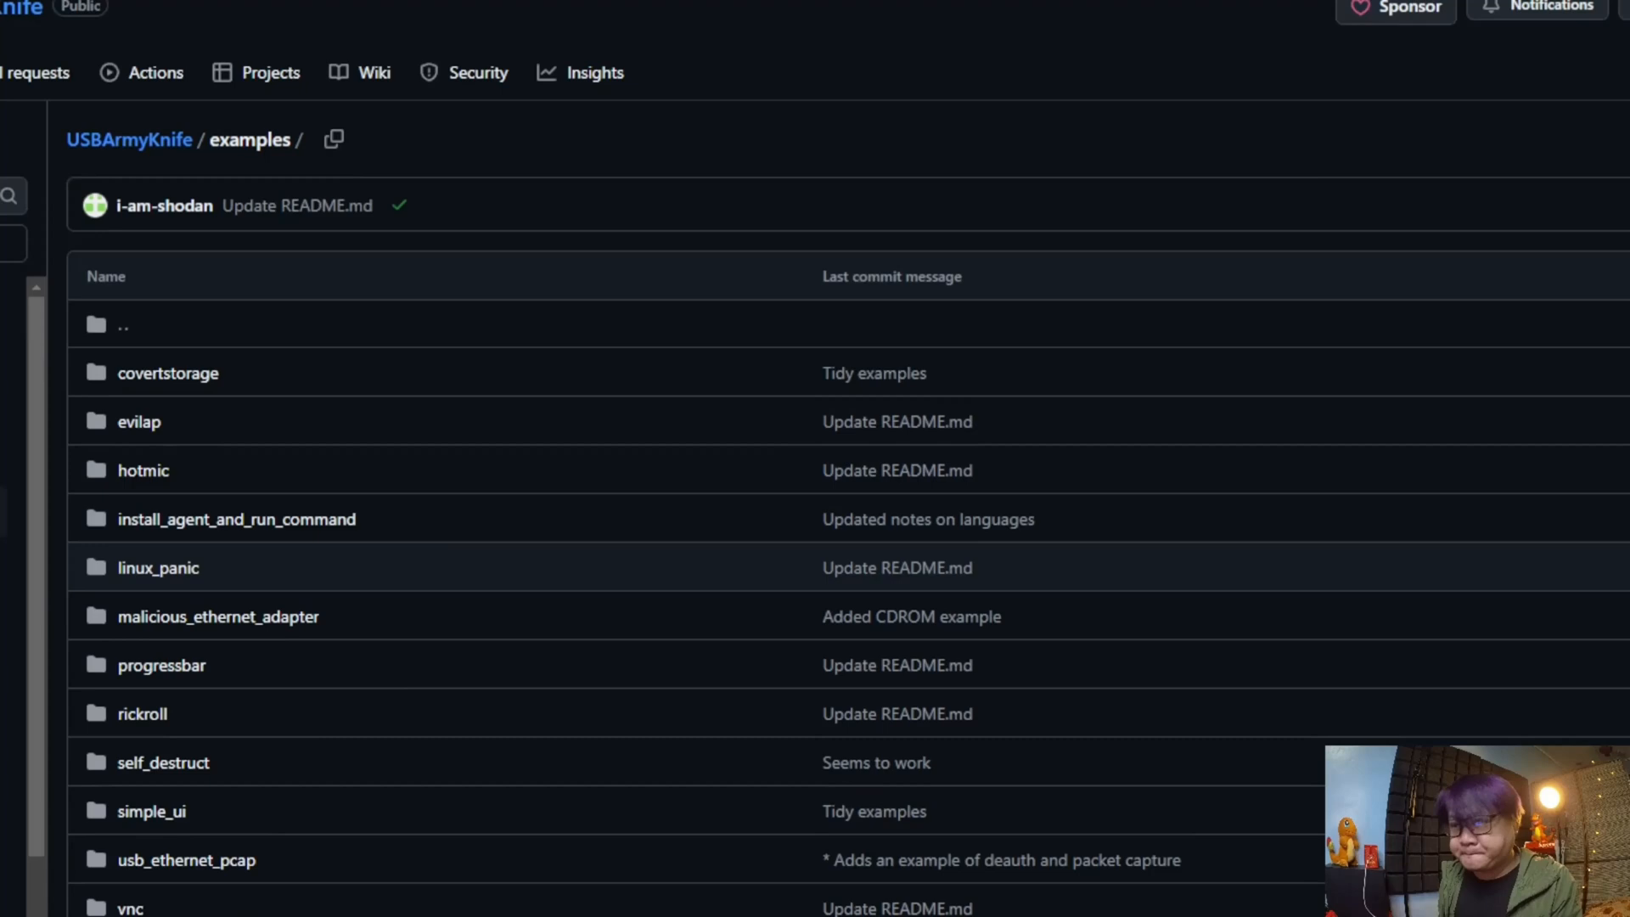
pyautogui.scroll(-2, 421, 515)
pyautogui.click(187, 687)
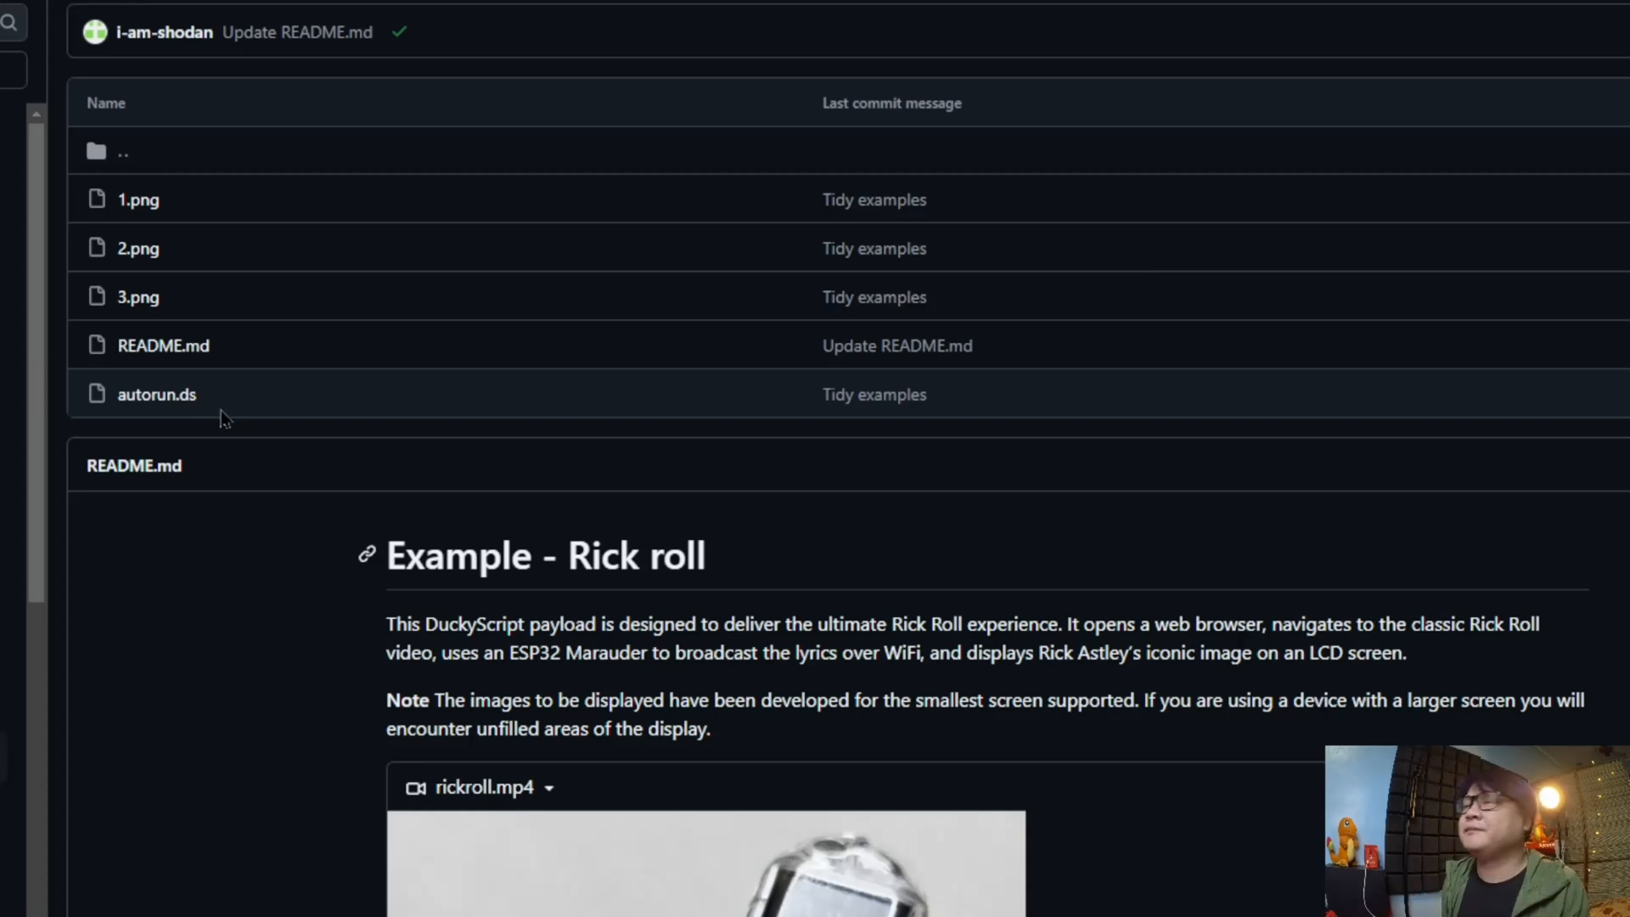
# - Review autorun.ds: the YouTube URL on line 3, the line 7 comment and the ESP32M rickroll command on line 8
pyautogui.click(155, 395)
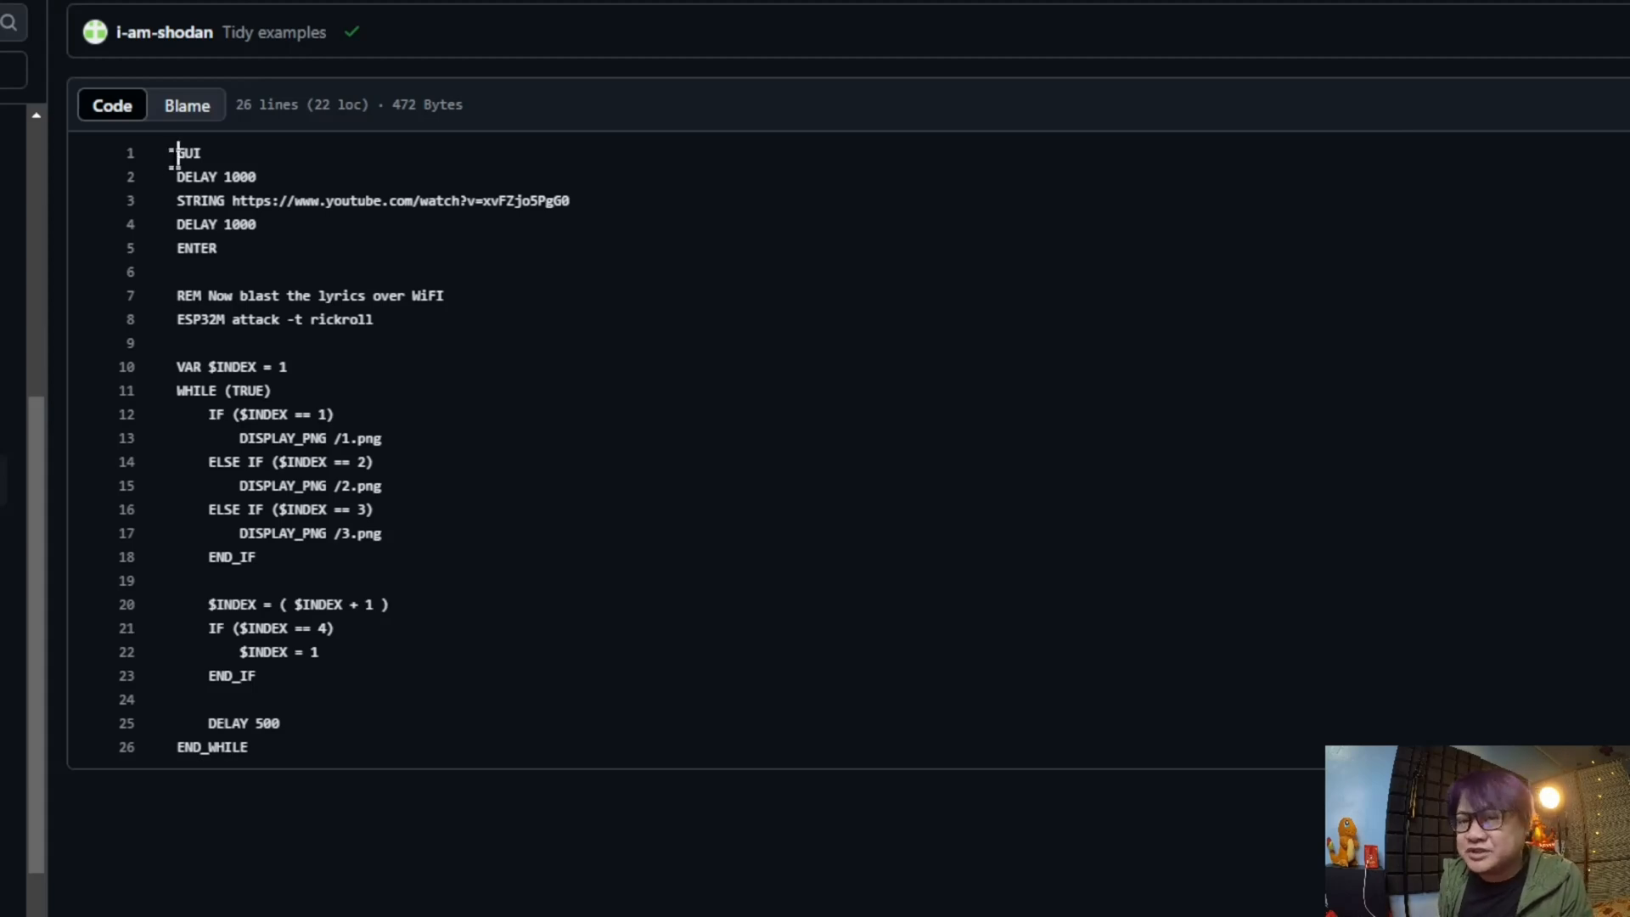
pyautogui.moveTo(570, 200); pyautogui.dragTo(230, 201)
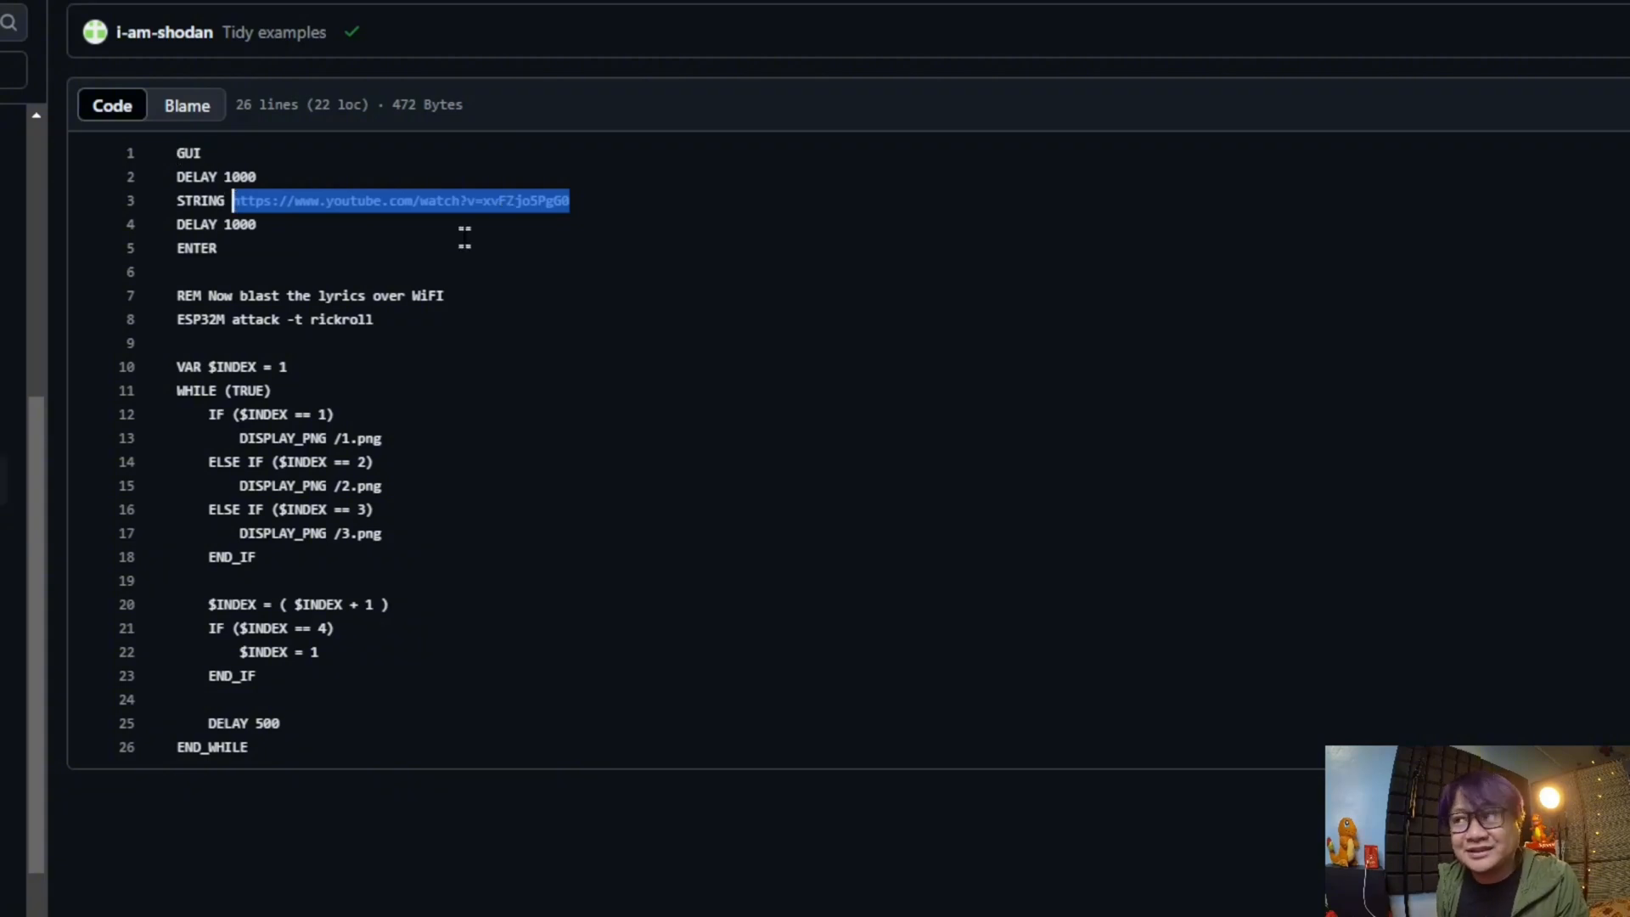
pyautogui.click(532, 274)
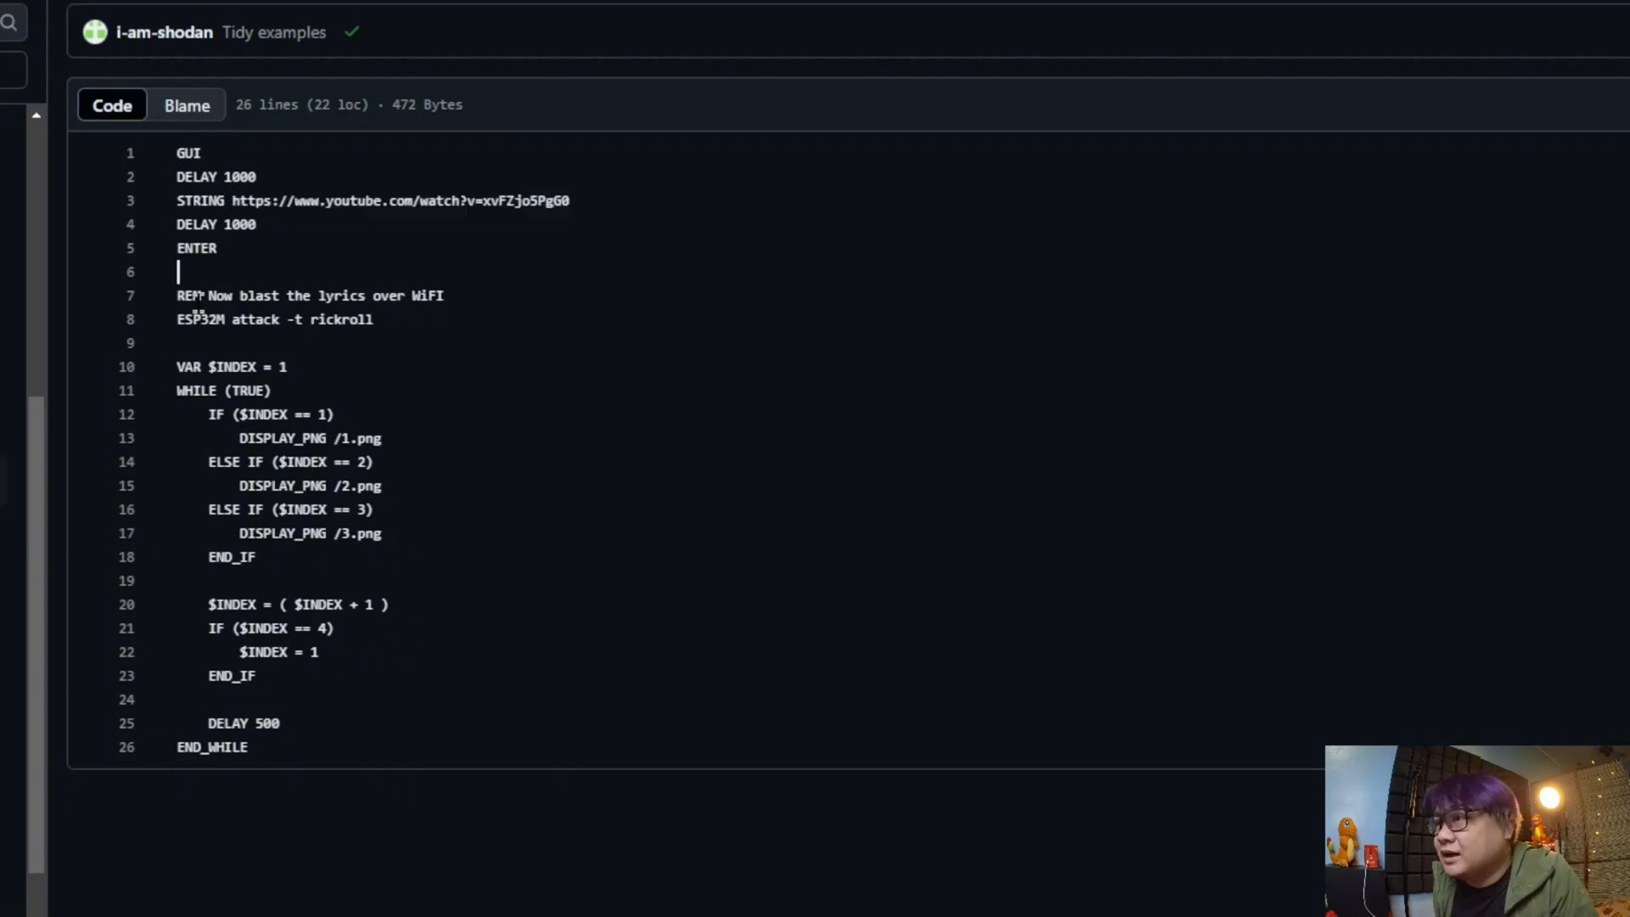
pyautogui.moveTo(208, 296); pyautogui.dragTo(446, 296)
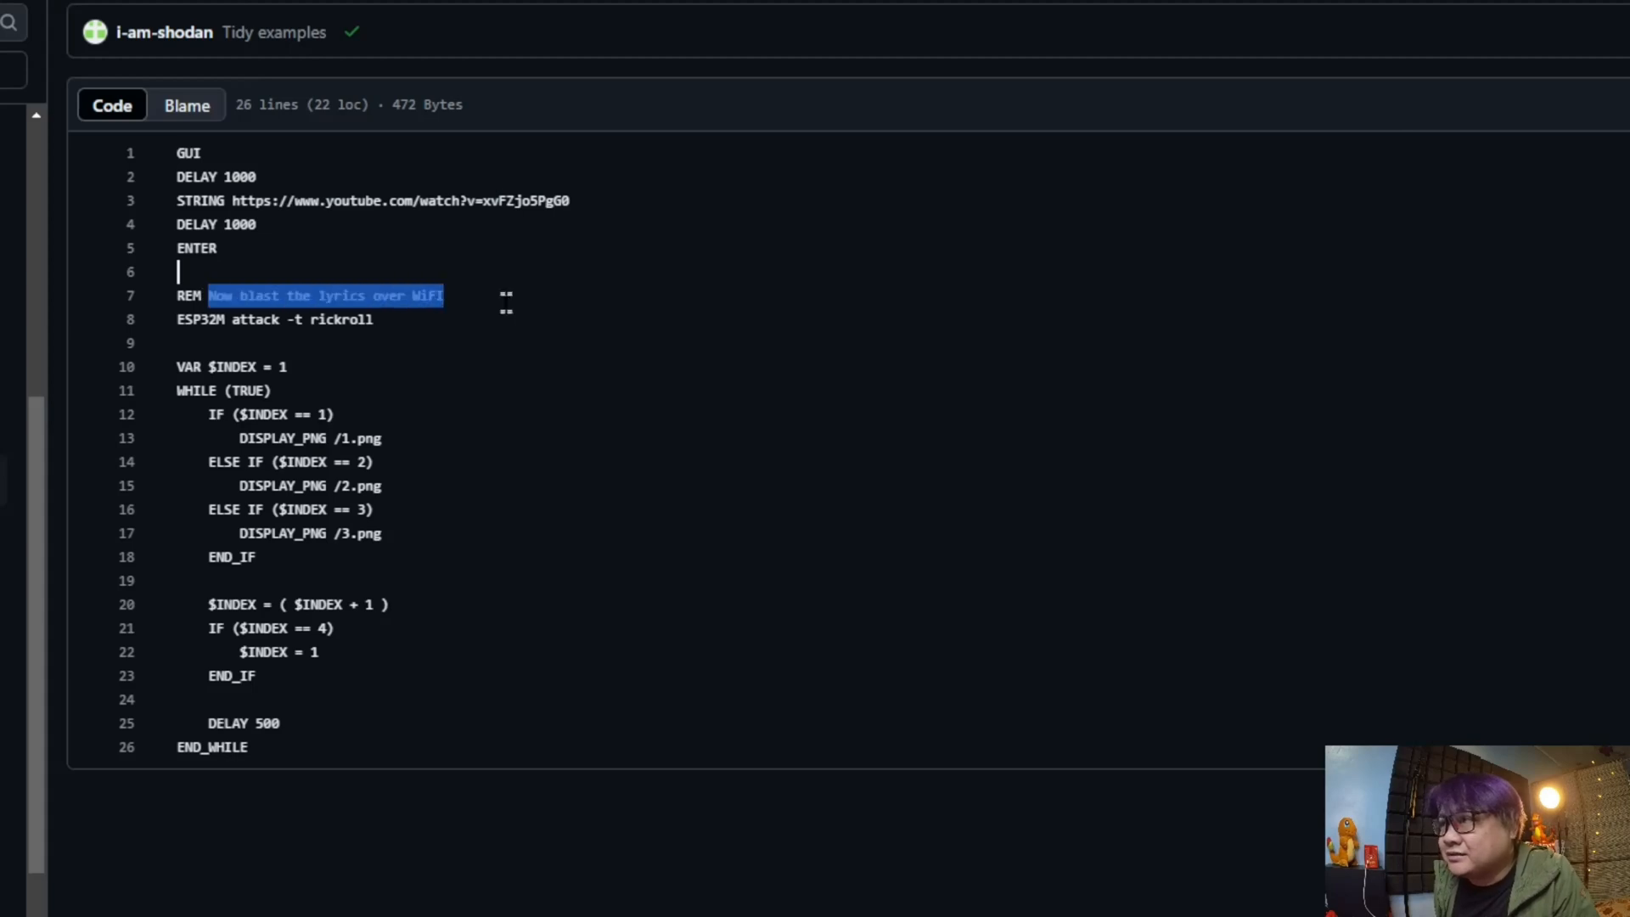
pyautogui.click(530, 346)
pyautogui.moveTo(226, 320); pyautogui.dragTo(191, 319)
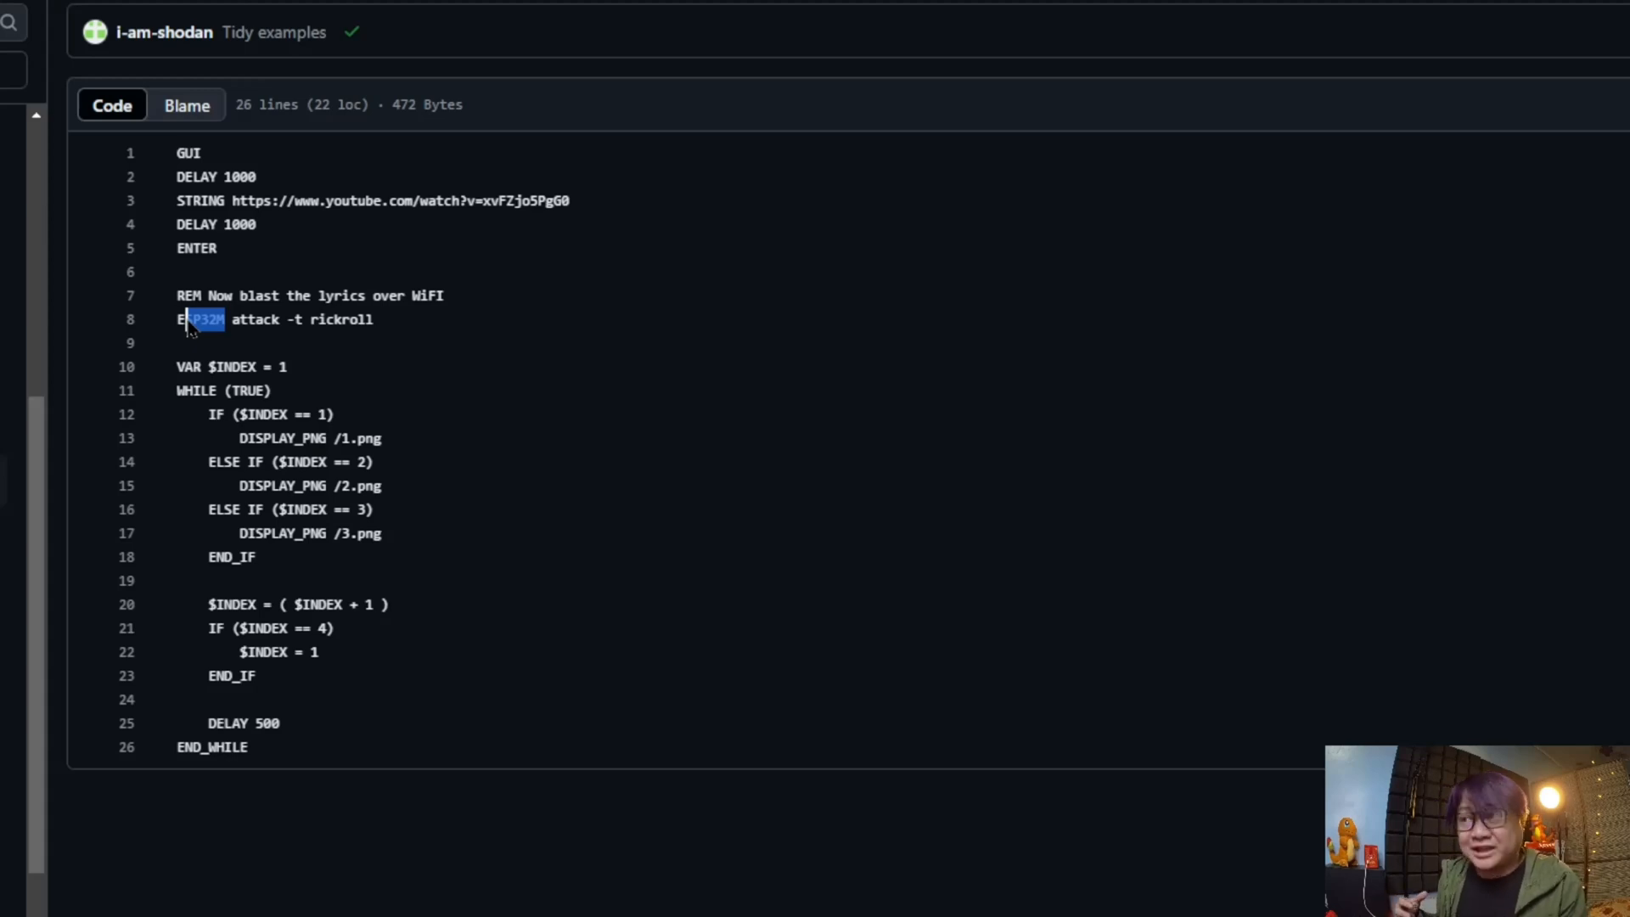
pyautogui.doubleClick(341, 318)
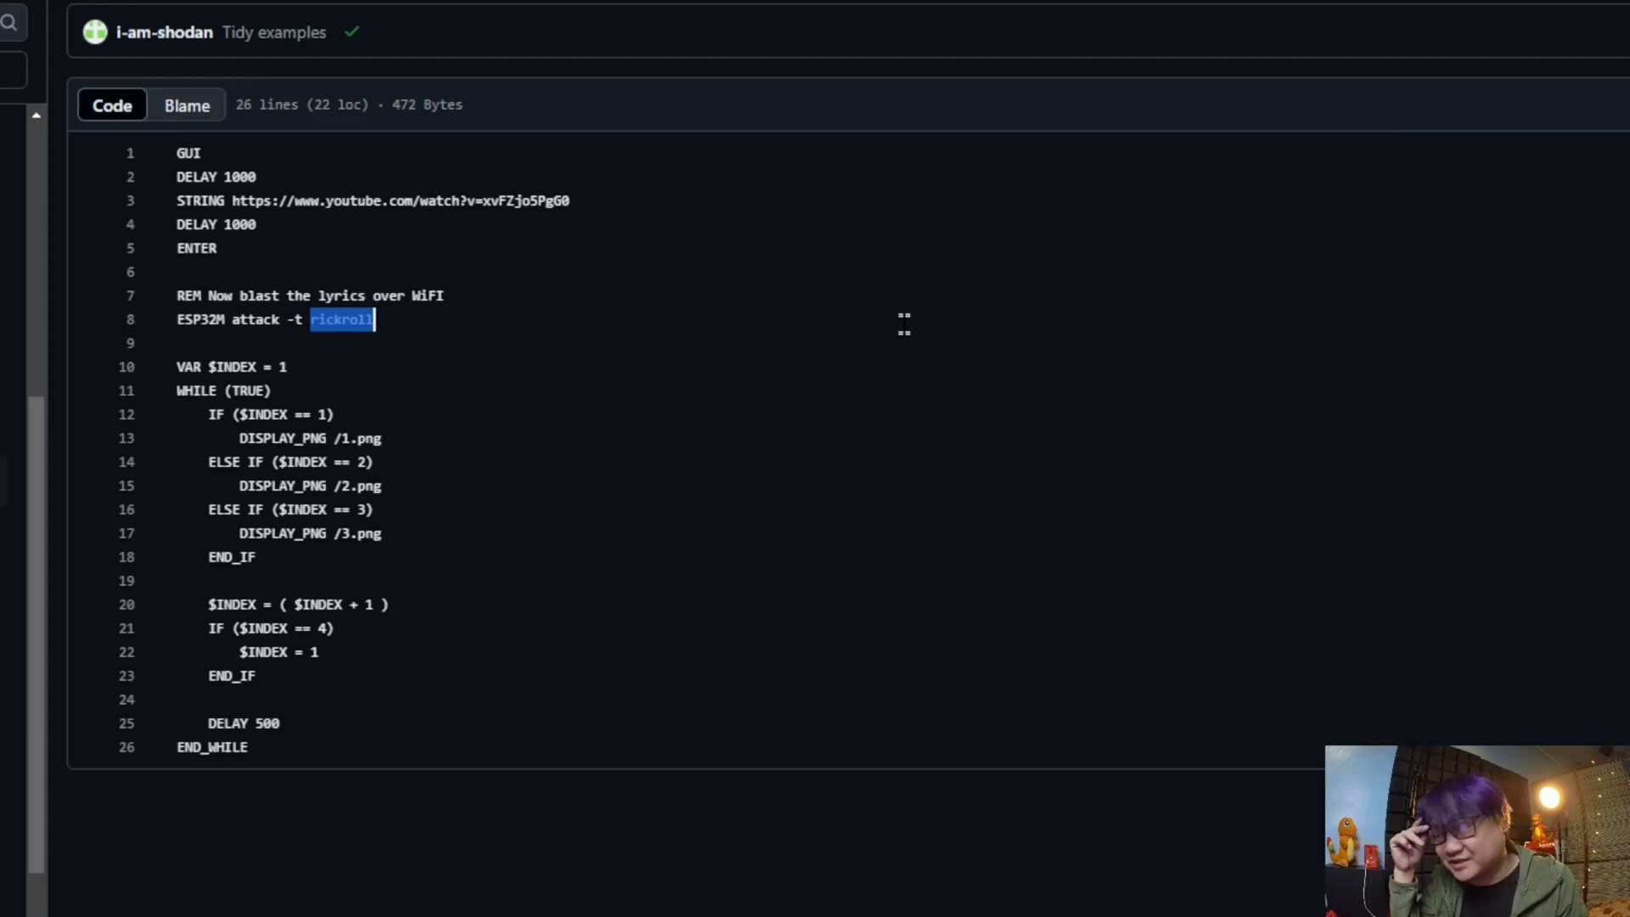
pyautogui.click(425, 538)
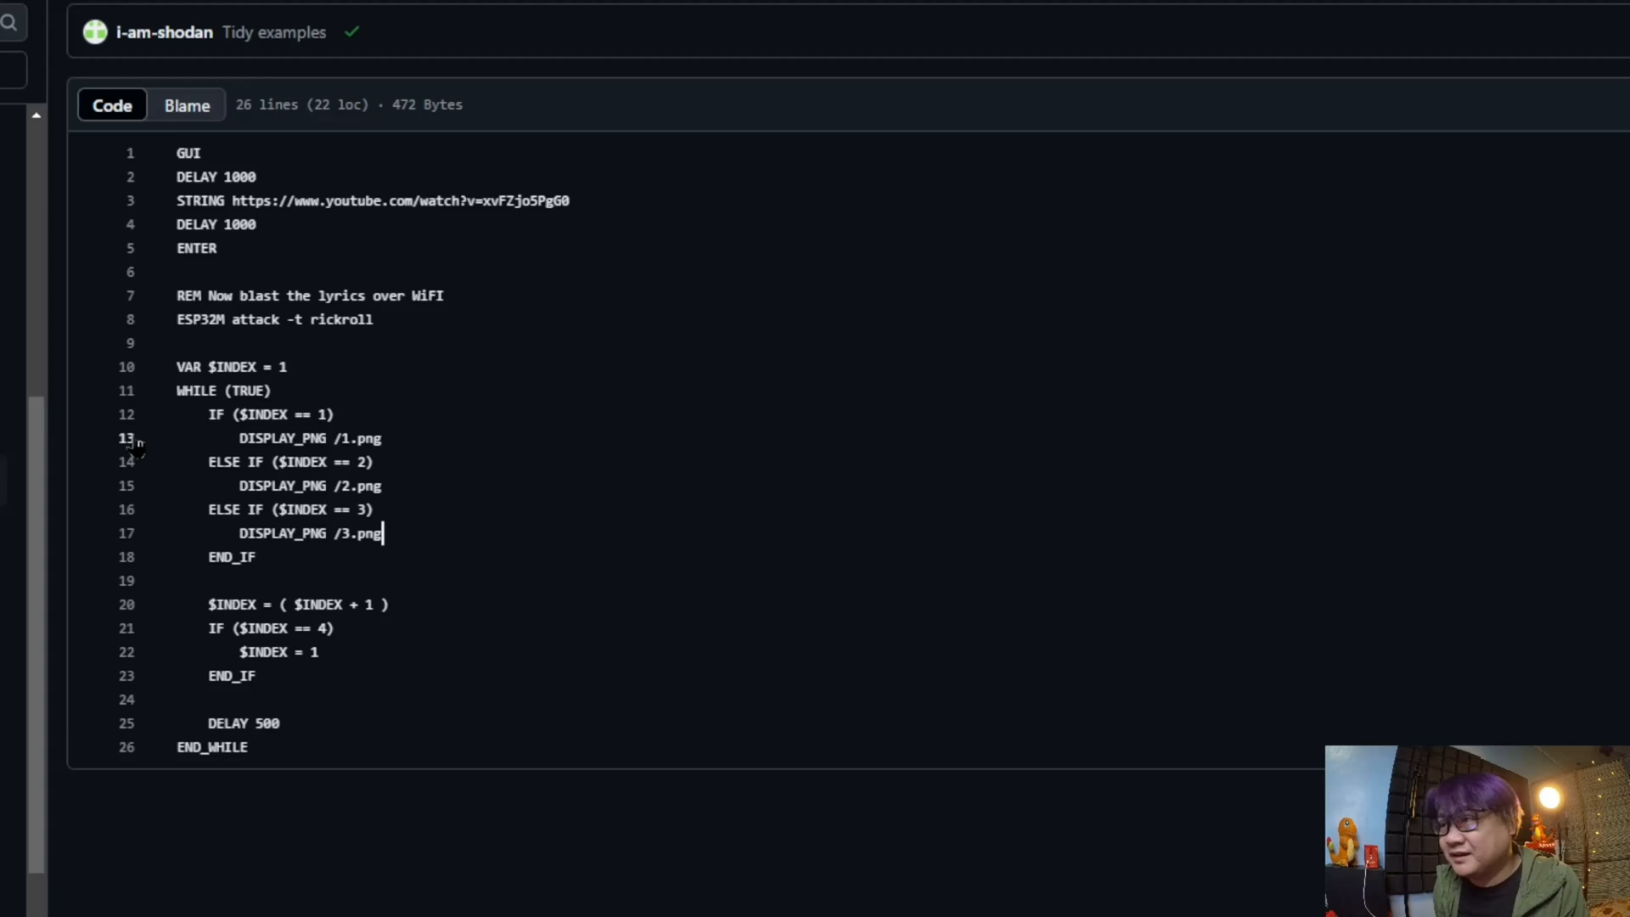
# - Review the WHILE loop on lines 11 to 24 and the image display lines 13 to 15
pyautogui.moveTo(167, 391); pyautogui.dragTo(374, 696)
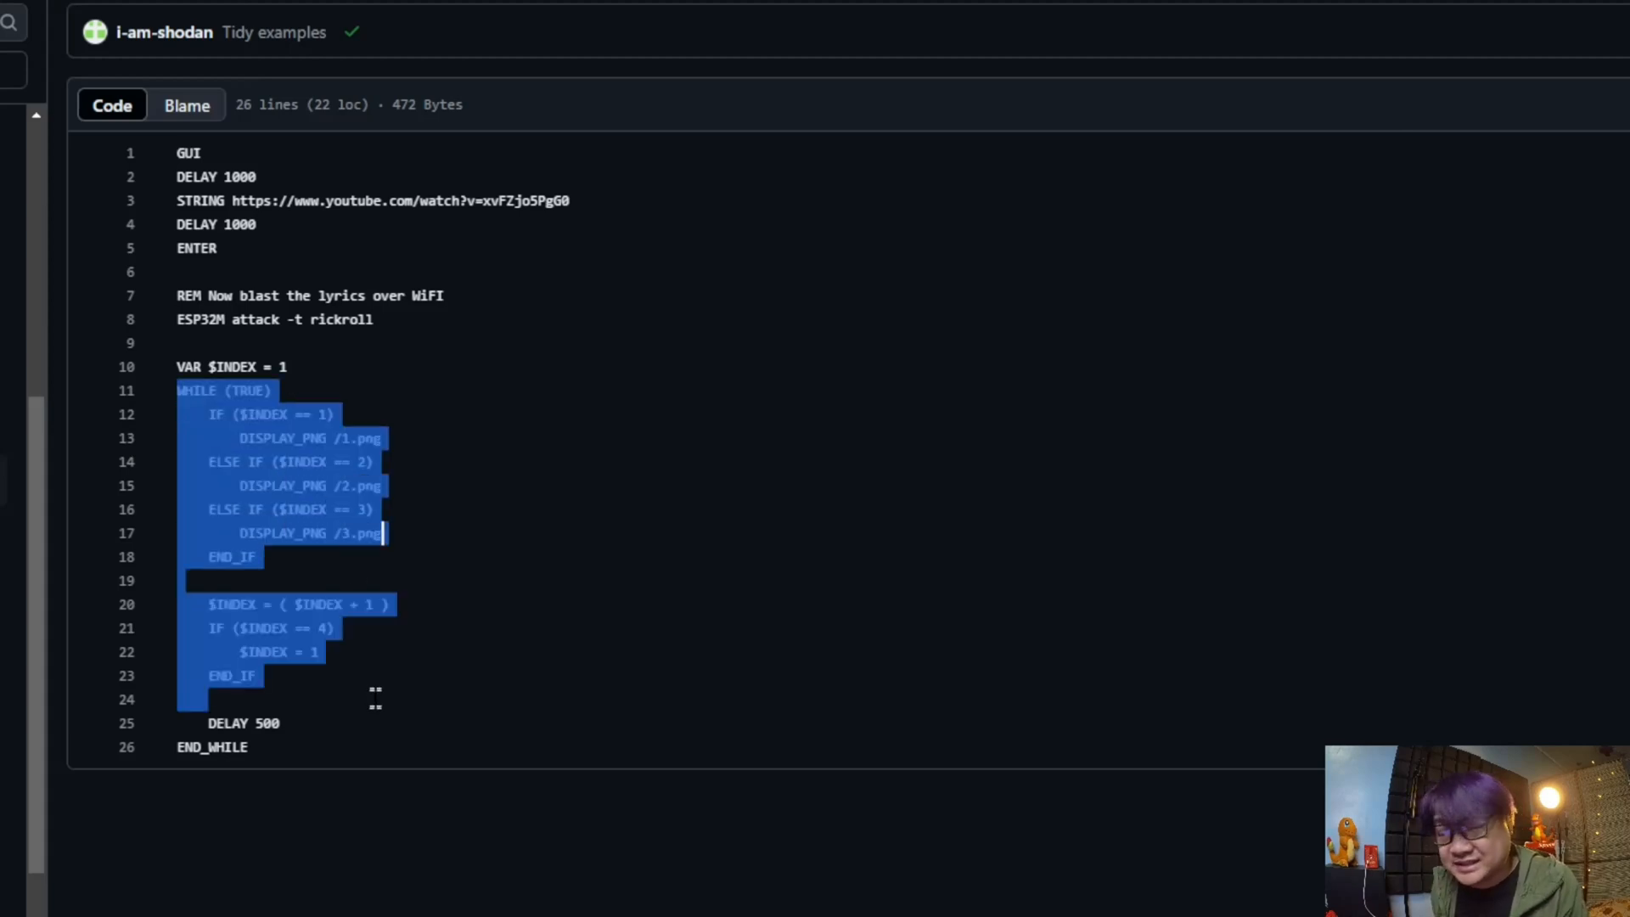
pyautogui.click(608, 529)
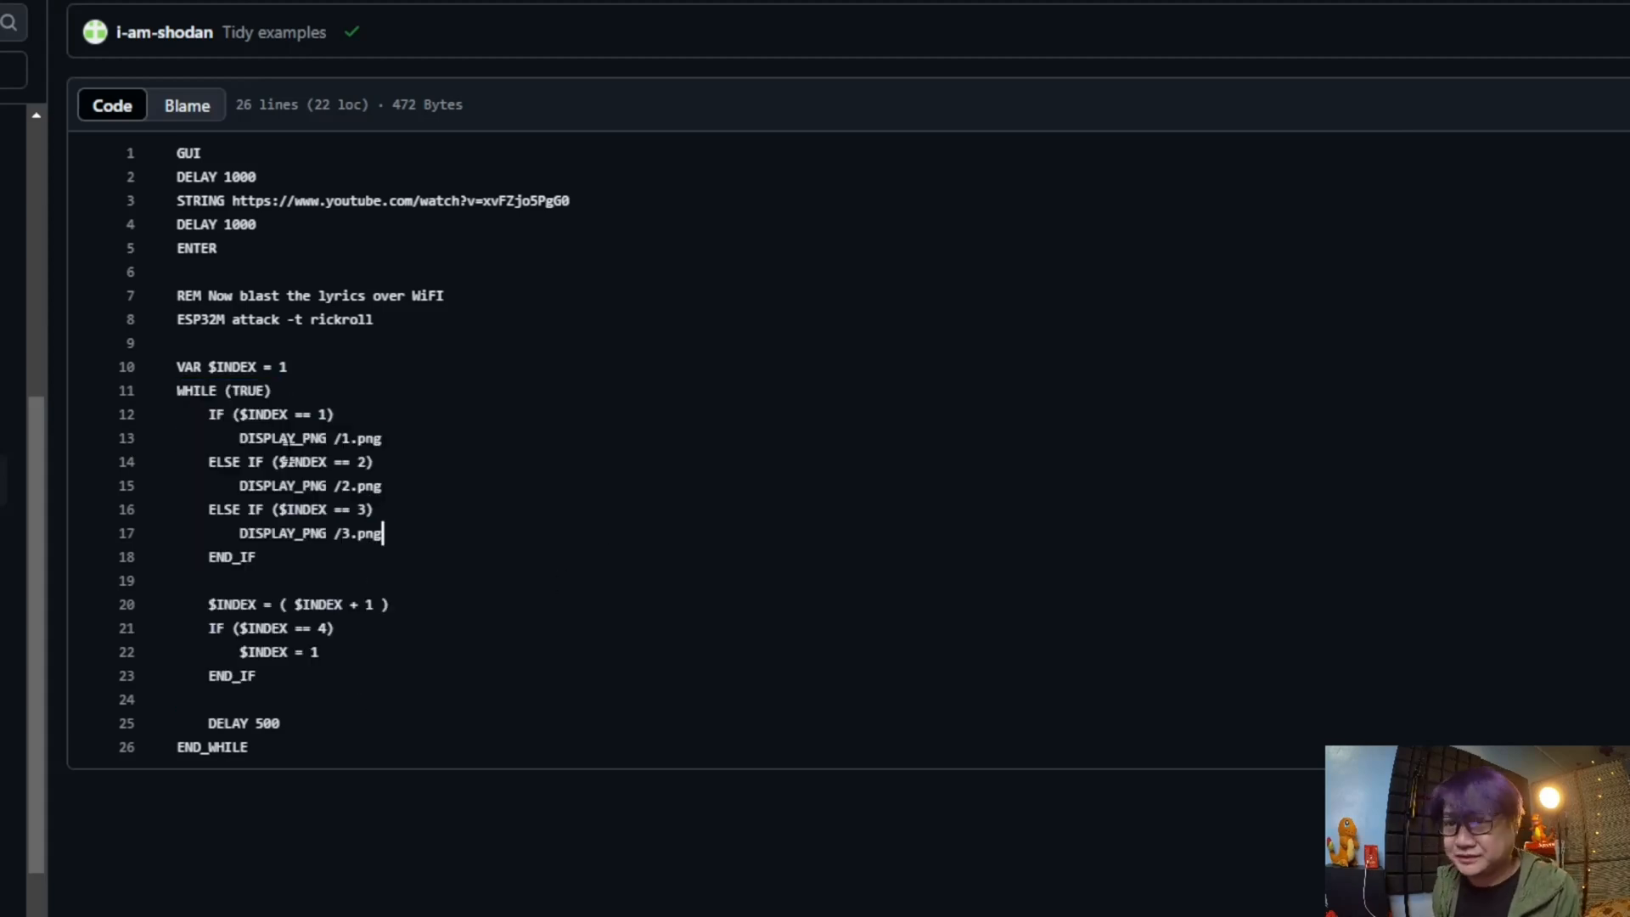
pyautogui.moveTo(277, 437); pyautogui.dragTo(388, 490)
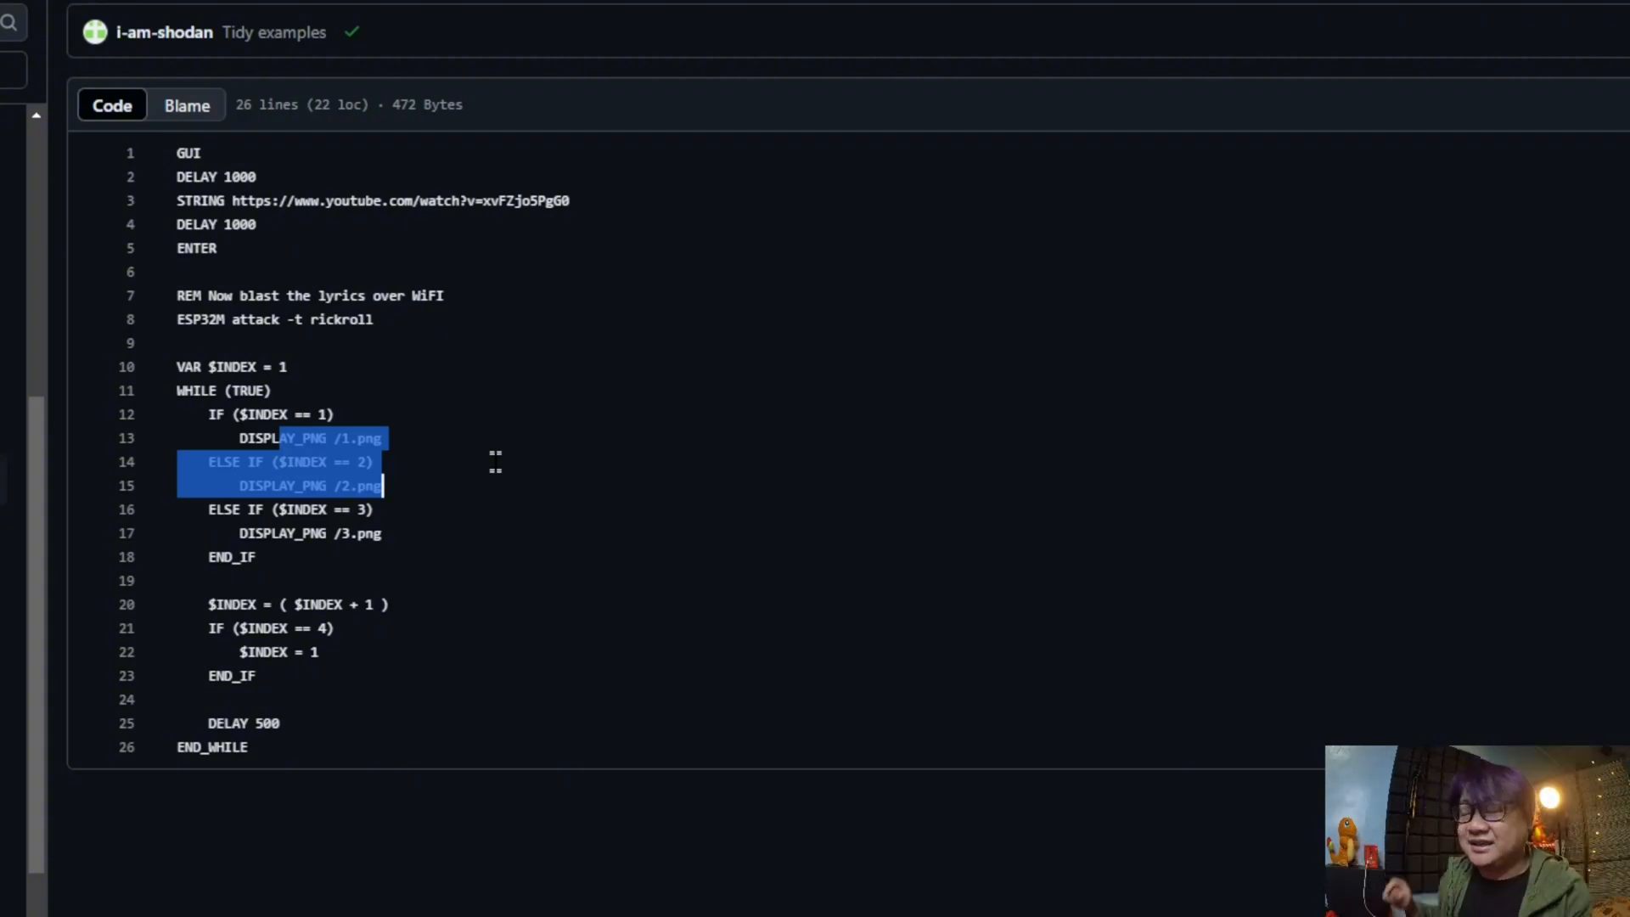
pyautogui.click(378, 509)
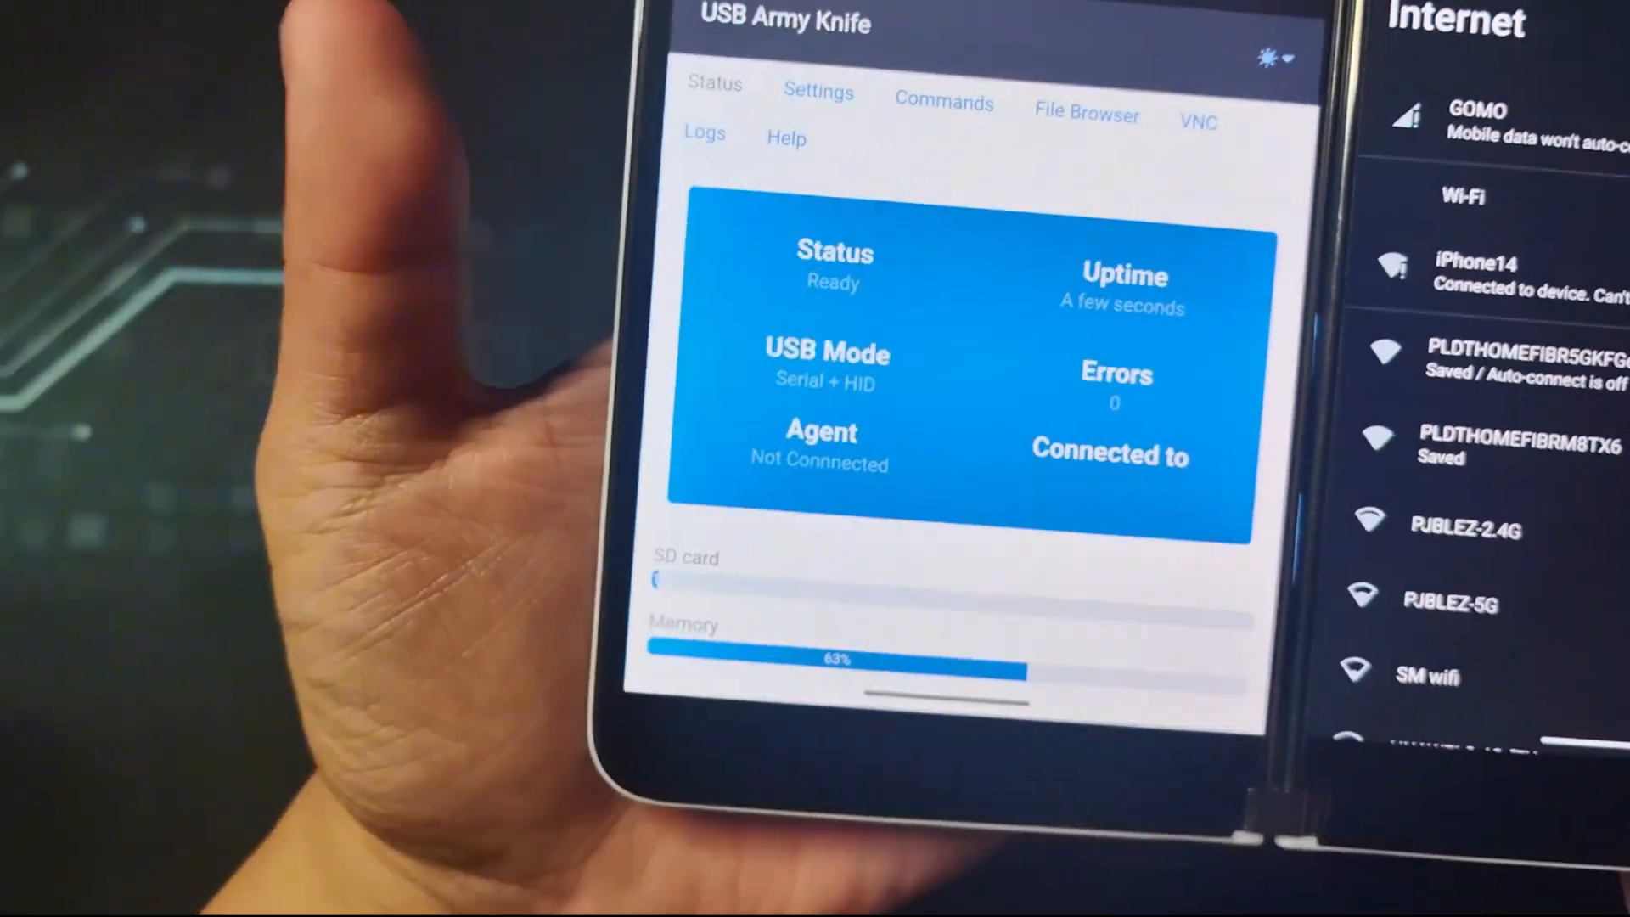
pyautogui.scroll(-3, 955, 573)
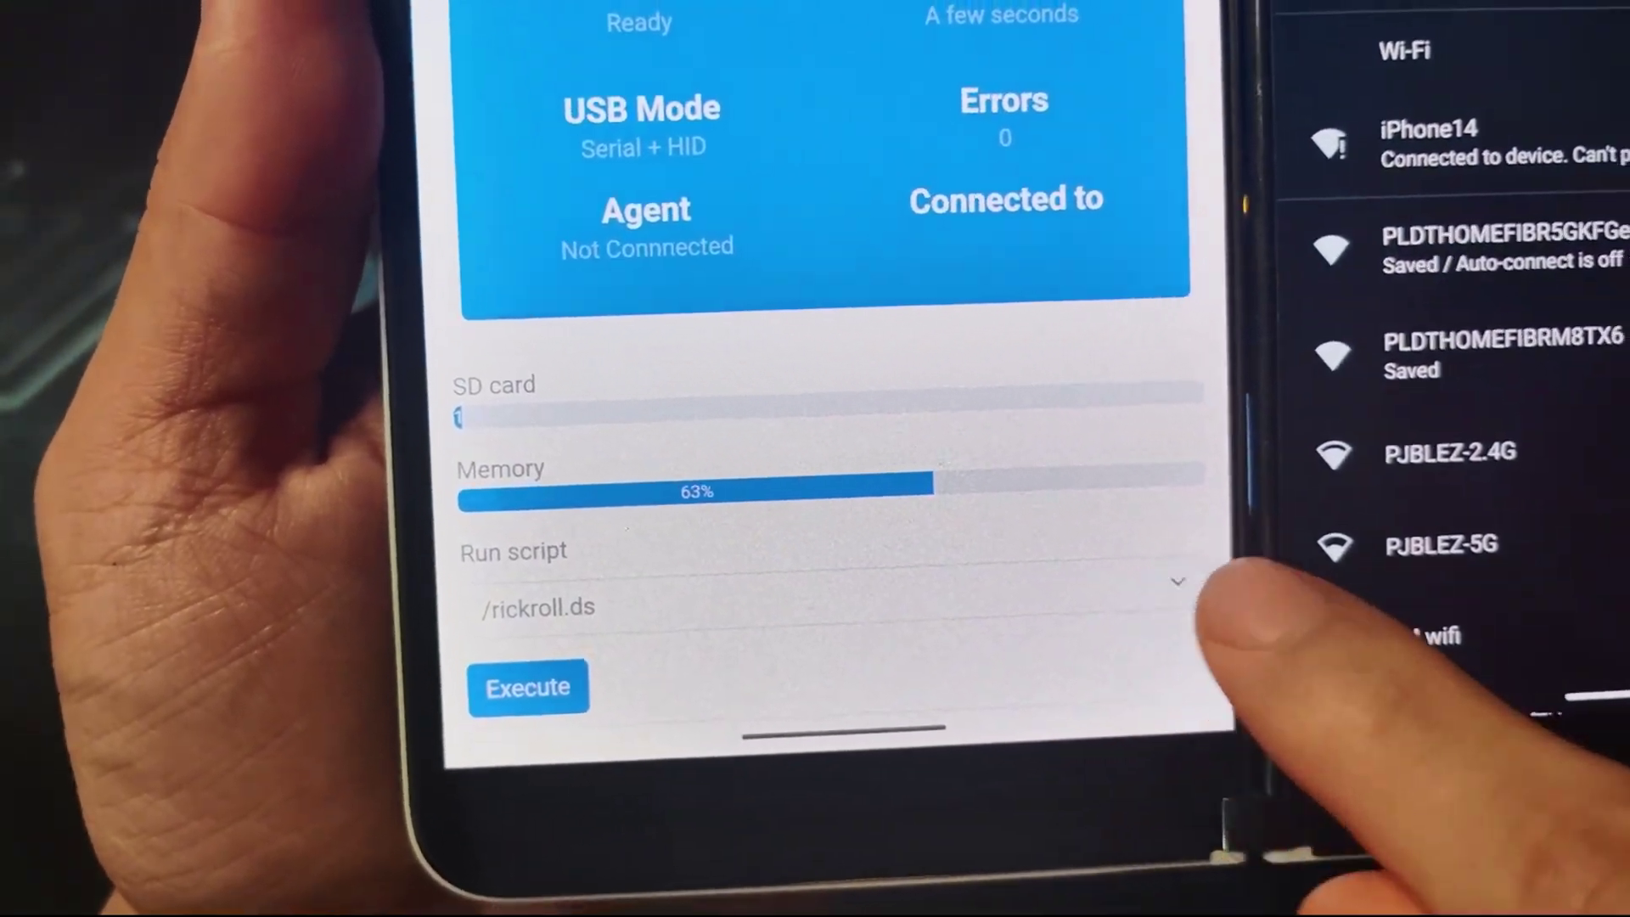
# - Show the Run script dropdown listing rickroll, pcap and evilap
pyautogui.click(1223, 583)
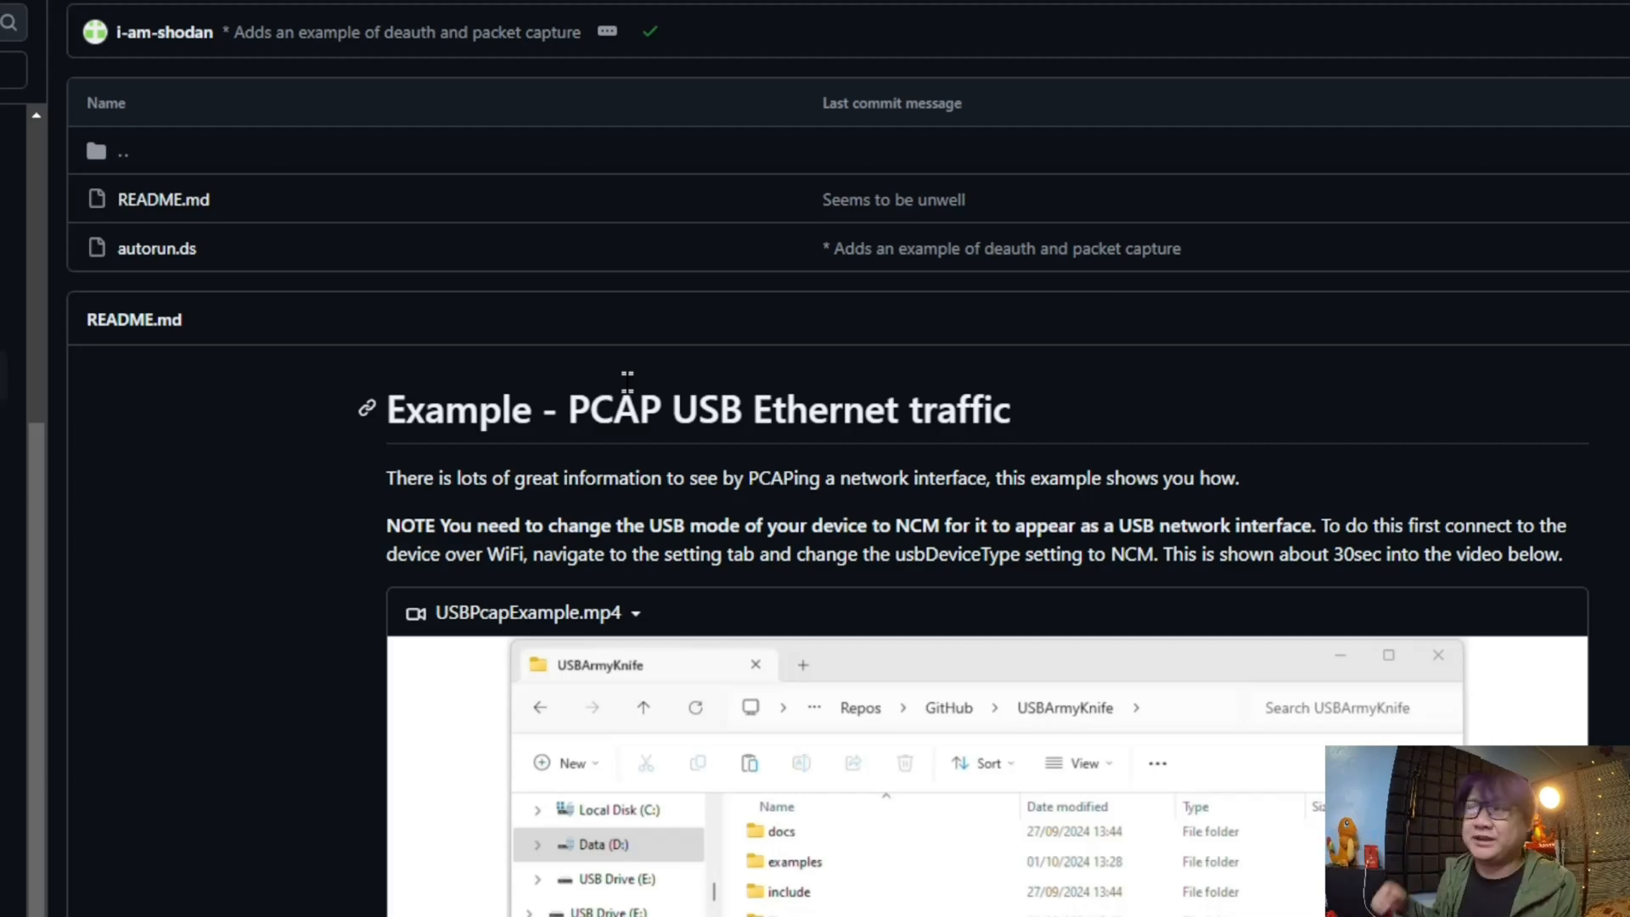
pyautogui.scroll(-3, 716, 510)
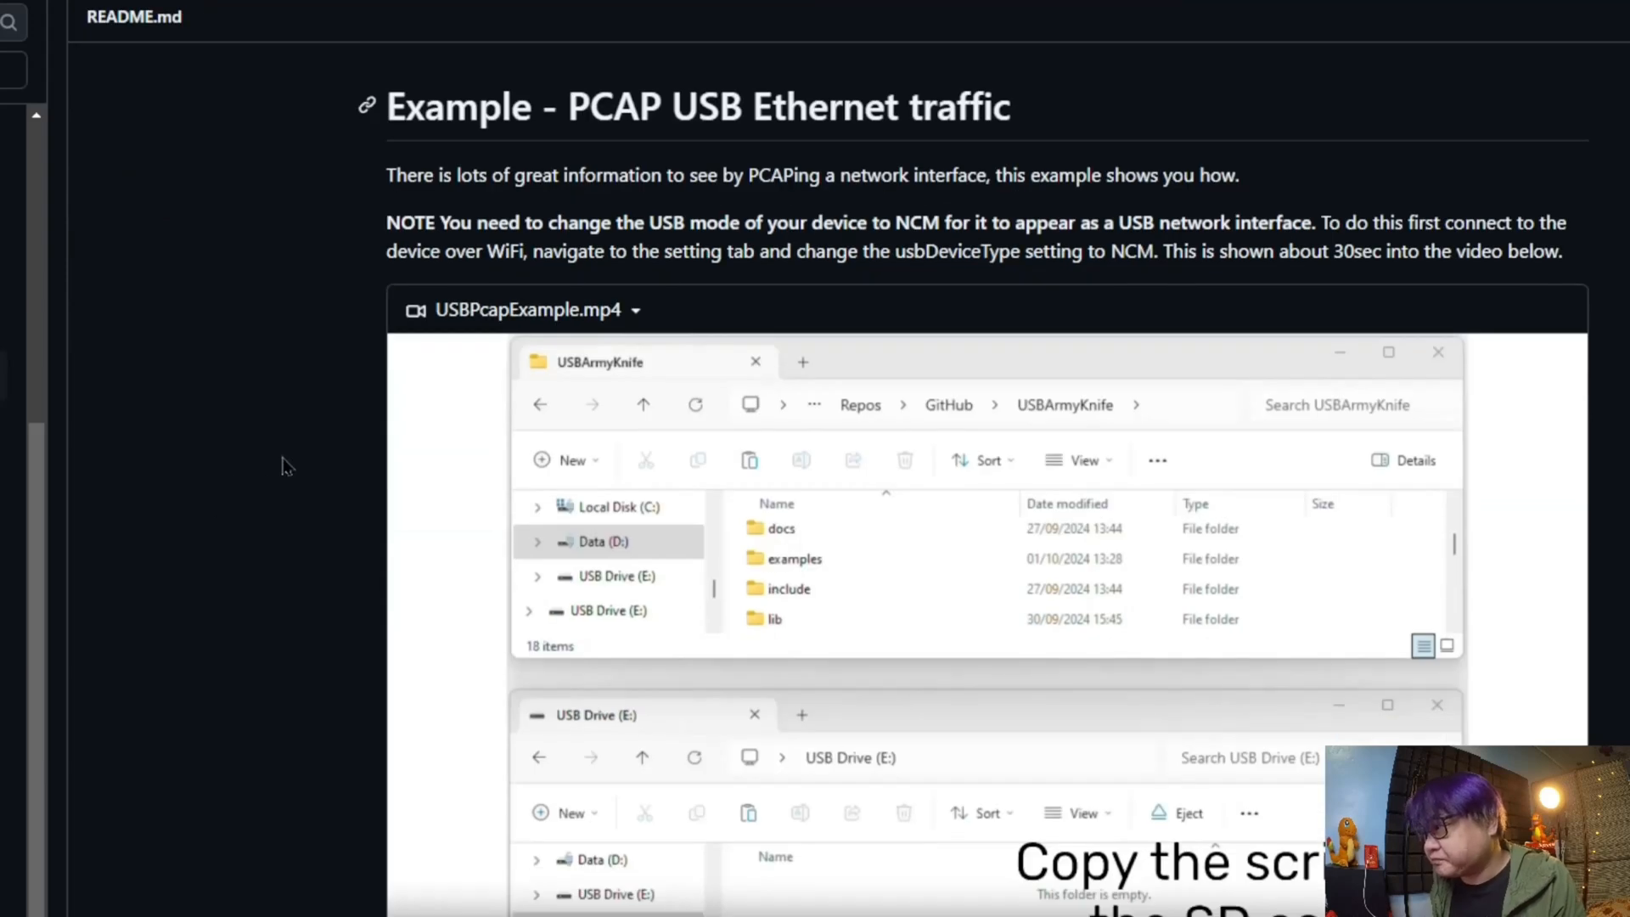
pyautogui.scroll(3, 280, 459)
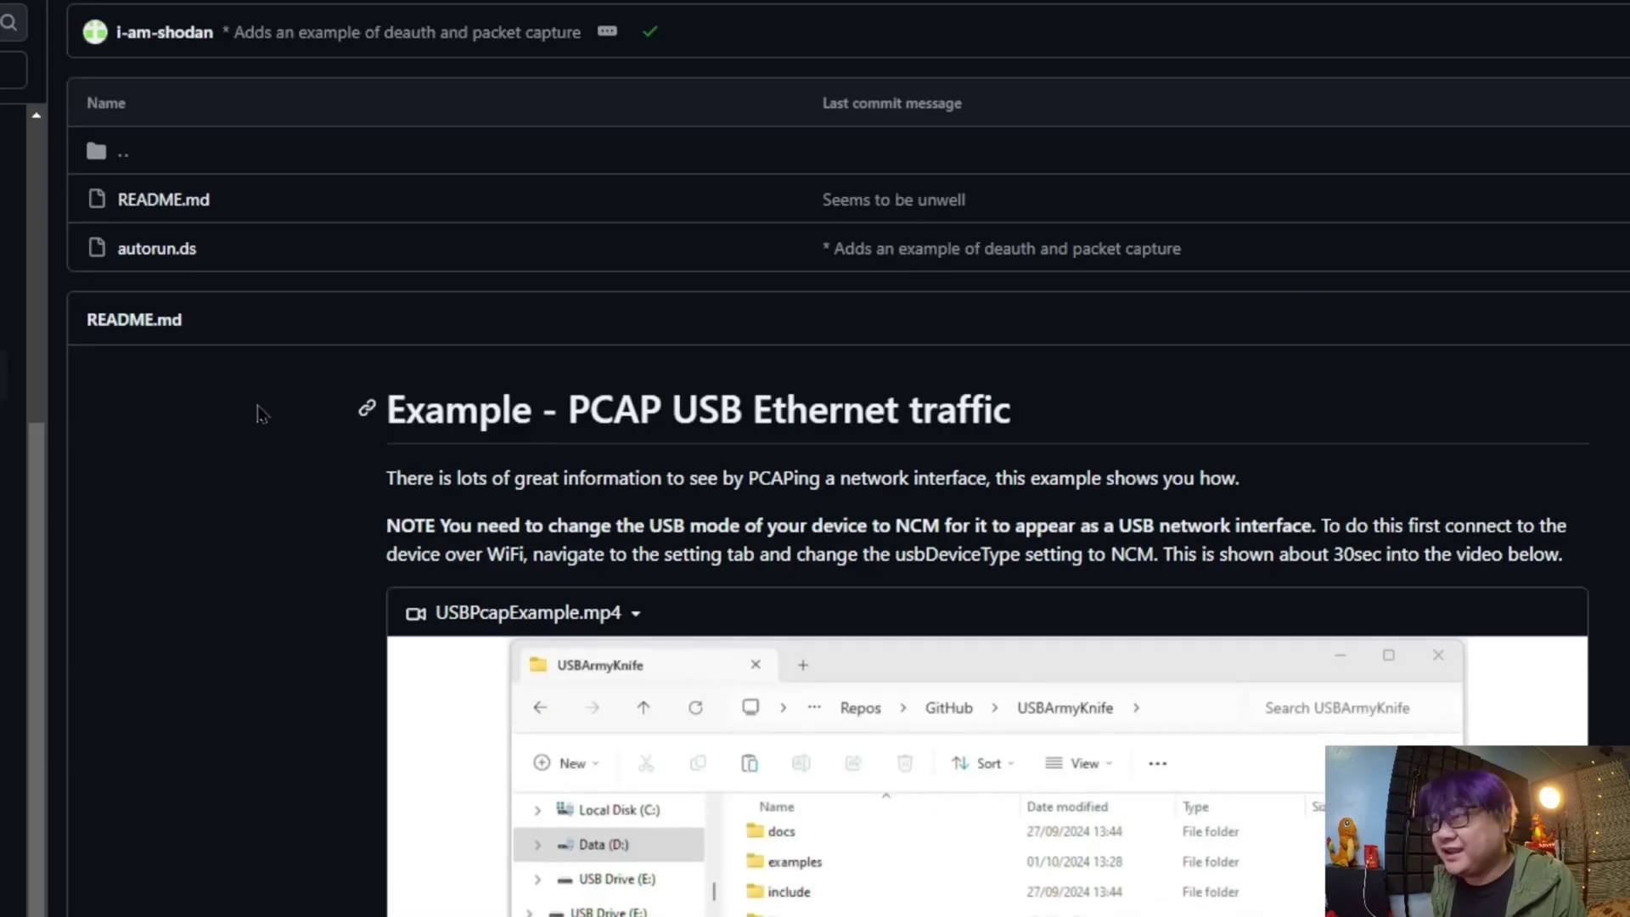
# - Review the PCAP autorun.ds: the Ethernet device-type variable on line 2, then lines 1 to 19
pyautogui.click(174, 251)
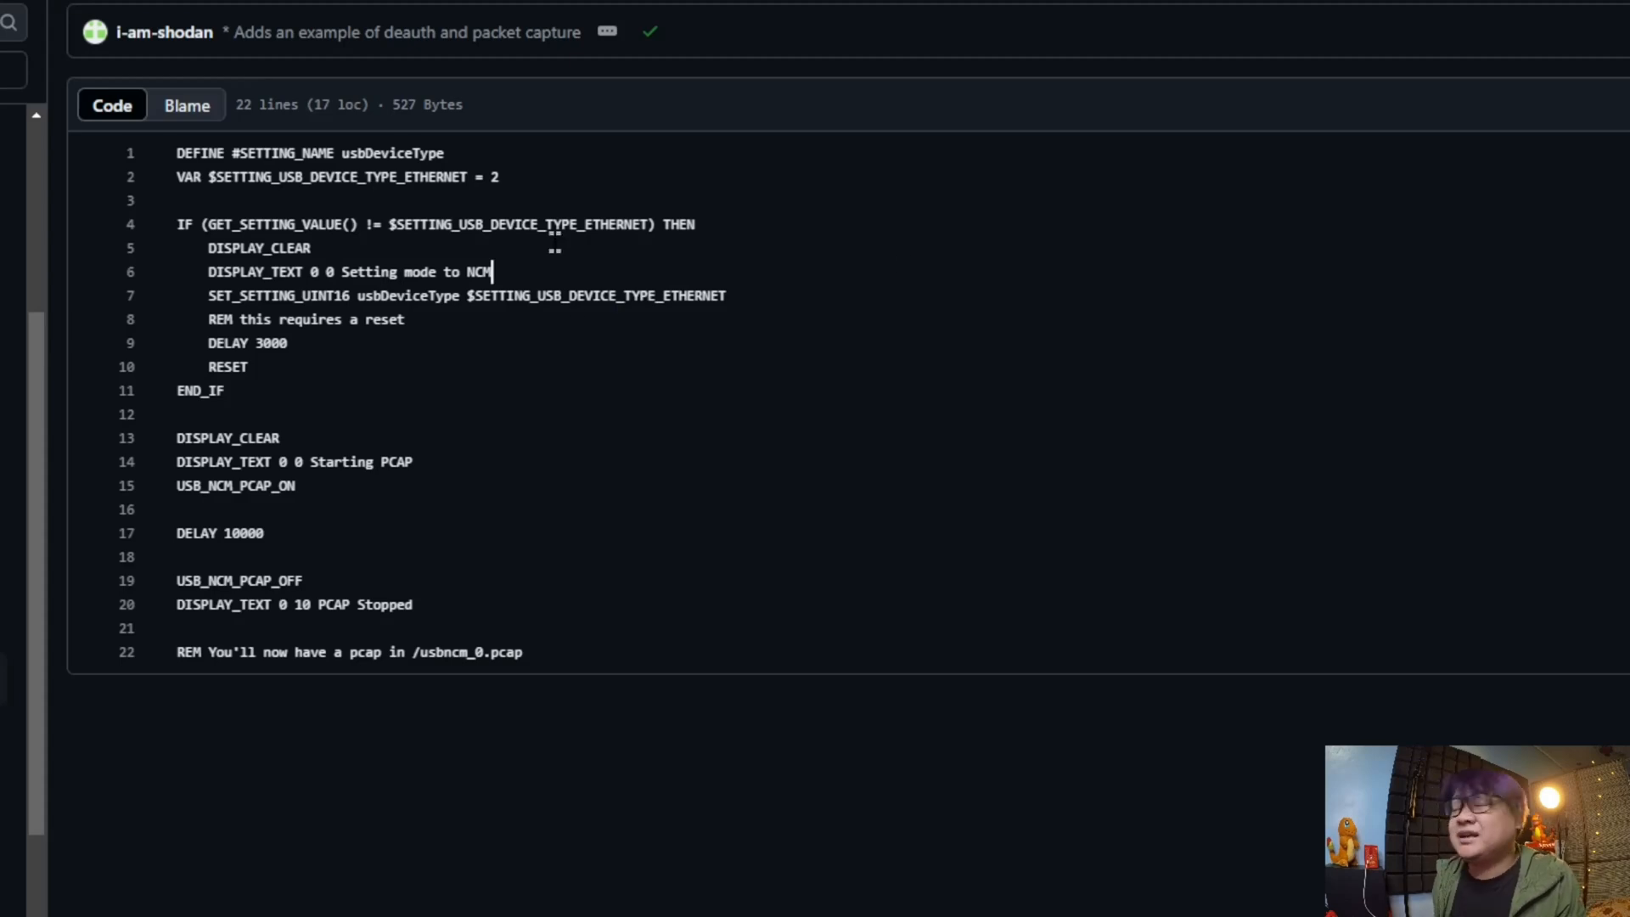
pyautogui.moveTo(410, 177); pyautogui.dragTo(211, 180)
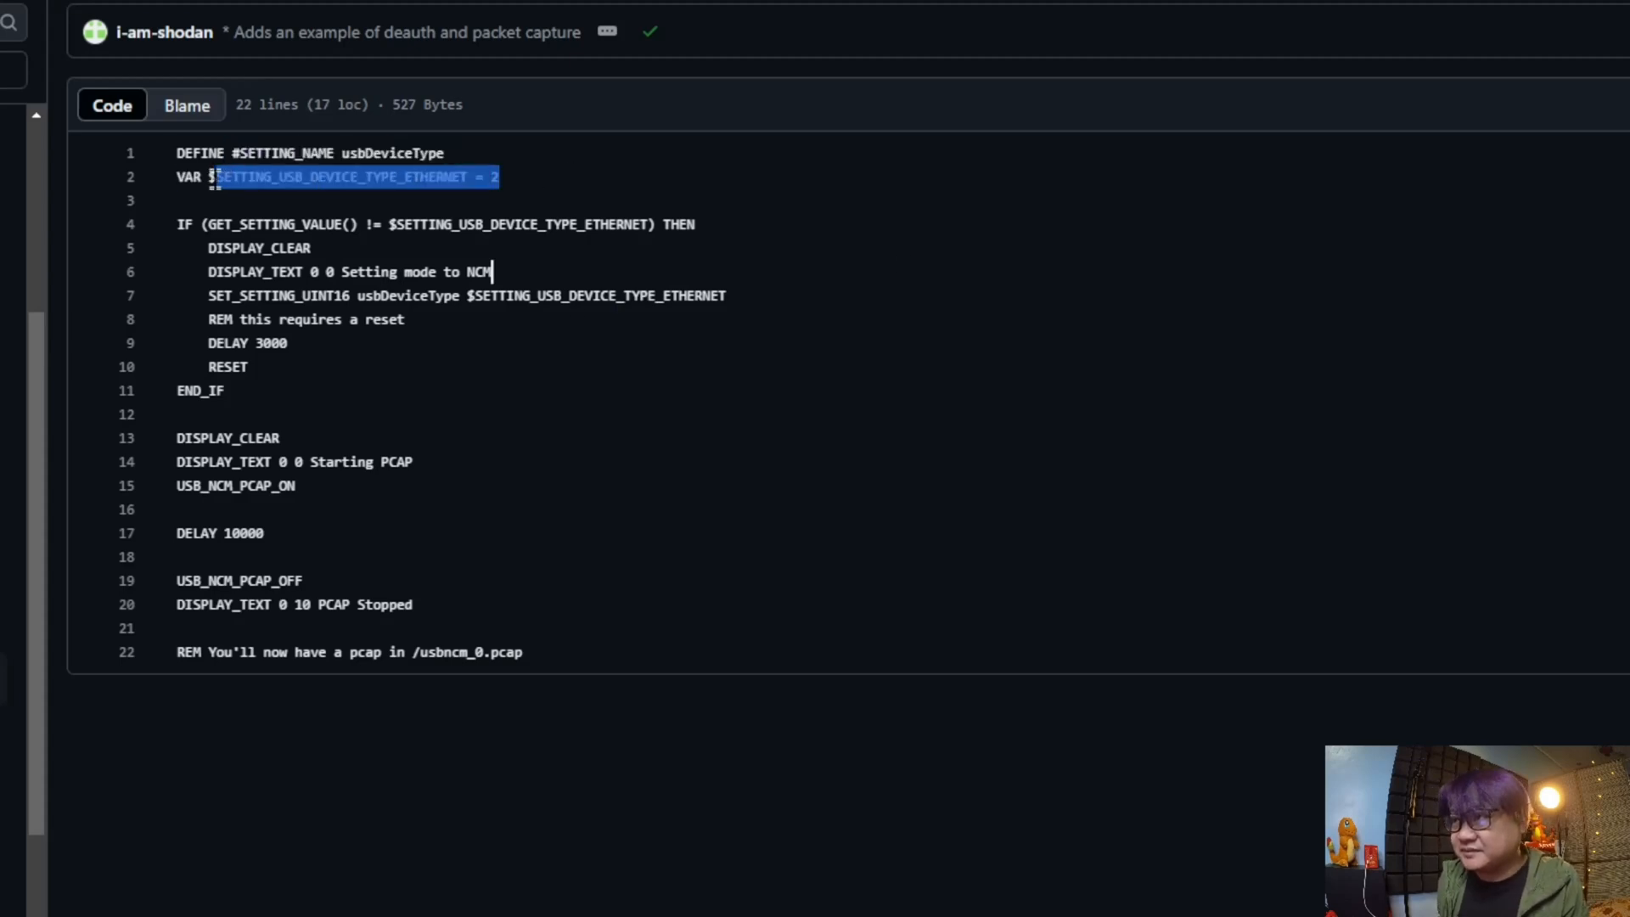
pyautogui.click(257, 227)
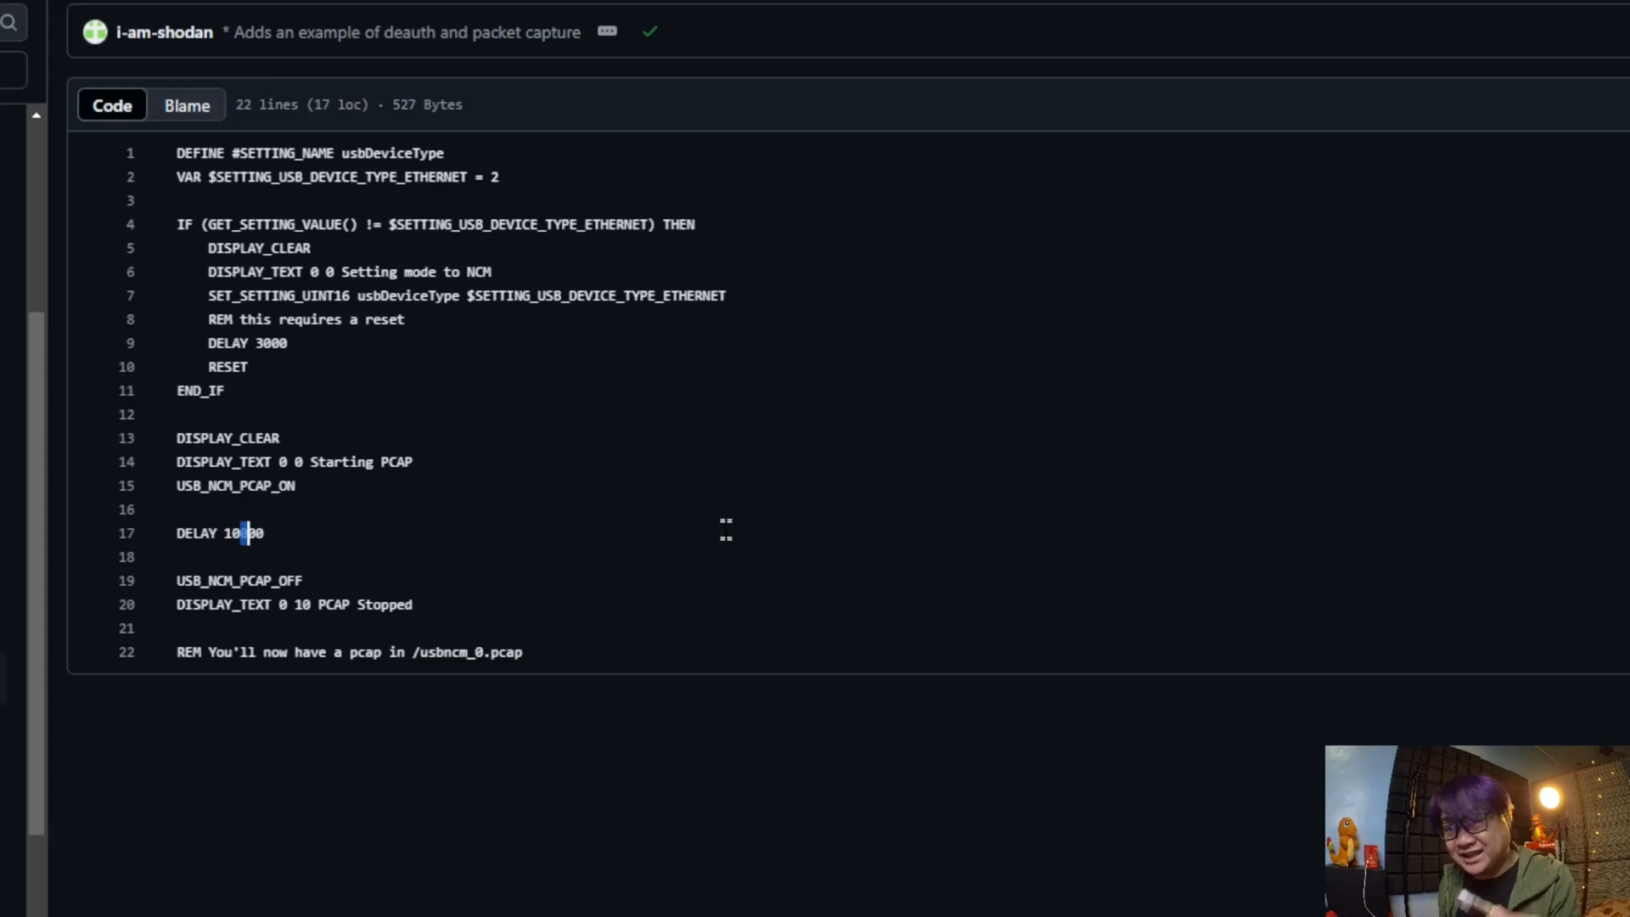
pyautogui.moveTo(302, 581)
pyautogui.mouseDown()
pyautogui.moveTo(129, 589)
pyautogui.moveTo(163, 581)
pyautogui.mouseUp()
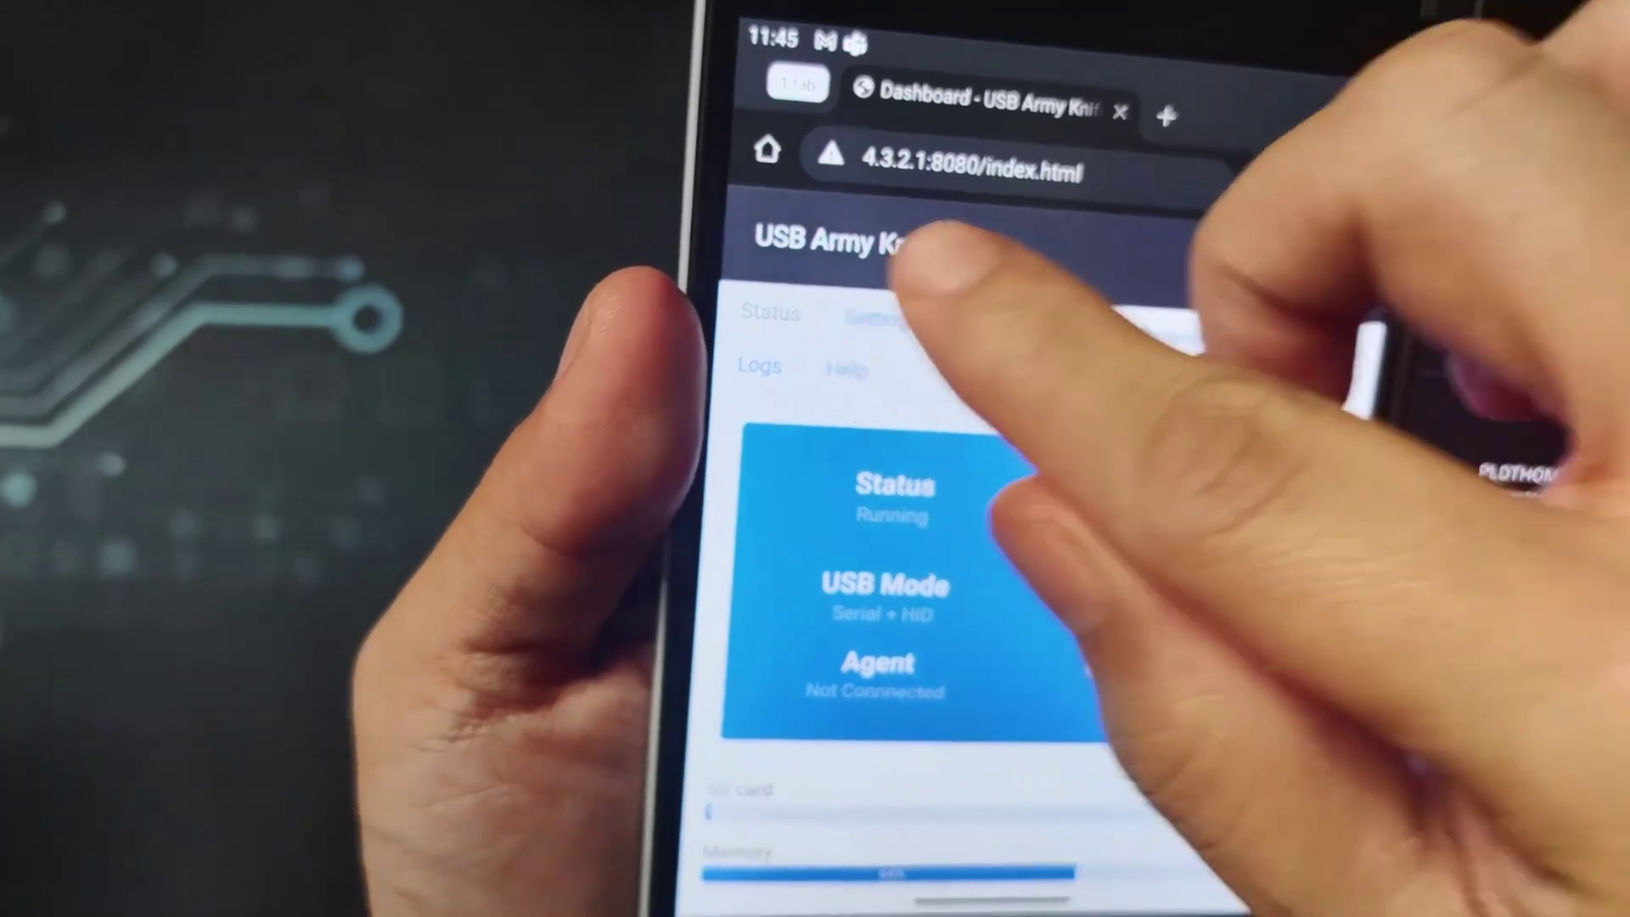
# - Set usbDeviceType to a custom value of NCM in Settings and save it
pyautogui.click(879, 317)
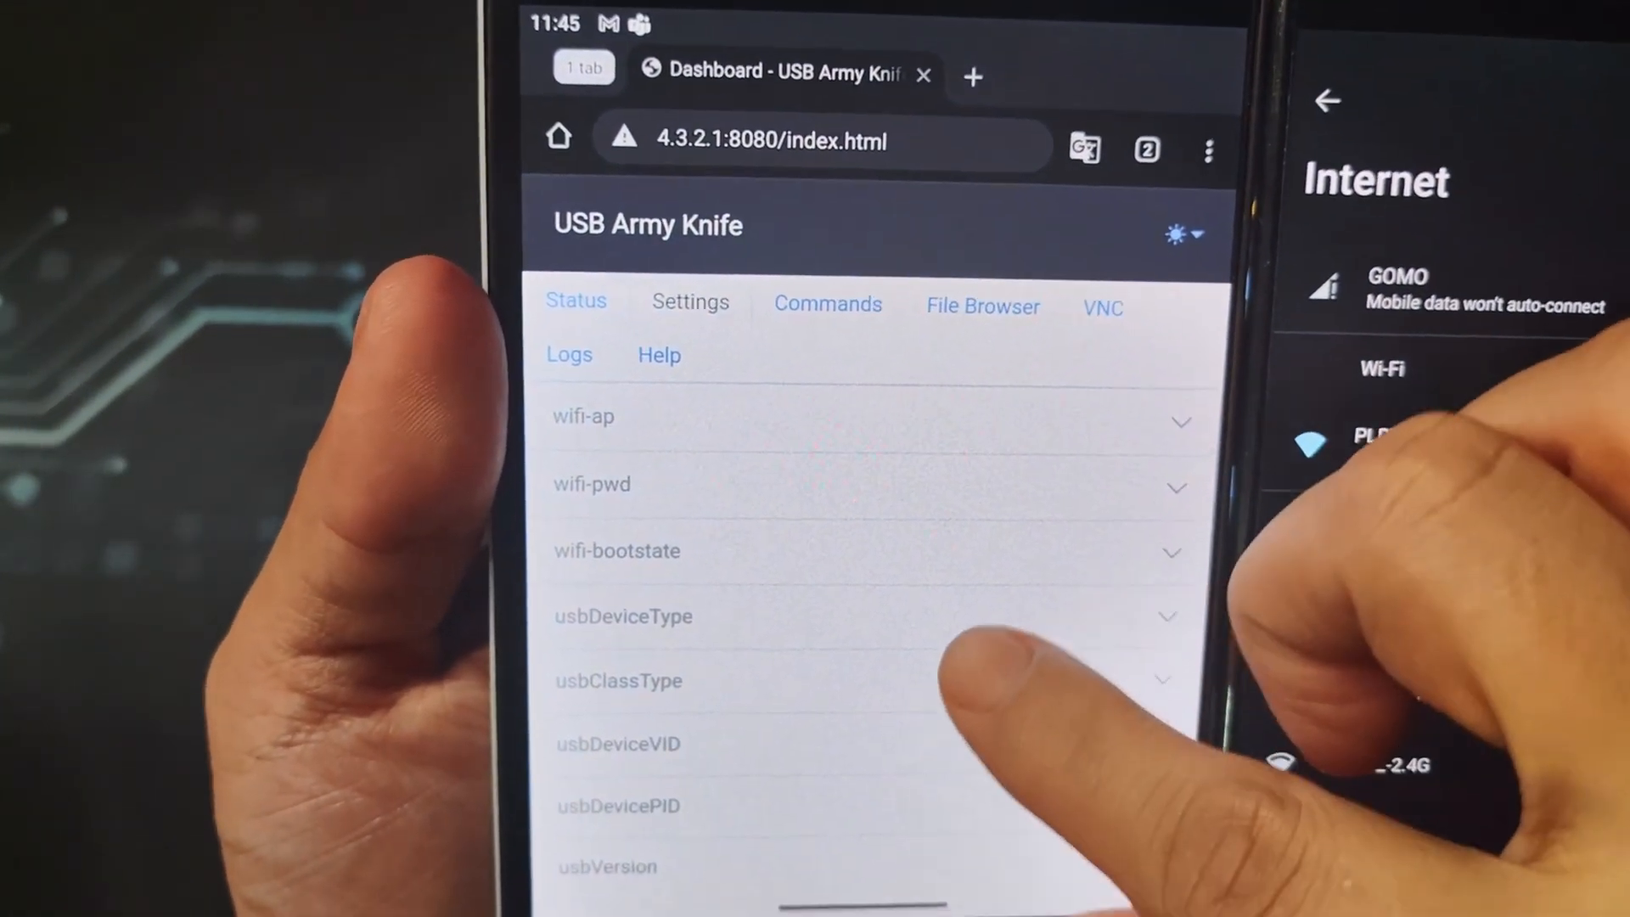
pyautogui.scroll(-2, 891, 702)
pyautogui.click(866, 489)
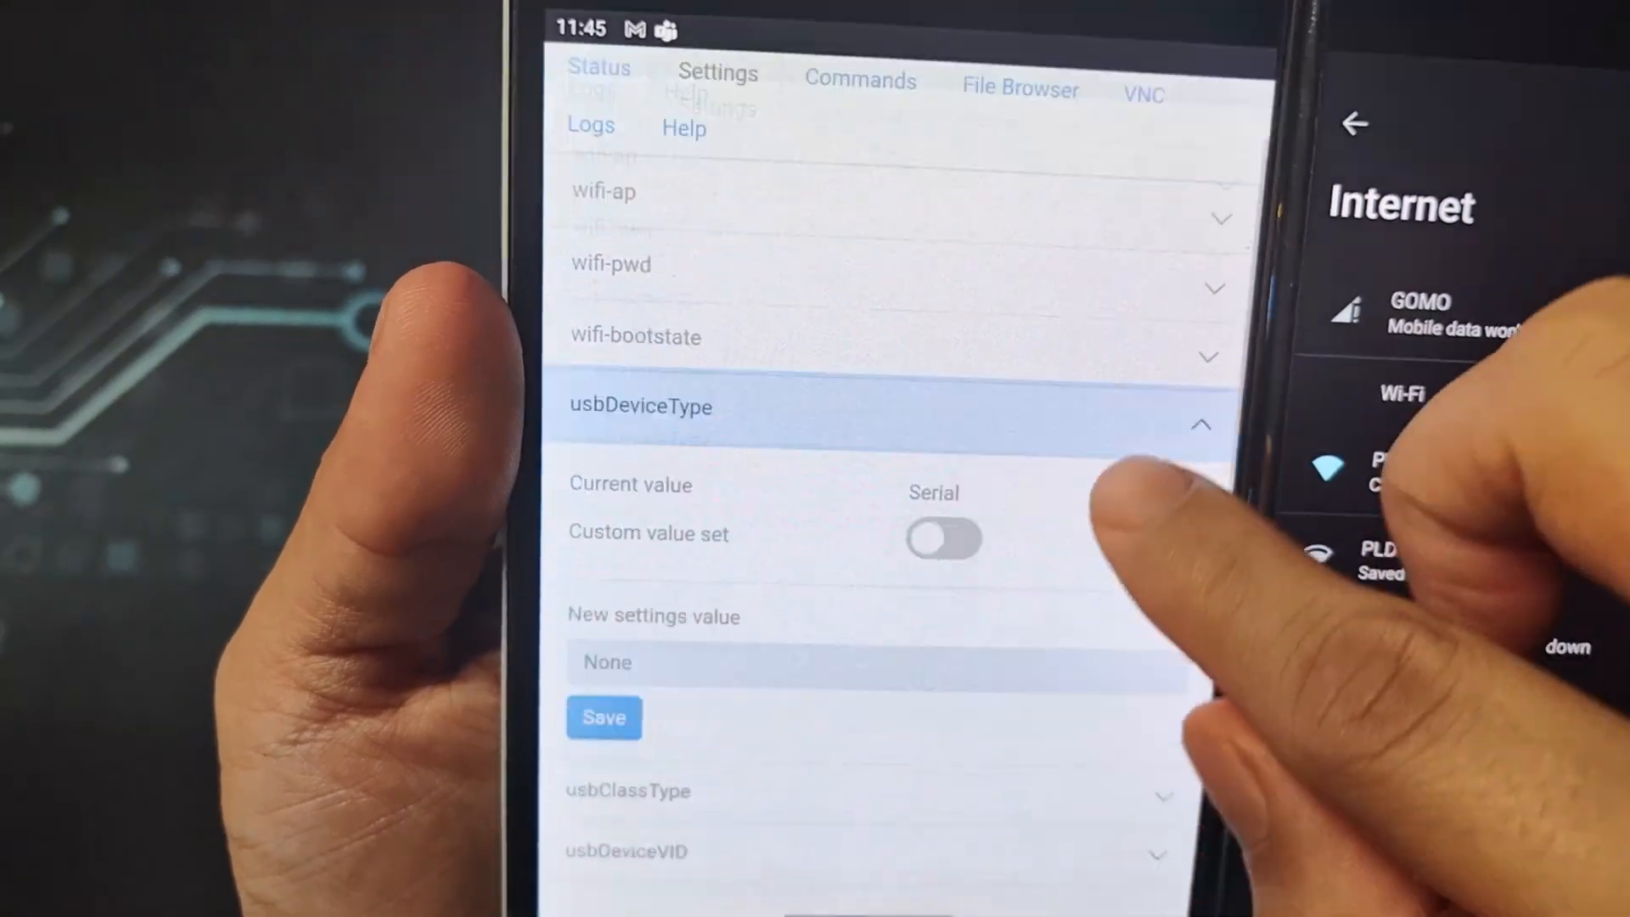
pyautogui.scroll(-2, 891, 573)
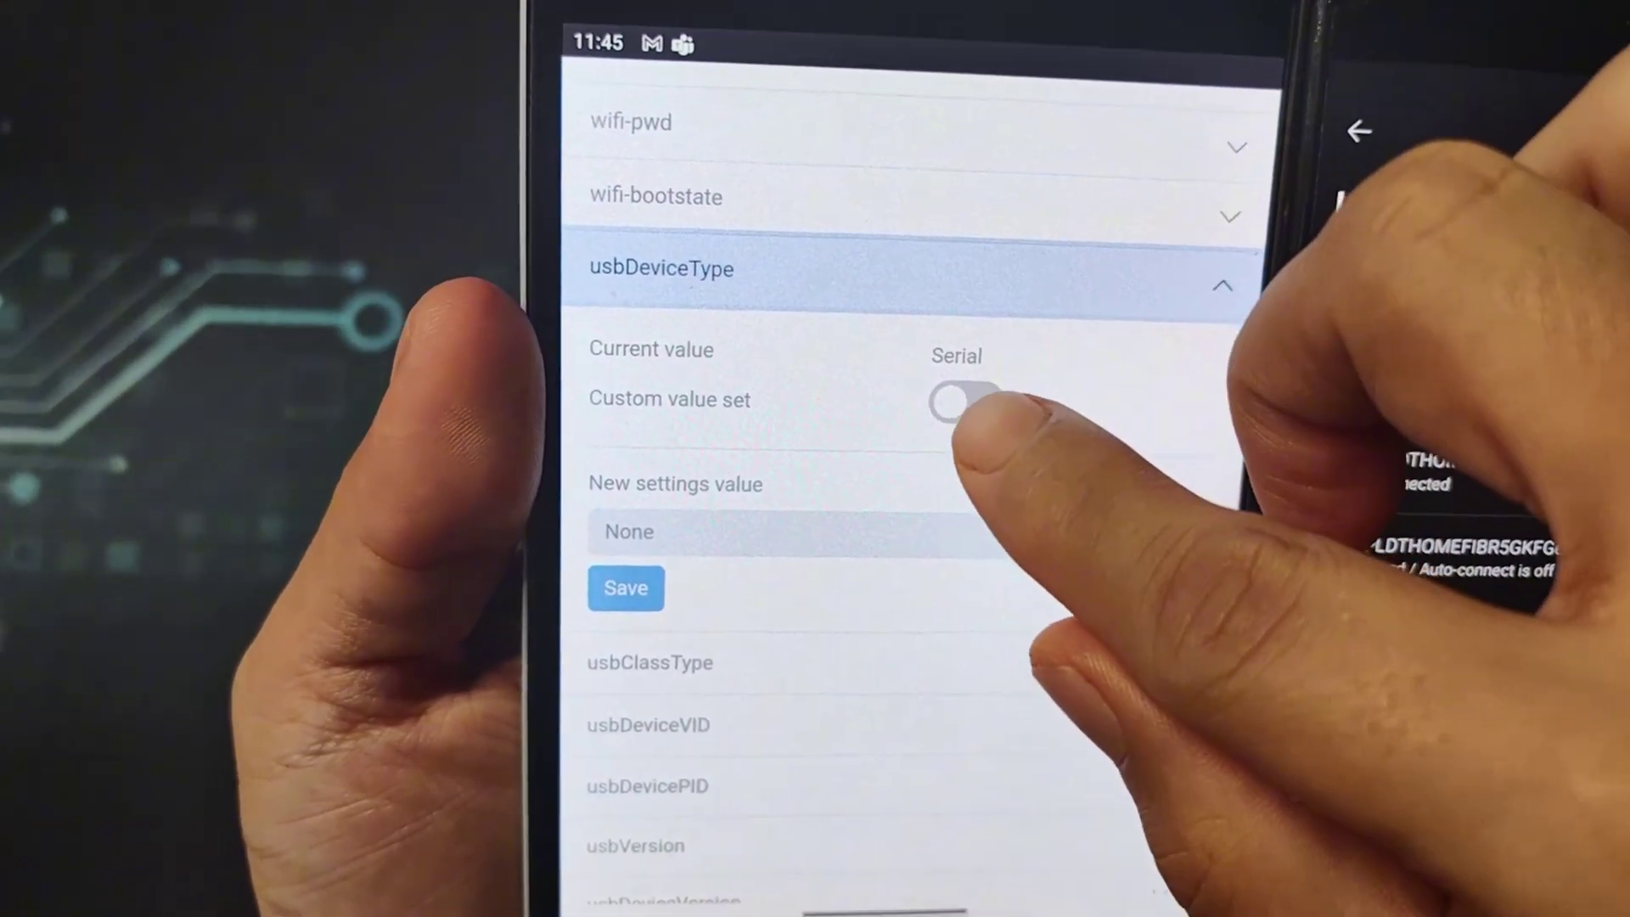
pyautogui.click(951, 403)
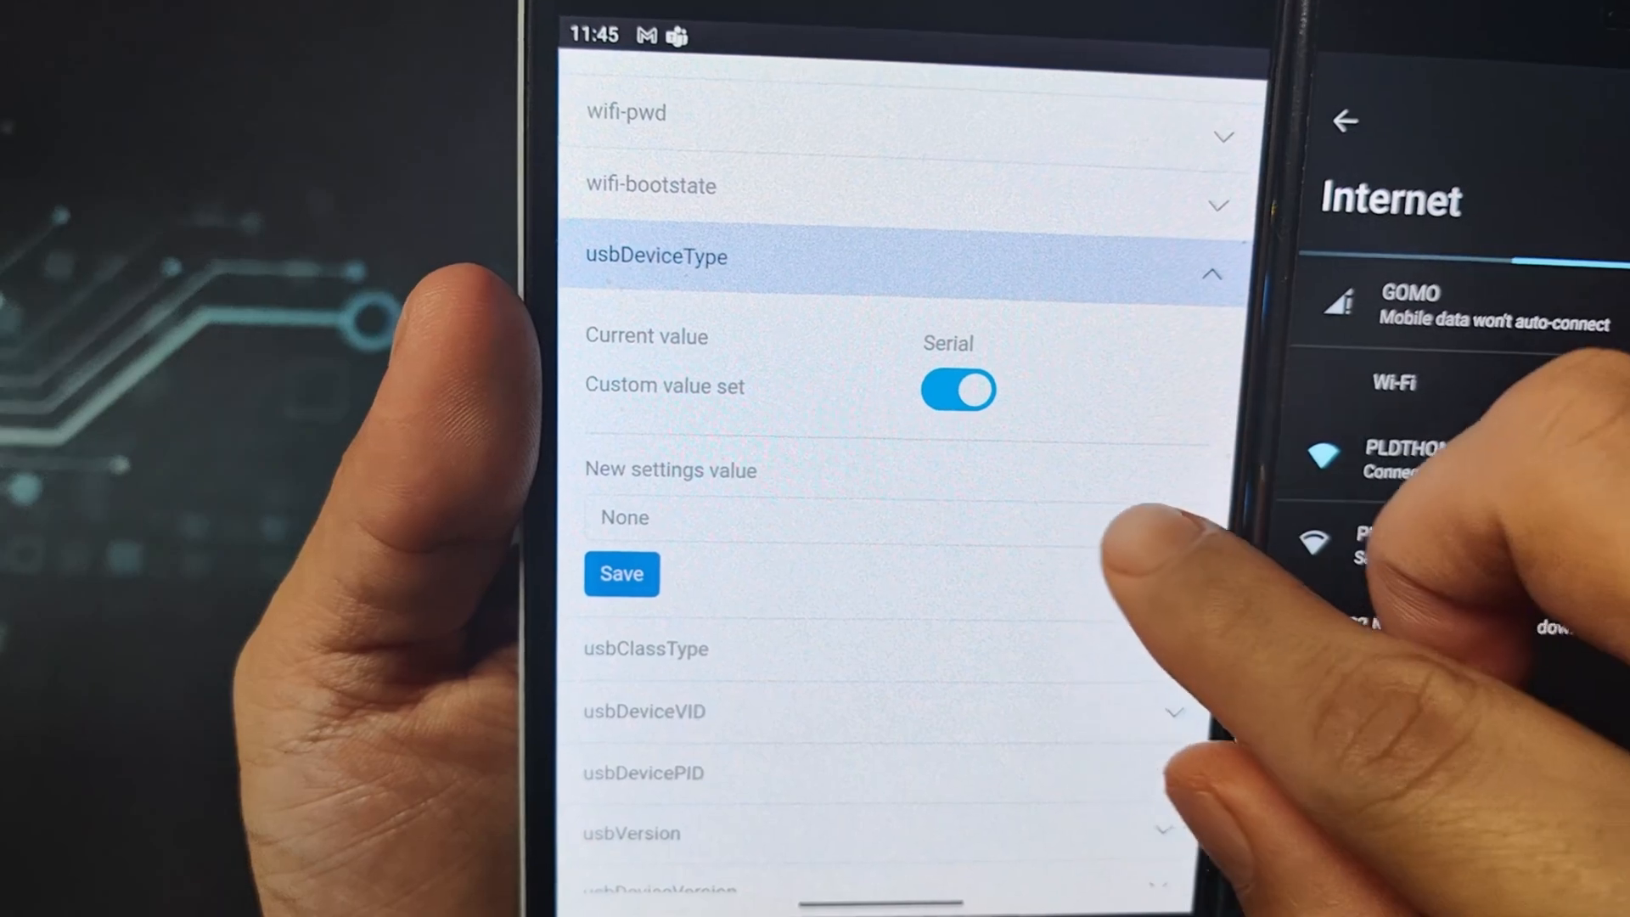
pyautogui.click(879, 516)
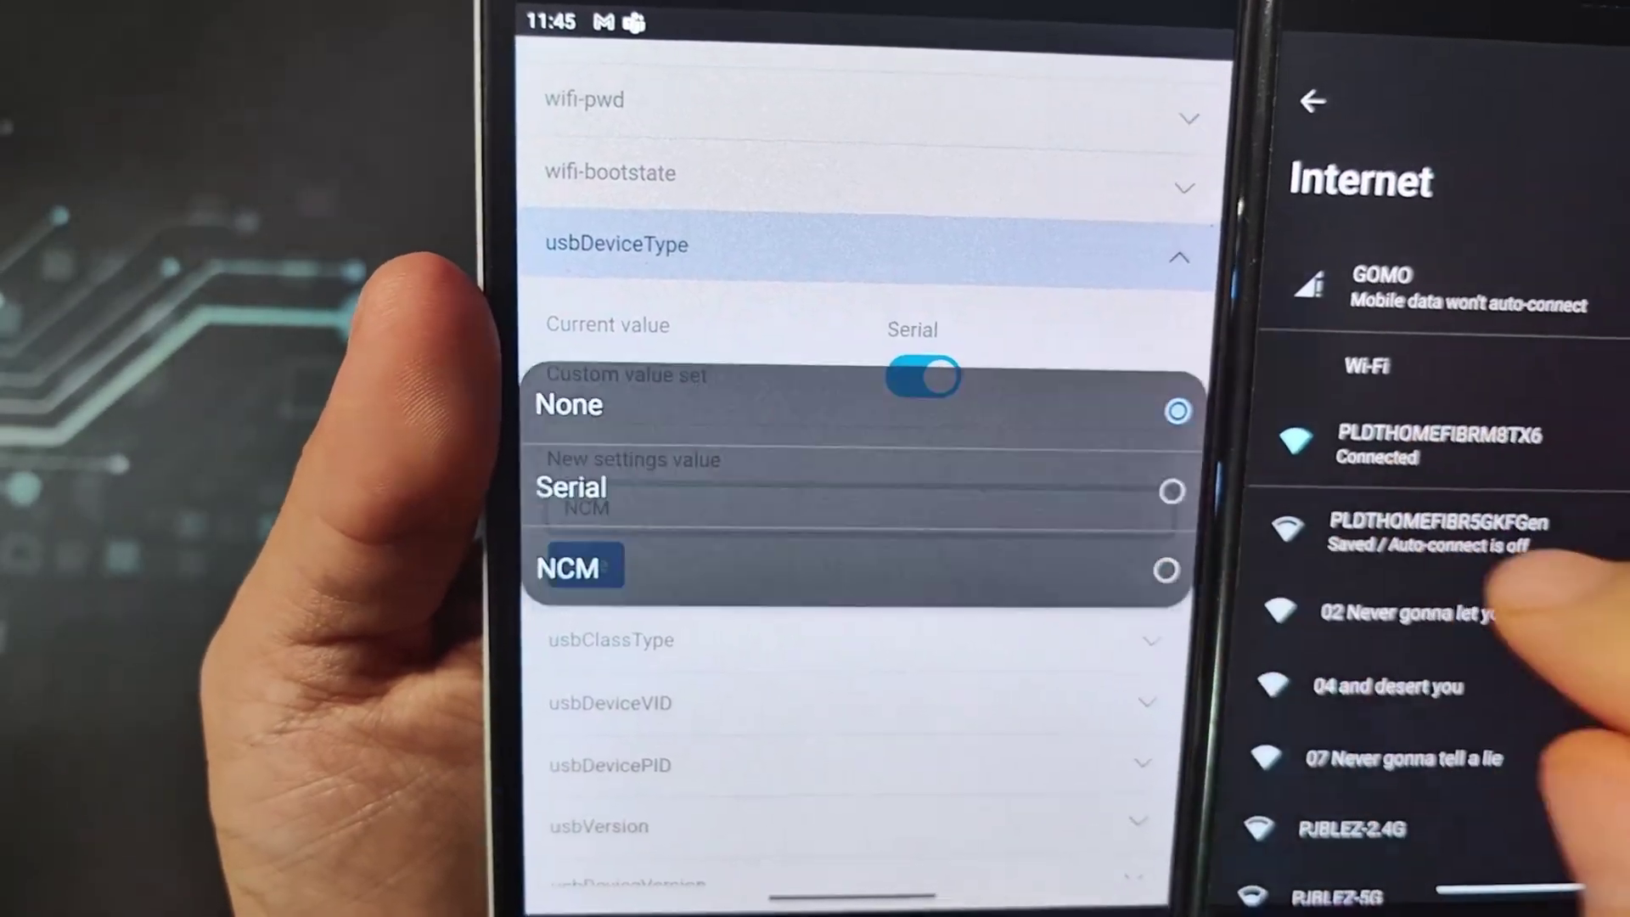
pyautogui.click(891, 565)
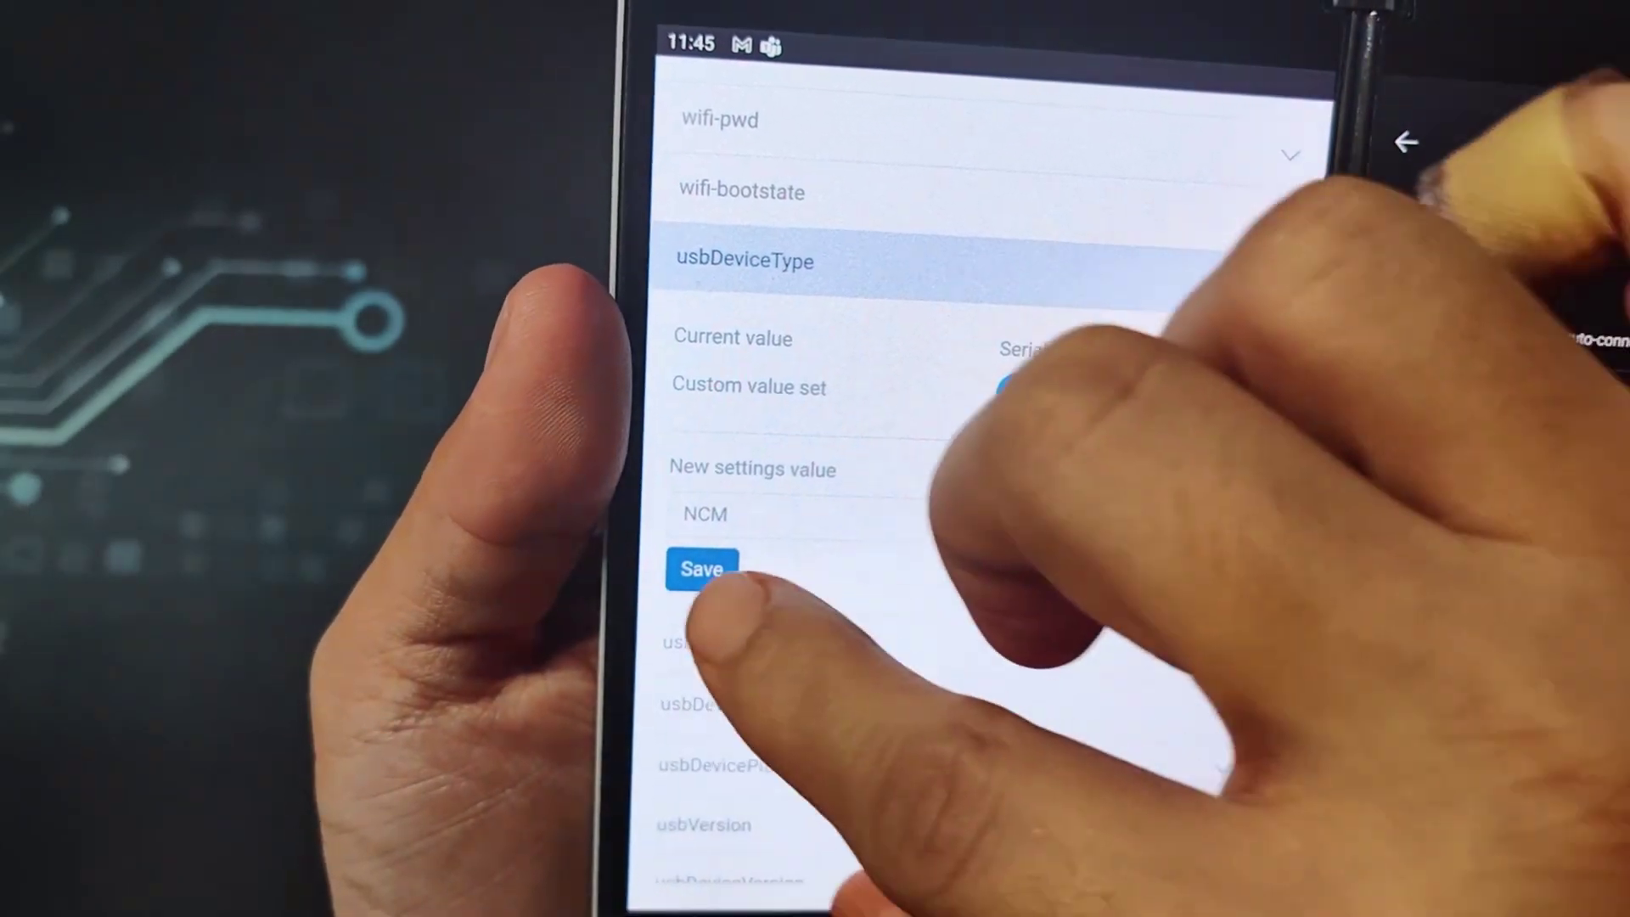
pyautogui.click(652, 568)
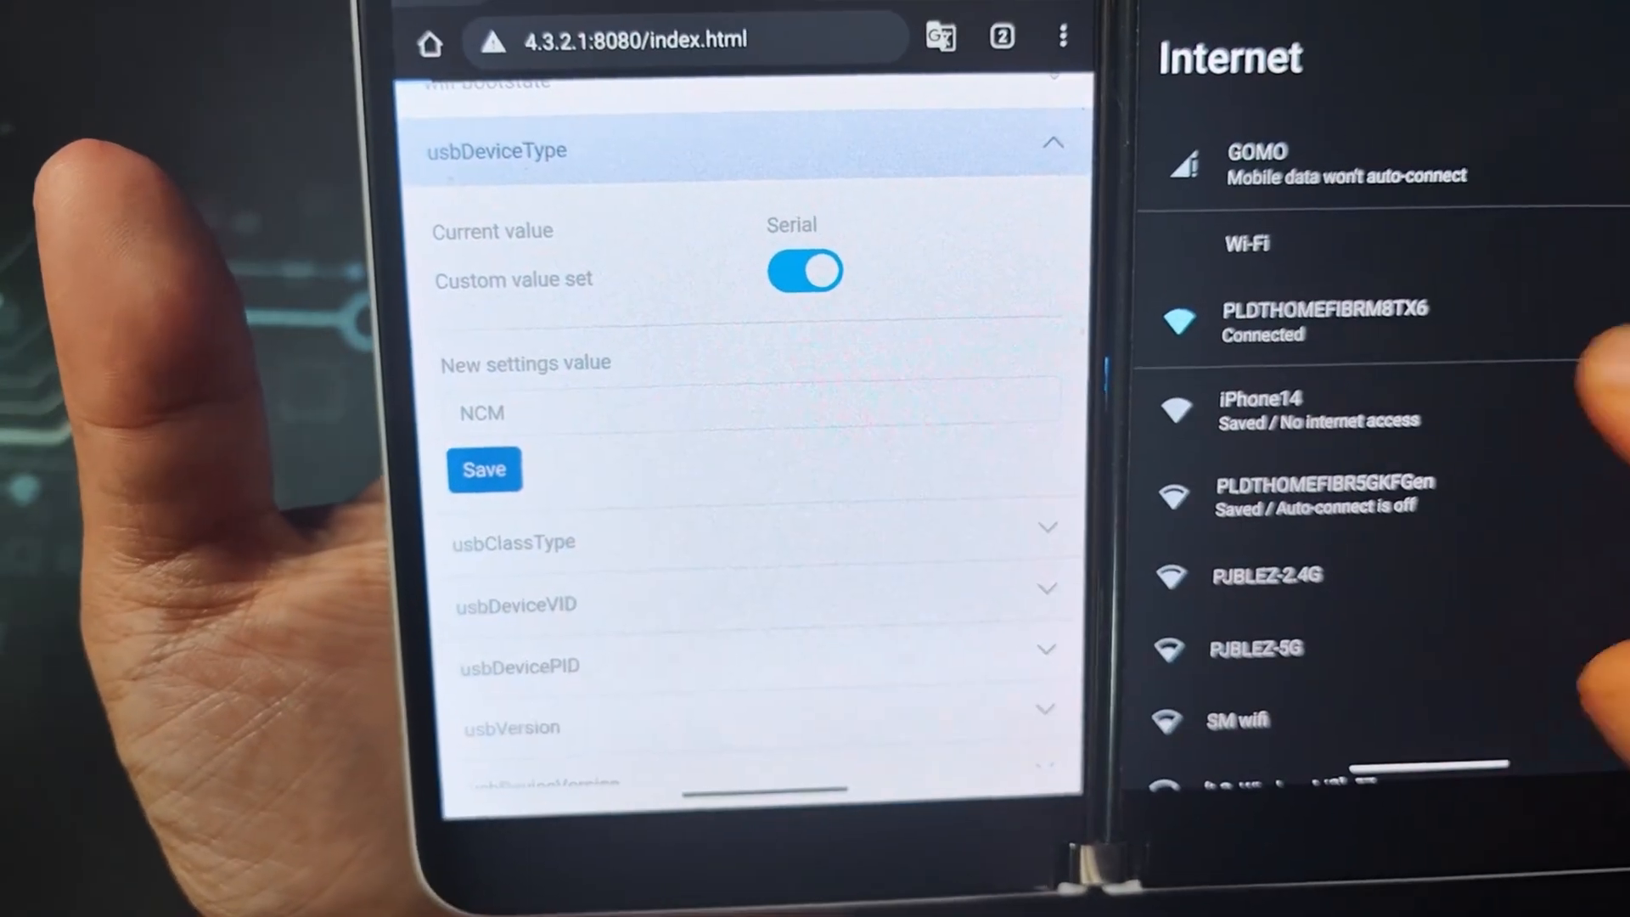
pyautogui.scroll(-3, 1376, 574)
pyautogui.scroll(-2, 1376, 509)
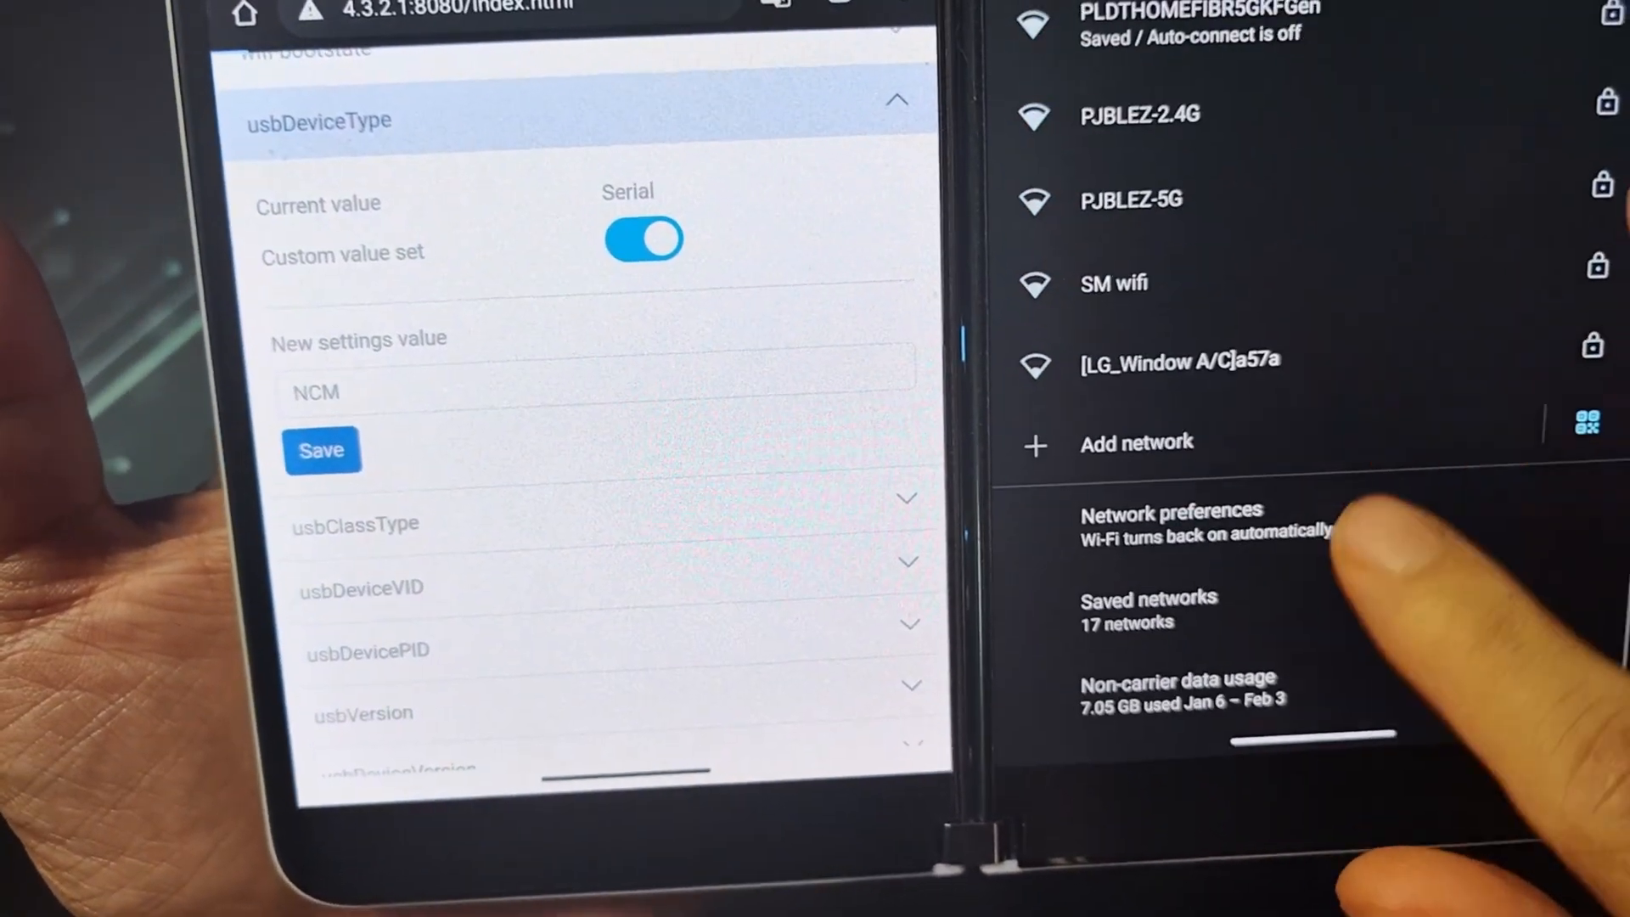
pyautogui.scroll(5, 1375, 445)
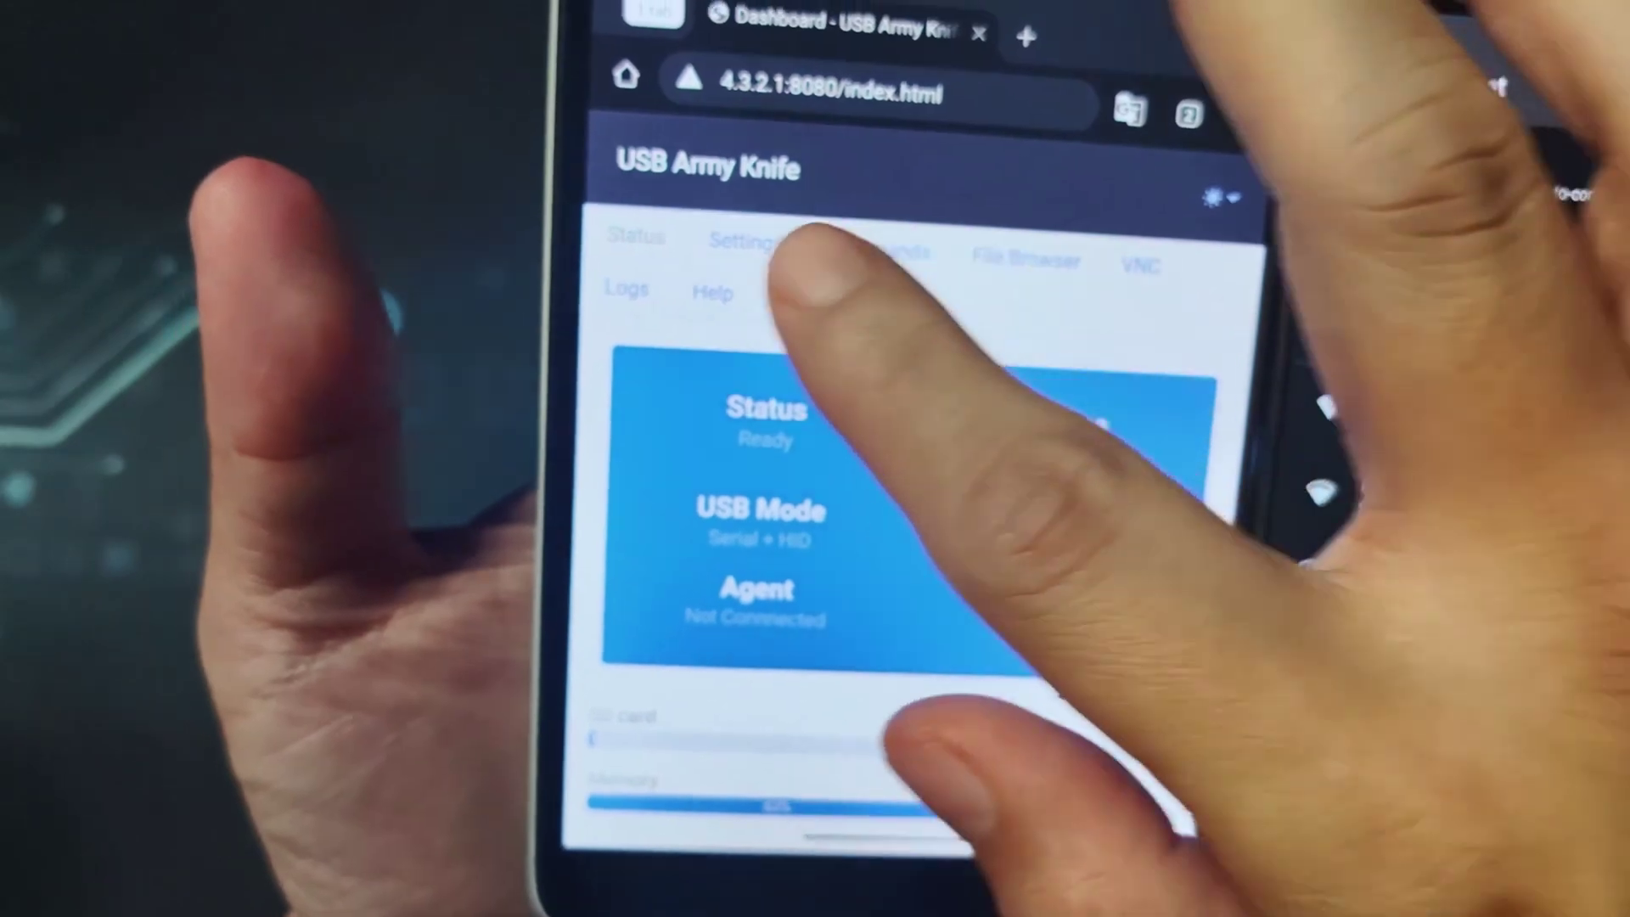
pyautogui.click(764, 236)
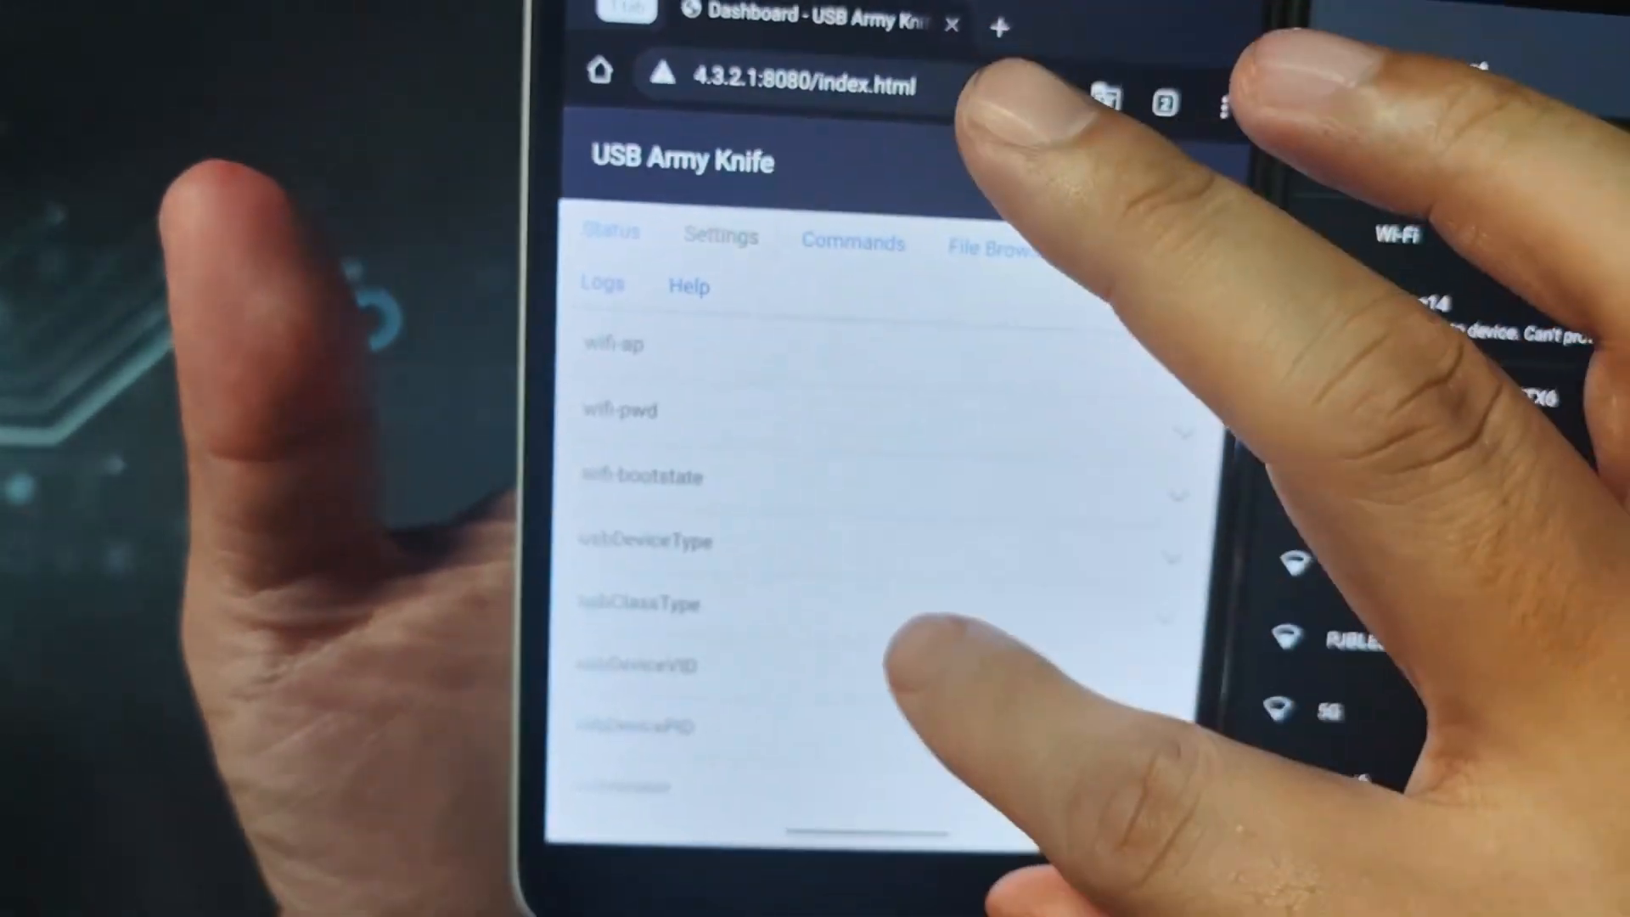
pyautogui.scroll(-3, 892, 573)
# - Check that usbDeviceType now reads NCM in Settings, then return to Status
pyautogui.click(1147, 370)
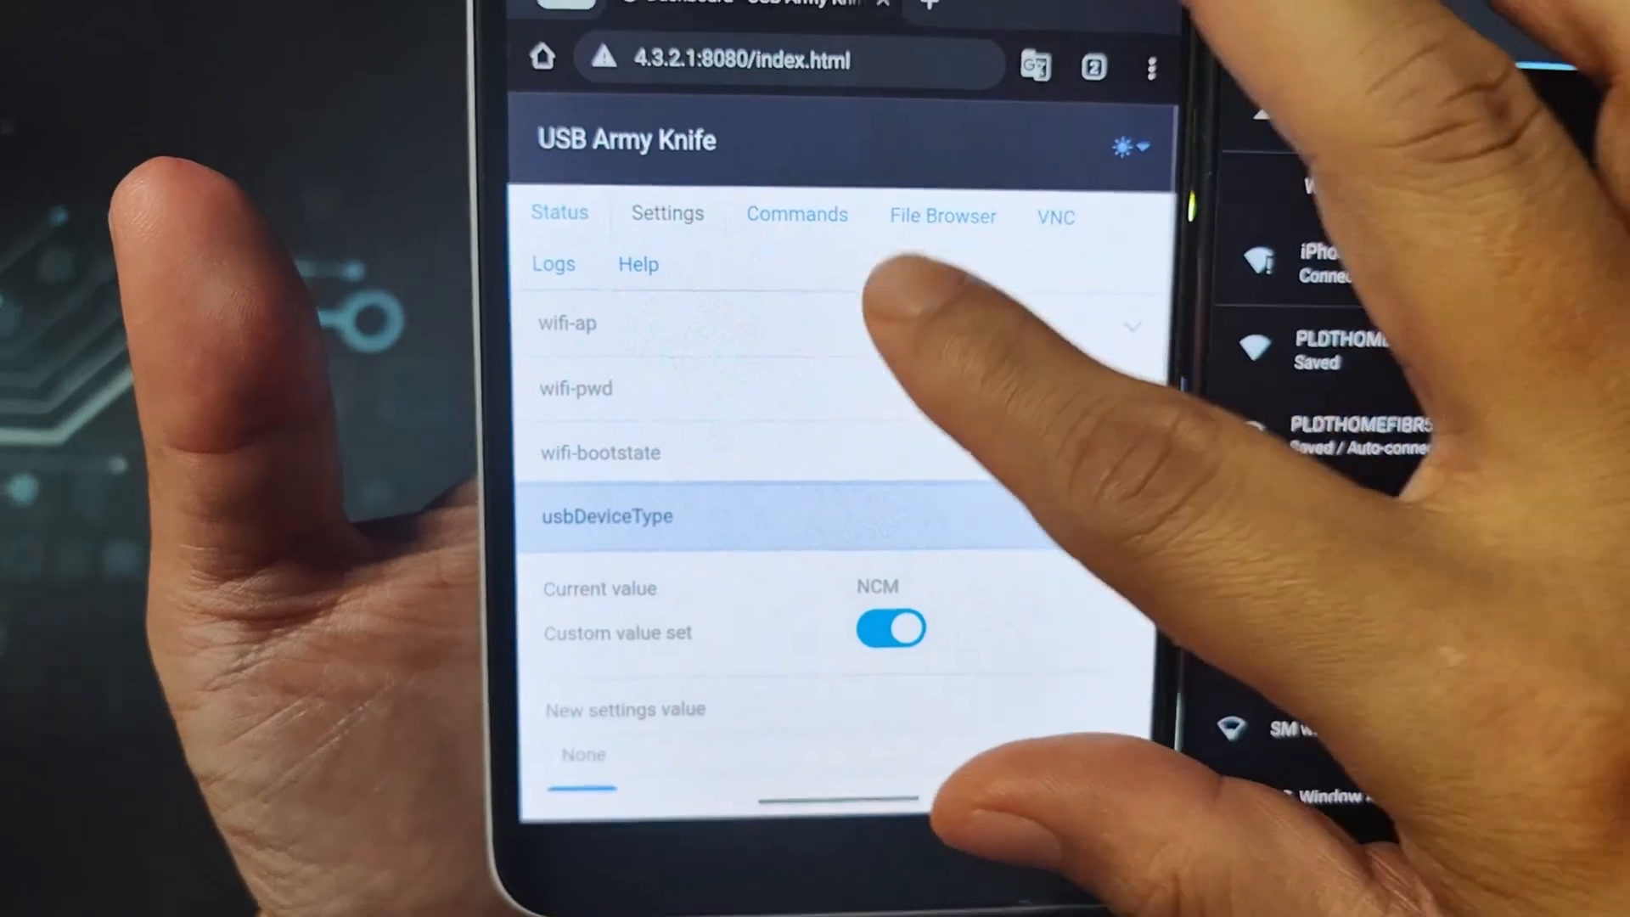
pyautogui.click(561, 25)
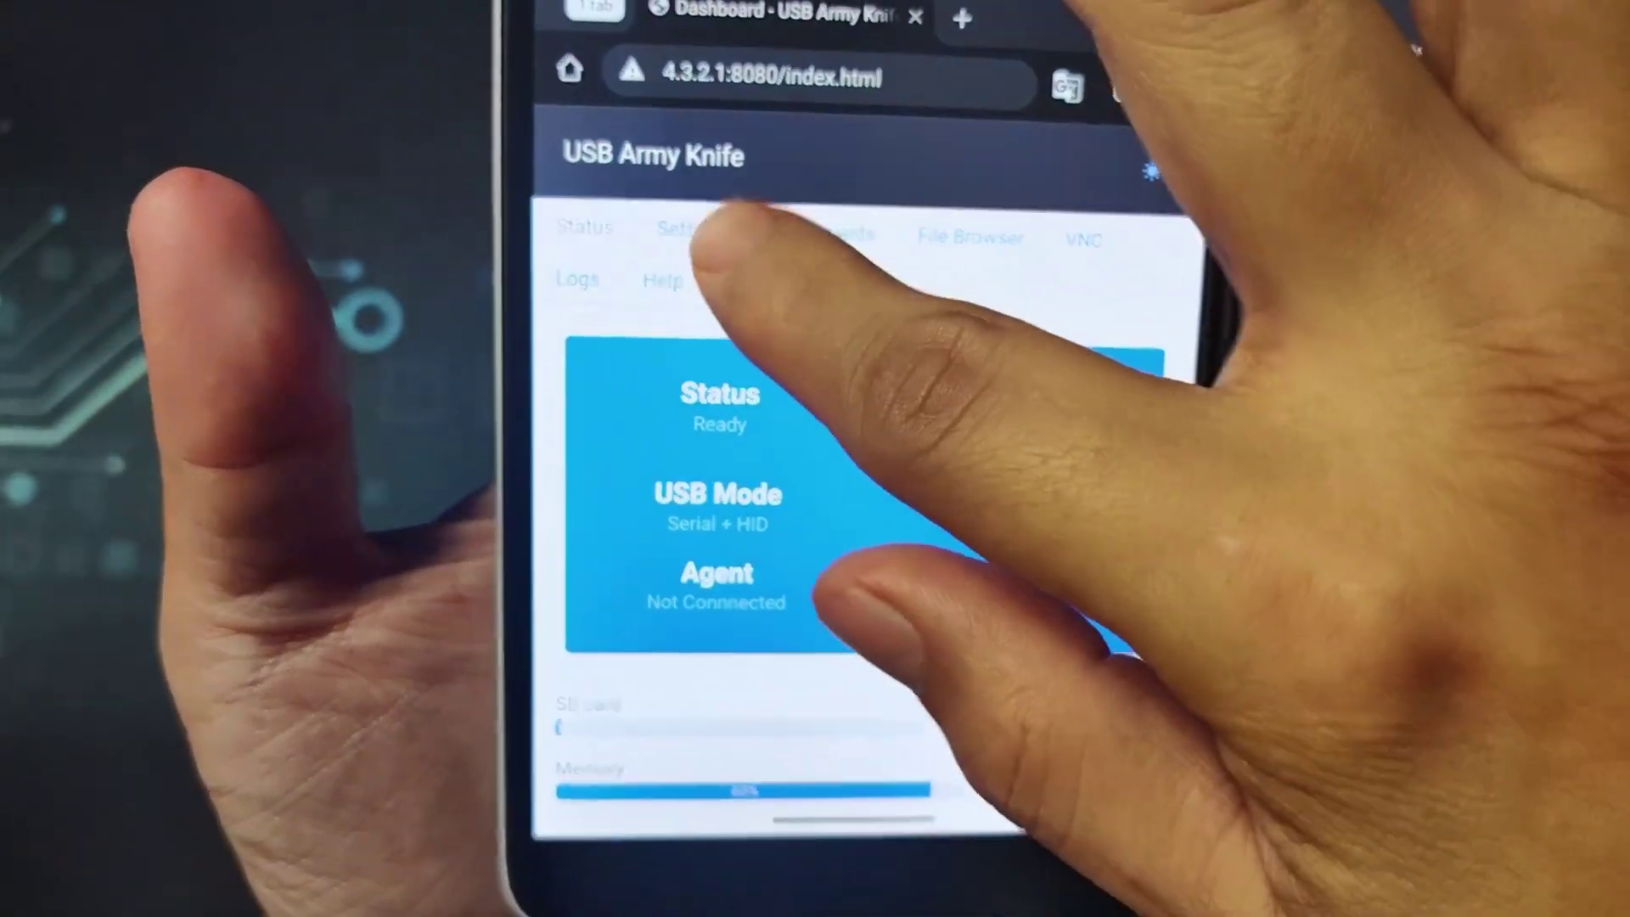
pyautogui.click(681, 229)
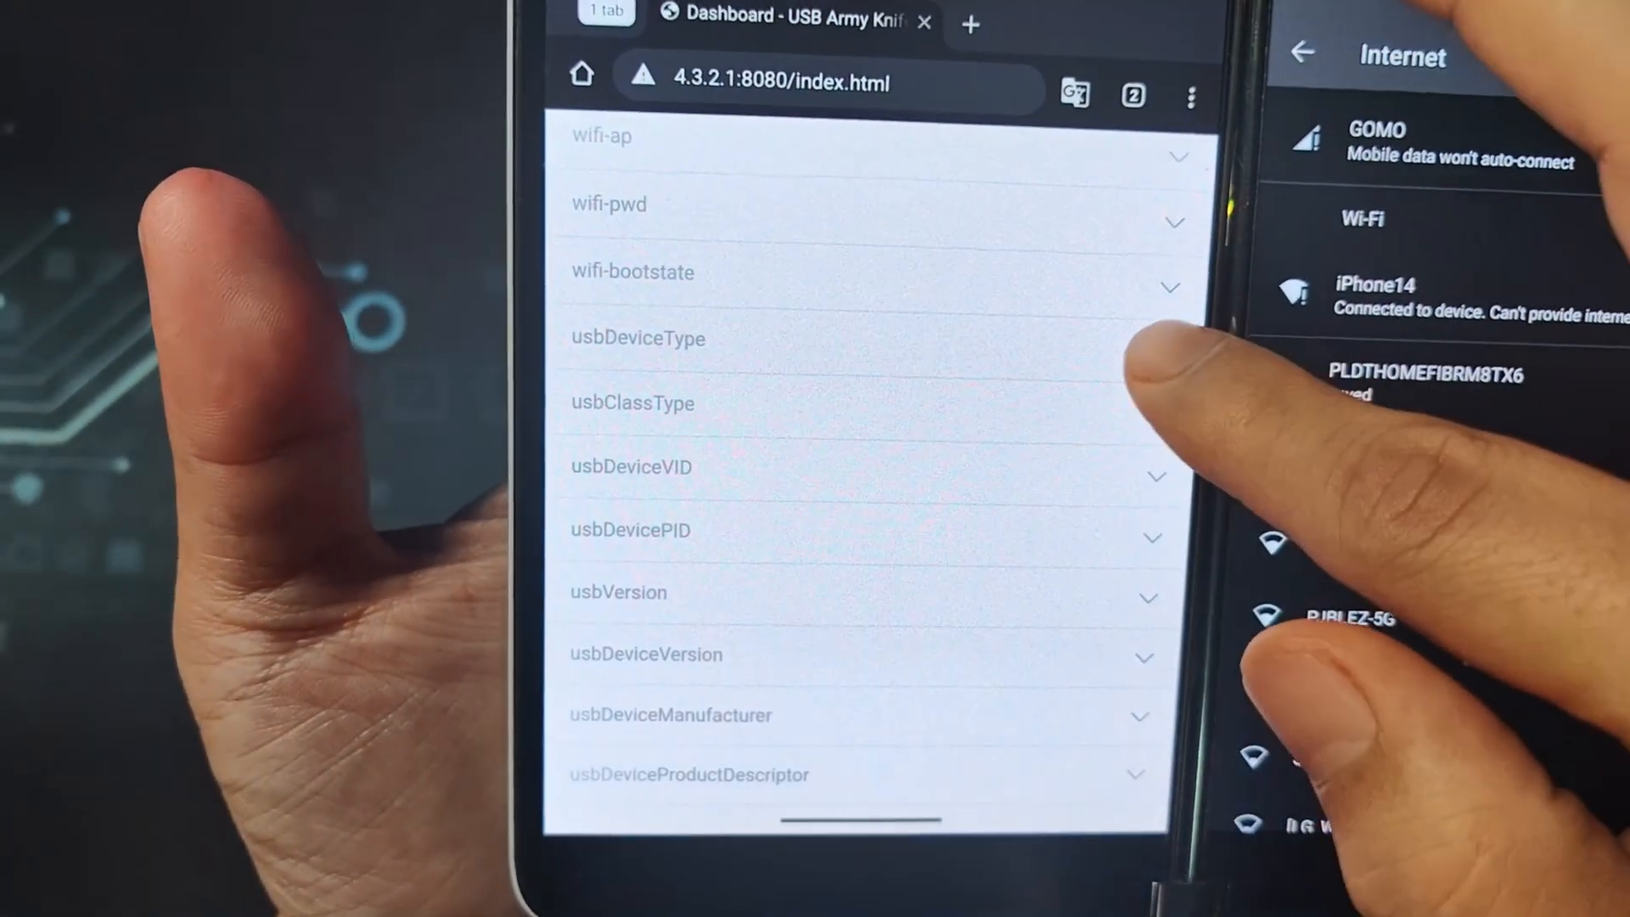
pyautogui.click(866, 337)
pyautogui.scroll(3, 866, 446)
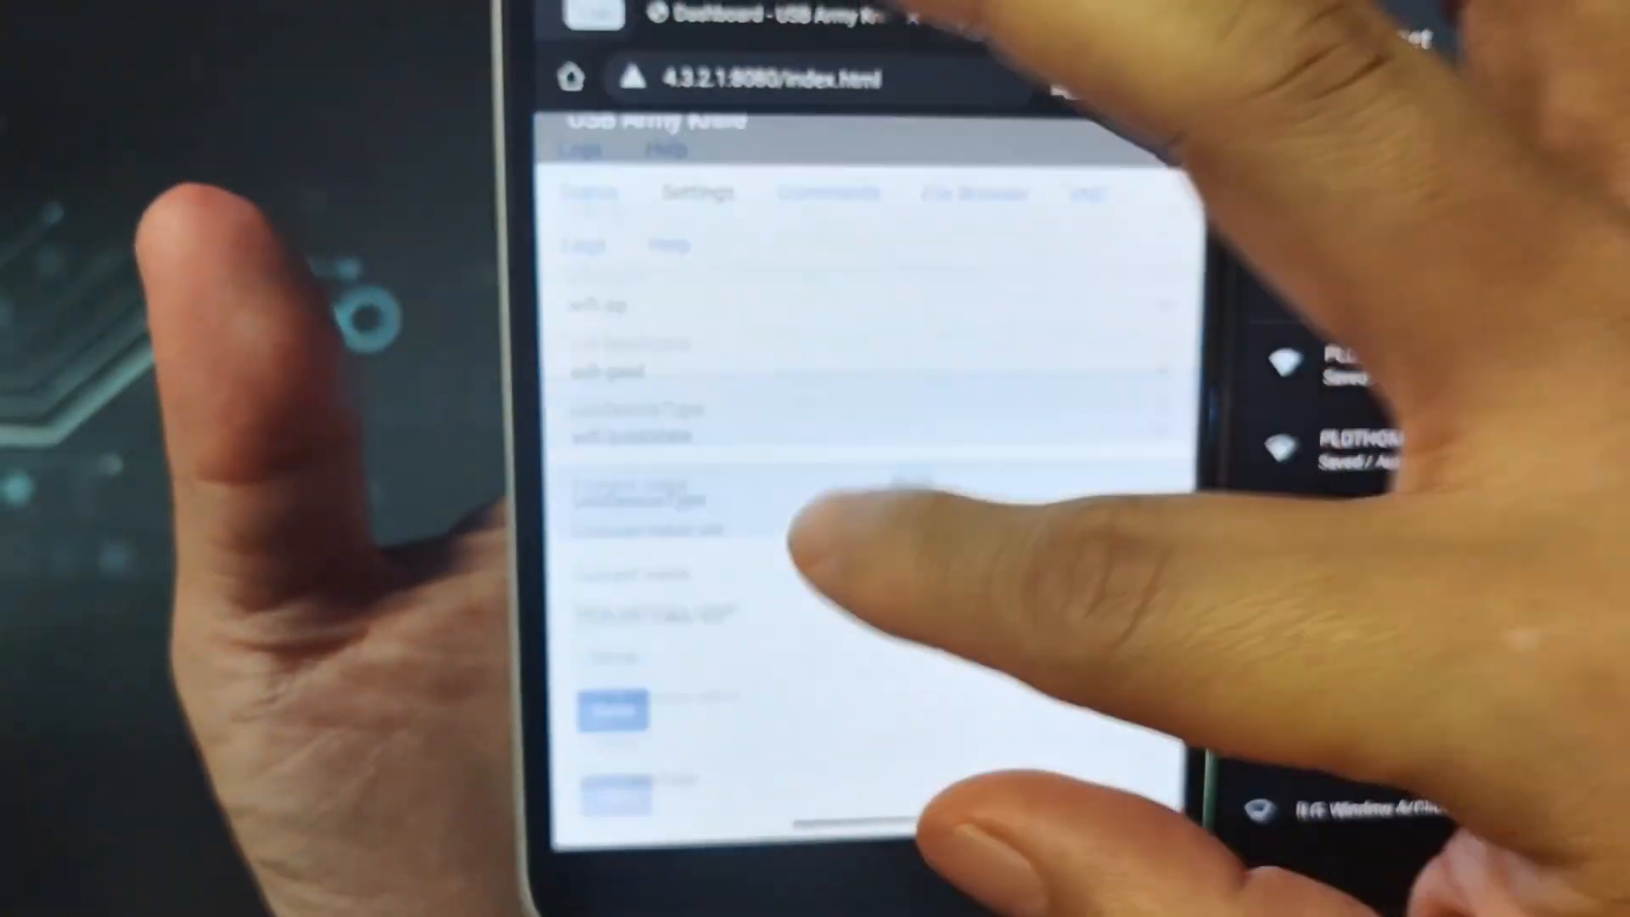
pyautogui.click(650, 274)
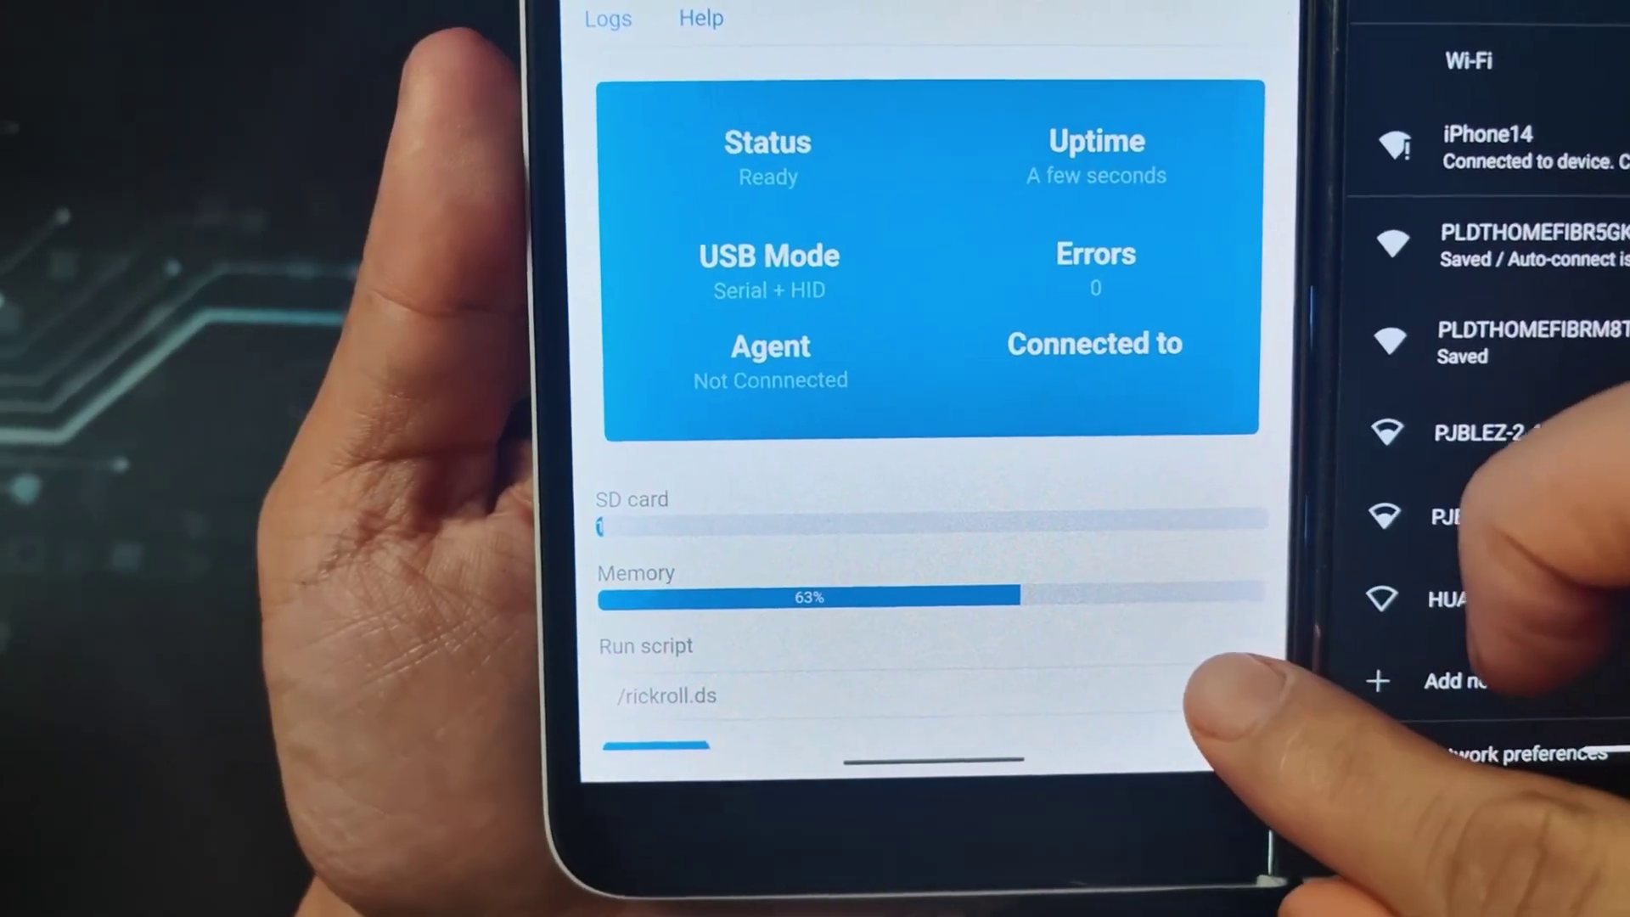
# - Choose /pcap.ds from the Run script dropdown
pyautogui.click(892, 689)
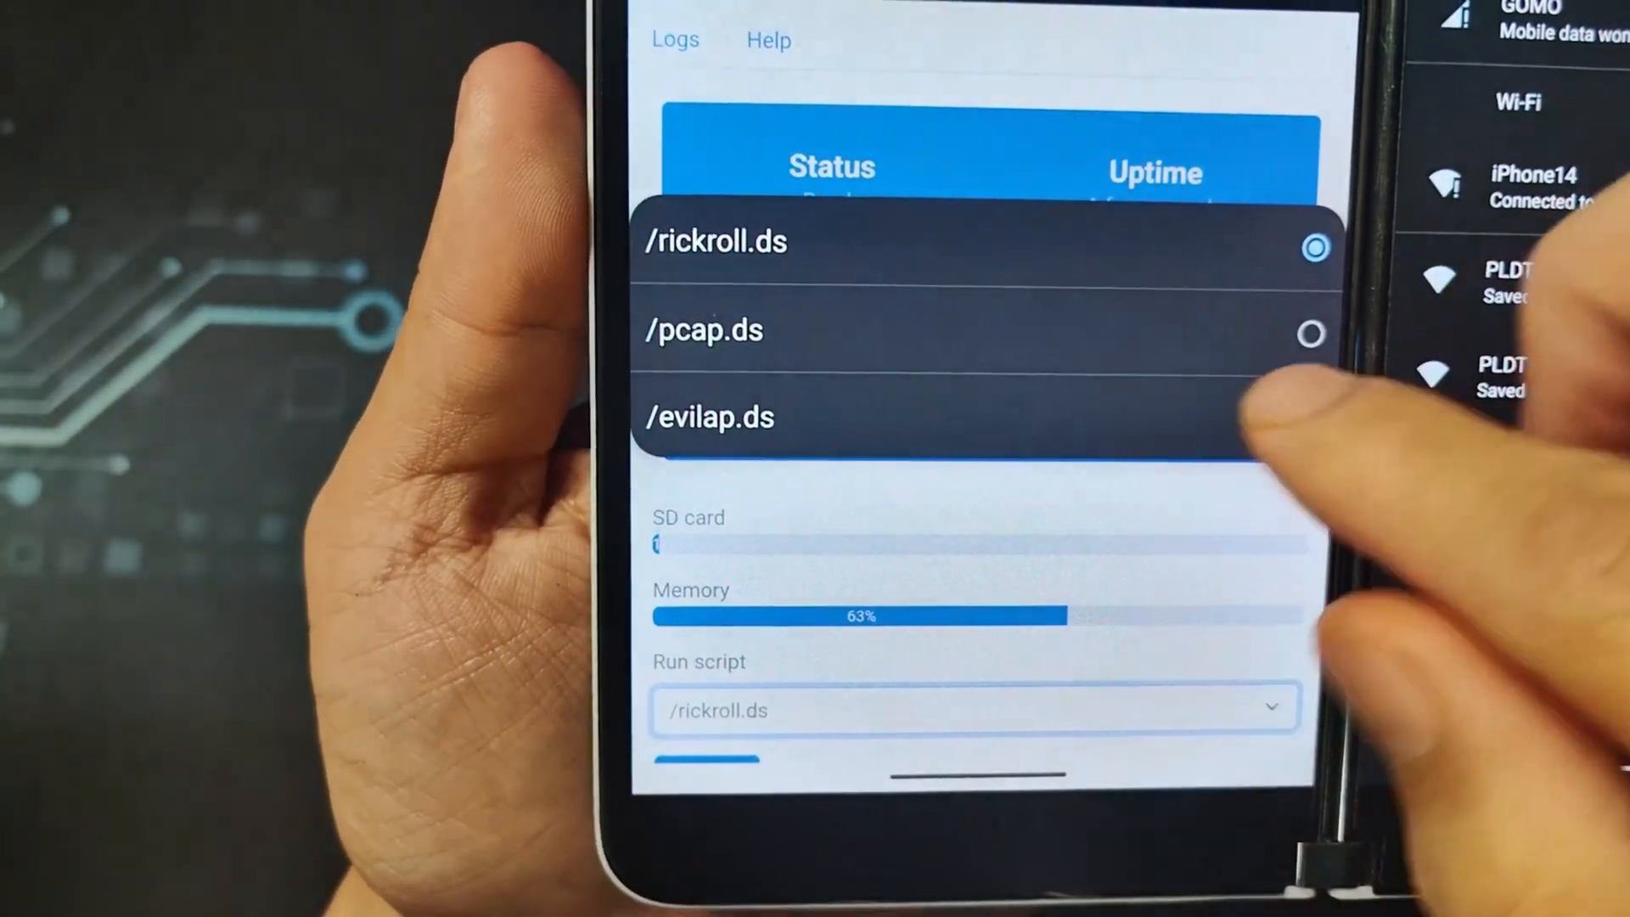
pyautogui.click(993, 329)
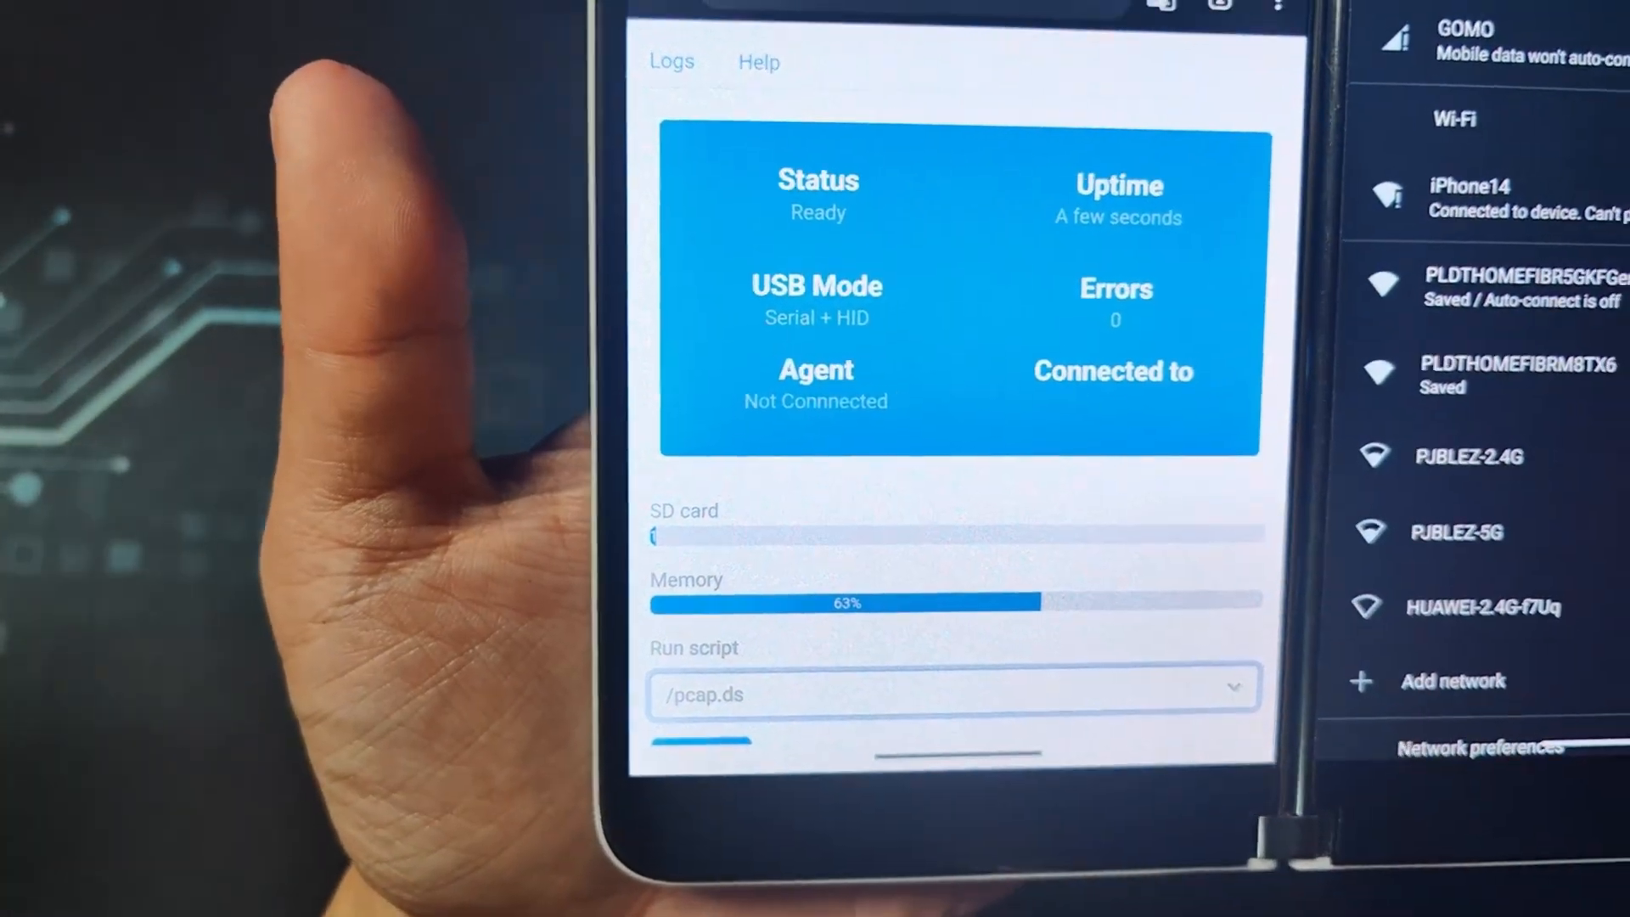
pyautogui.scroll(-1, 891, 510)
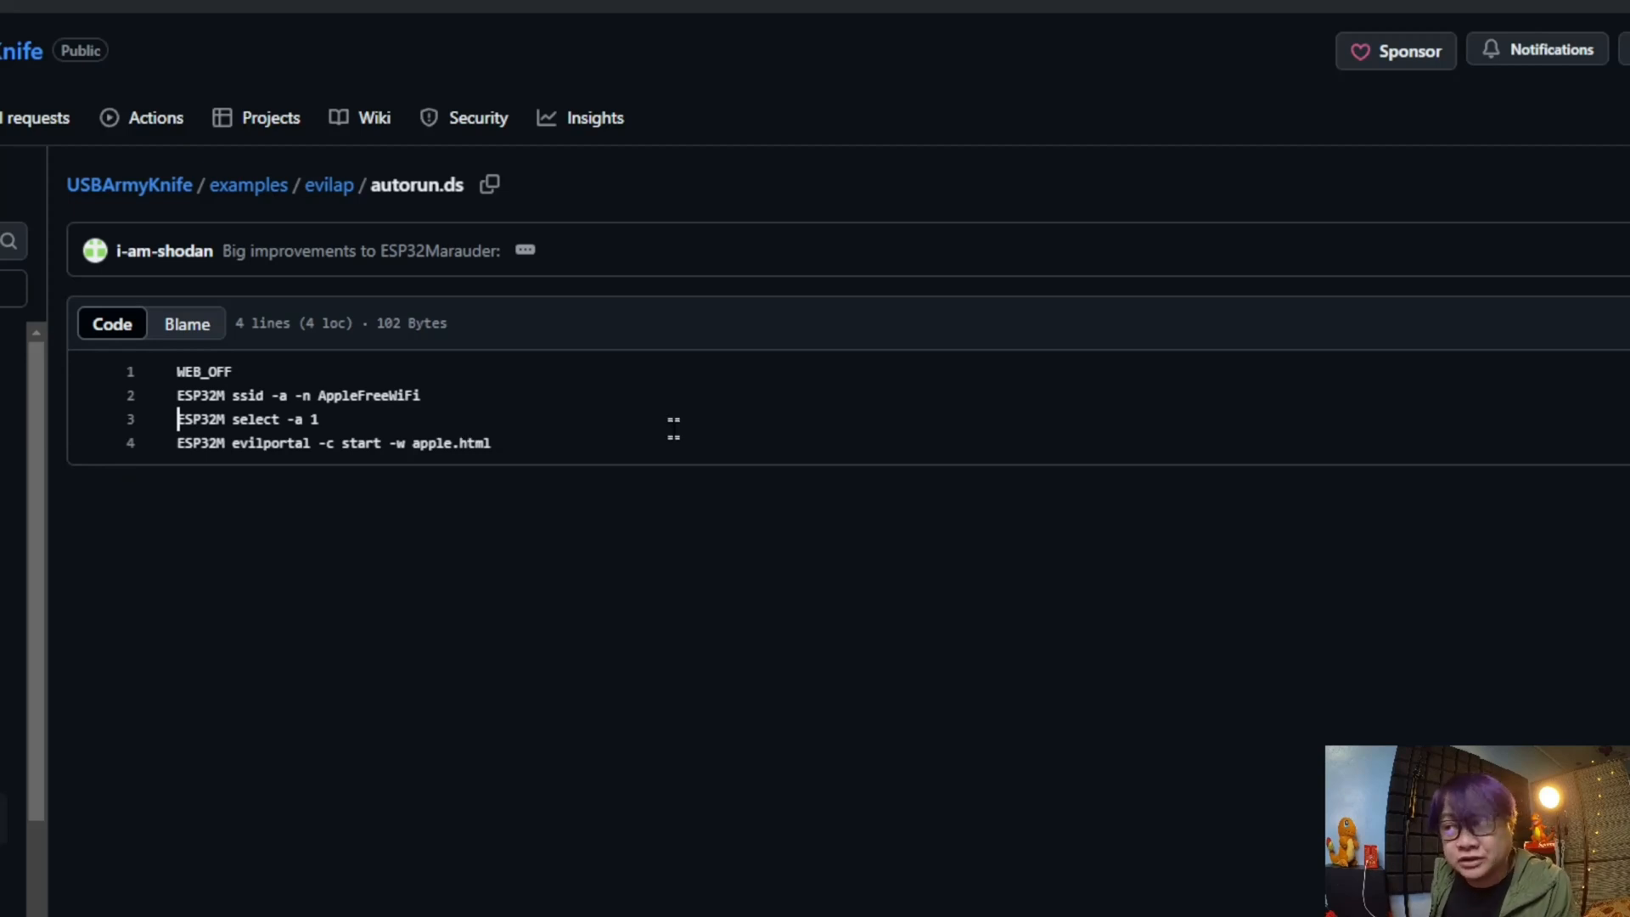
# - Highlight the ssid AppleFreeWifi line and the evilportal apple.html line in evilap's autorun.ds
pyautogui.moveTo(232, 395); pyautogui.dragTo(454, 392)
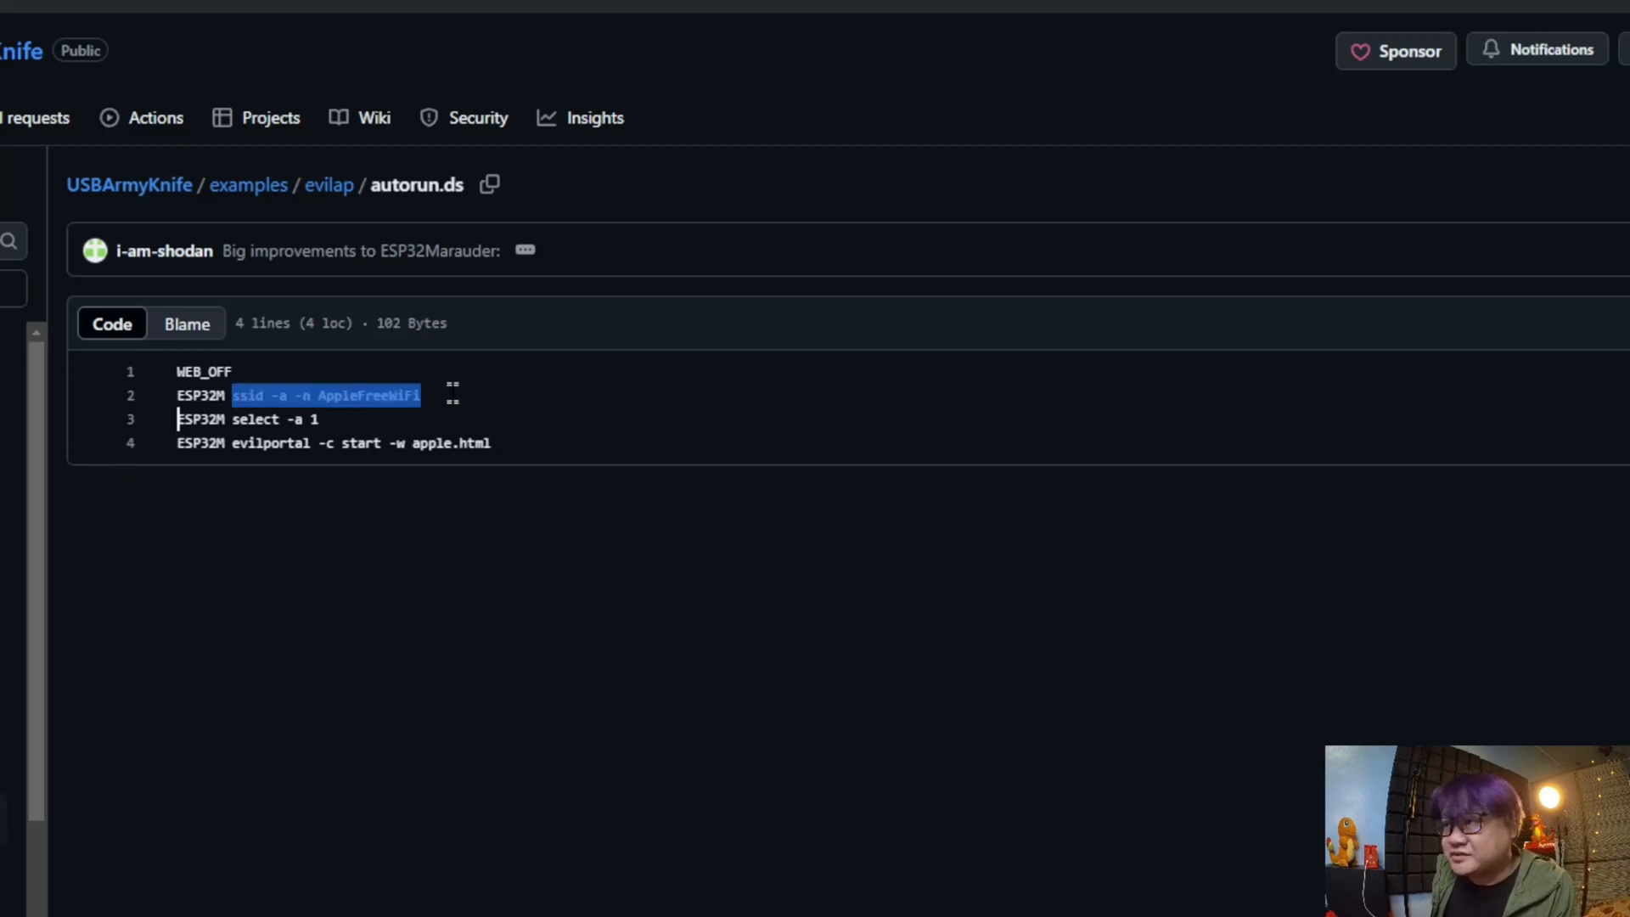
pyautogui.click(318, 419)
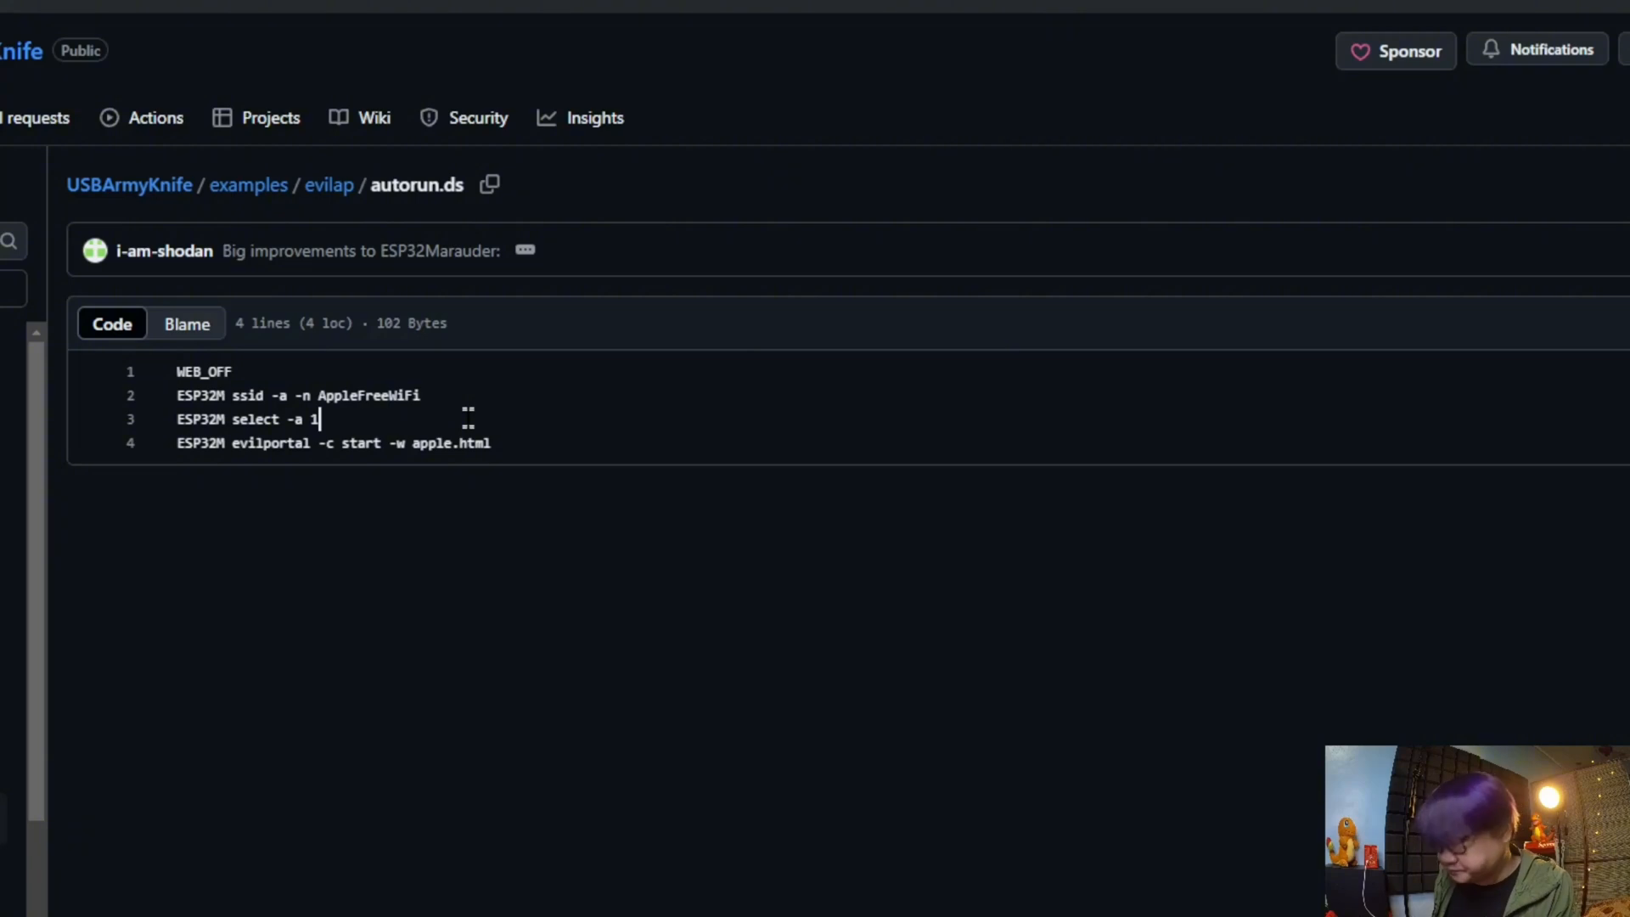
pyautogui.doubleClick(365, 396)
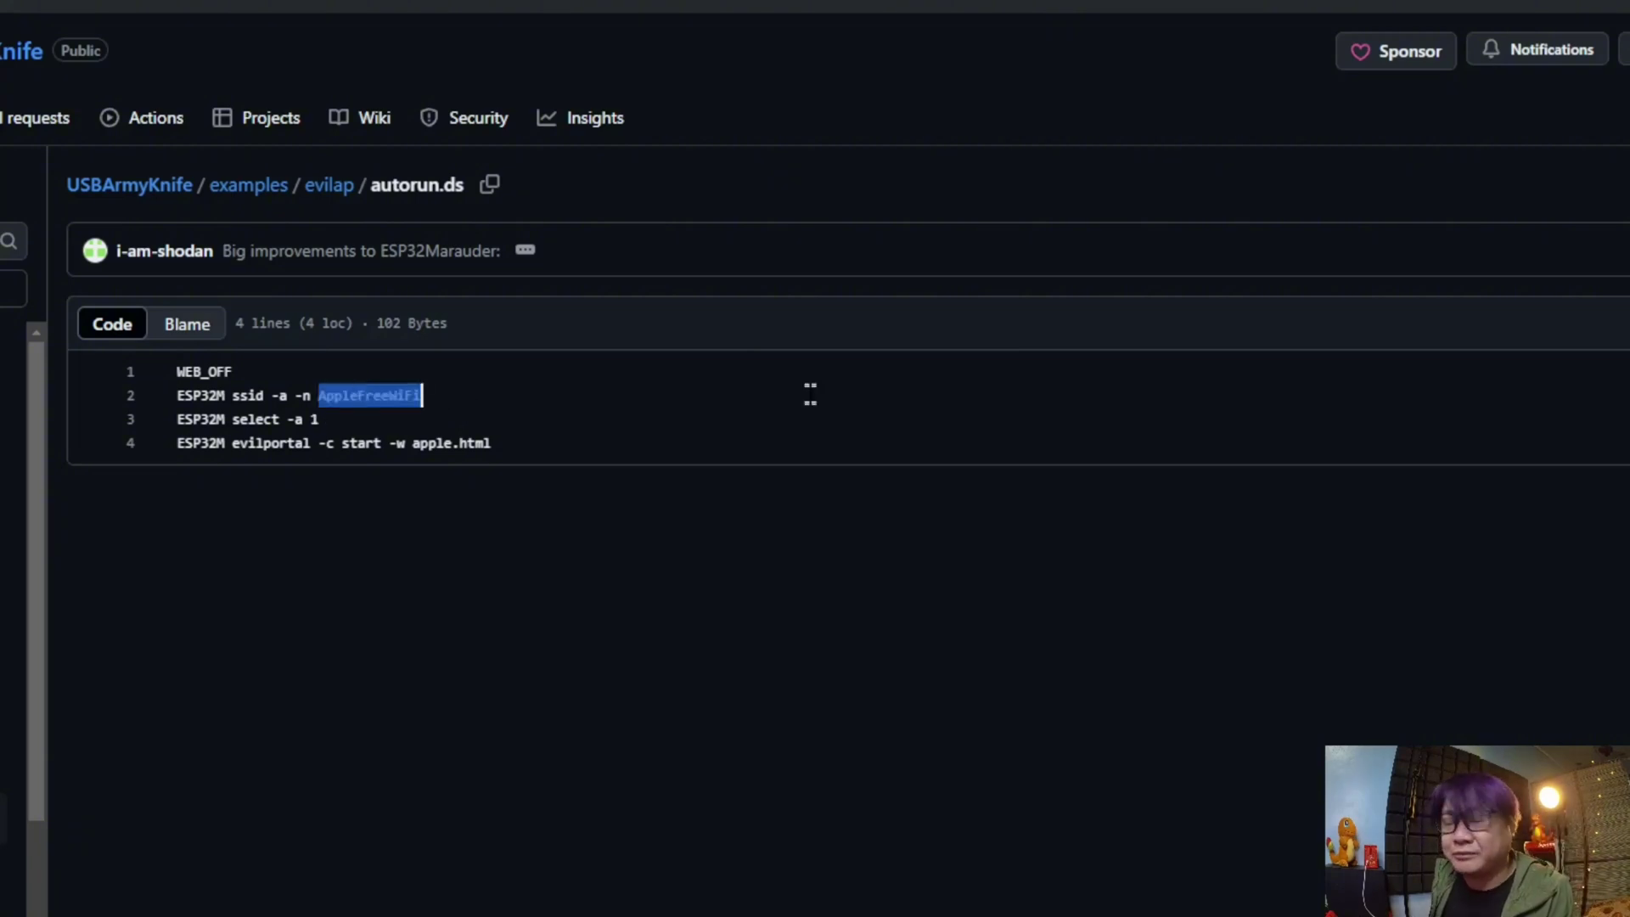
pyautogui.click(332, 530)
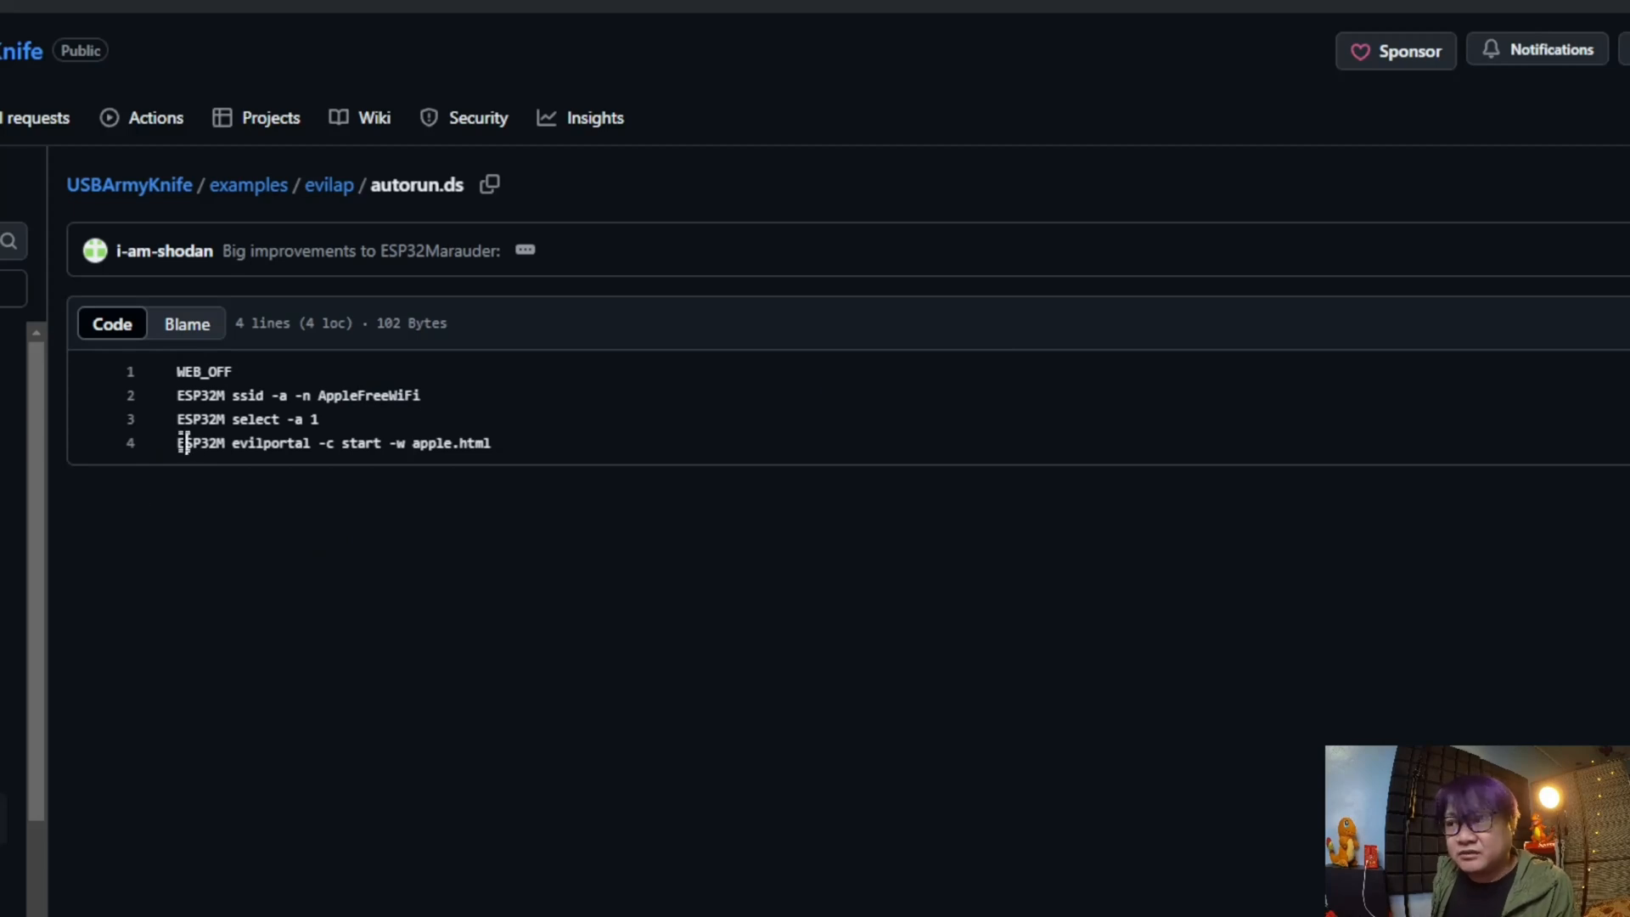
pyautogui.moveTo(551, 450); pyautogui.dragTo(409, 450)
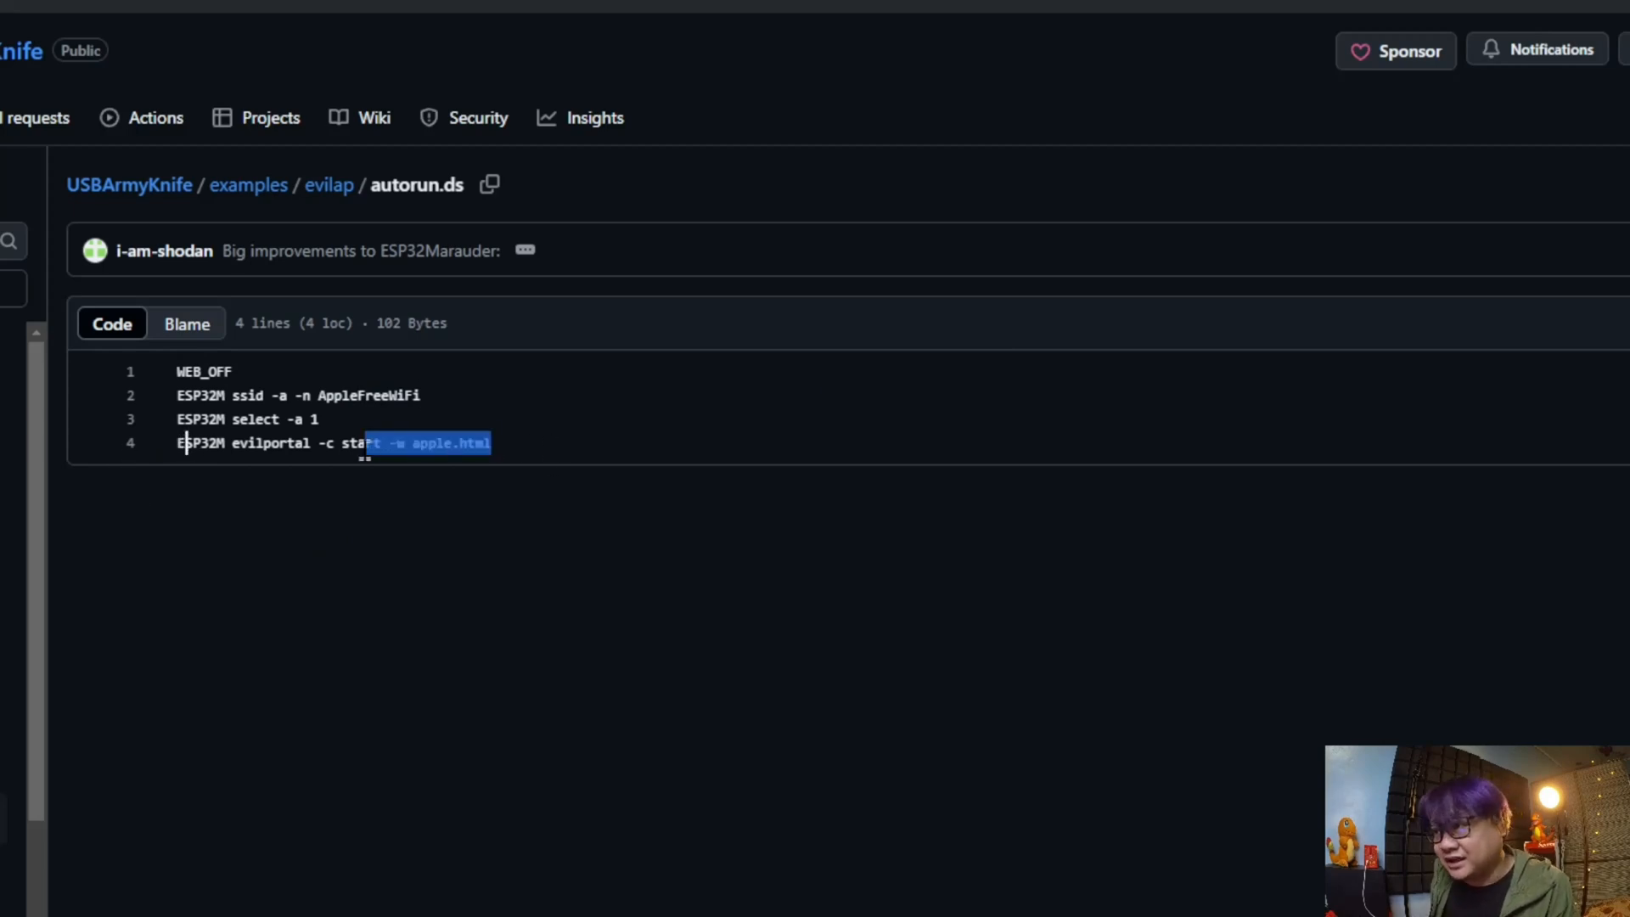
pyautogui.click(567, 596)
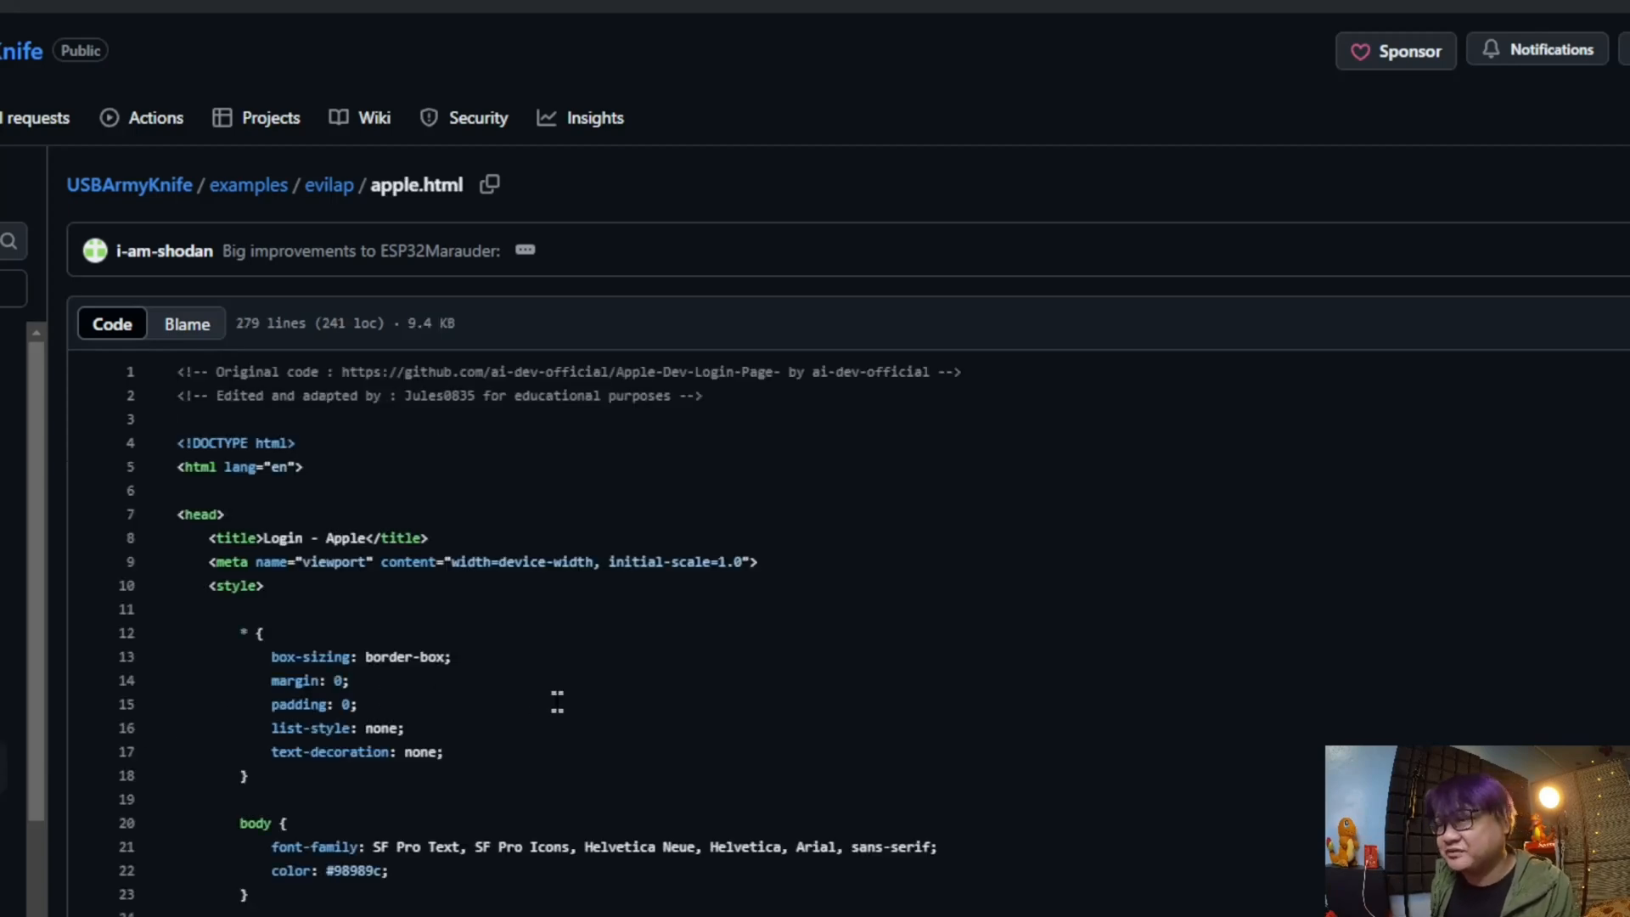
pyautogui.scroll(-10, 736, 680)
pyautogui.scroll(-10, 790, 663)
pyautogui.scroll(-10, 815, 649)
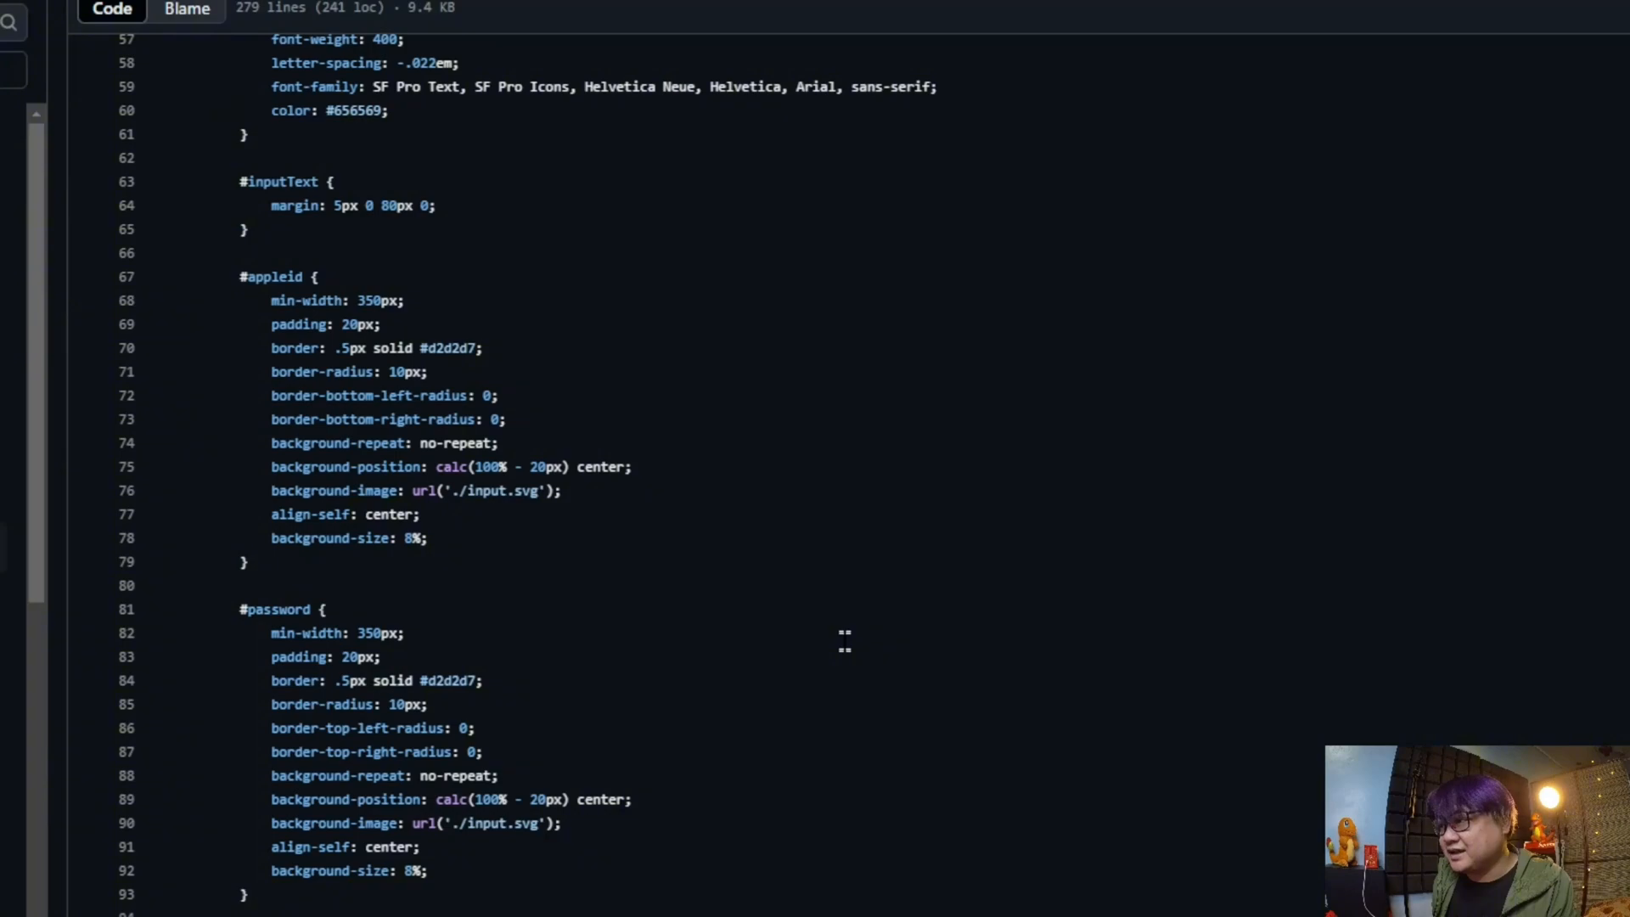
pyautogui.scroll(-5, 843, 643)
pyautogui.scroll(-10, 843, 643)
pyautogui.scroll(-12, 843, 642)
pyautogui.scroll(-3, 843, 644)
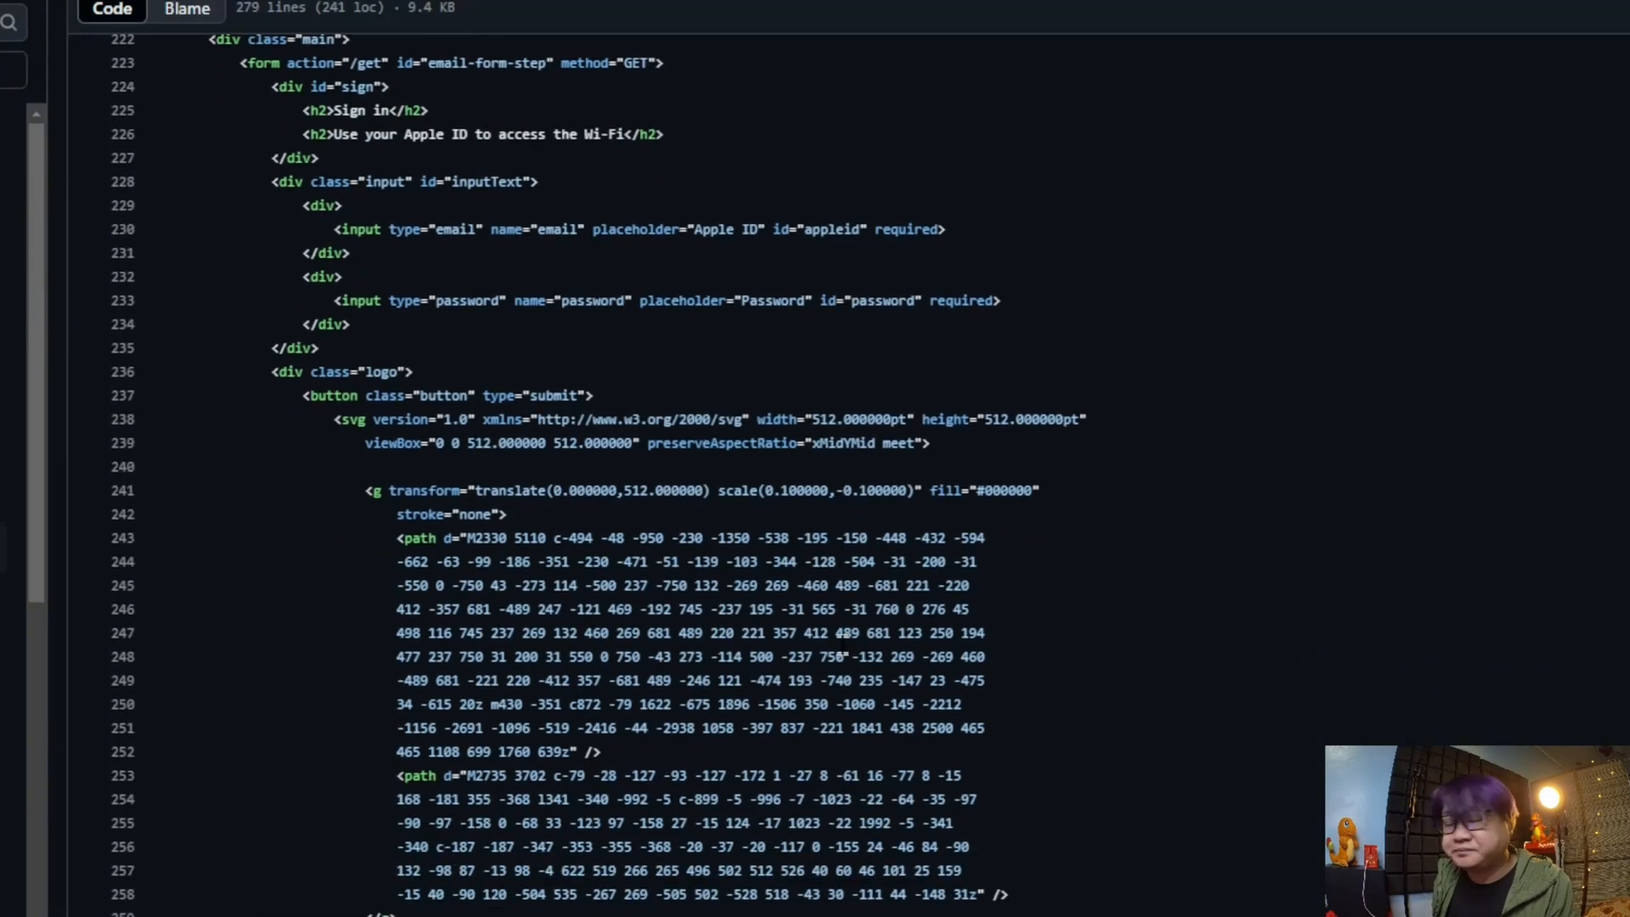